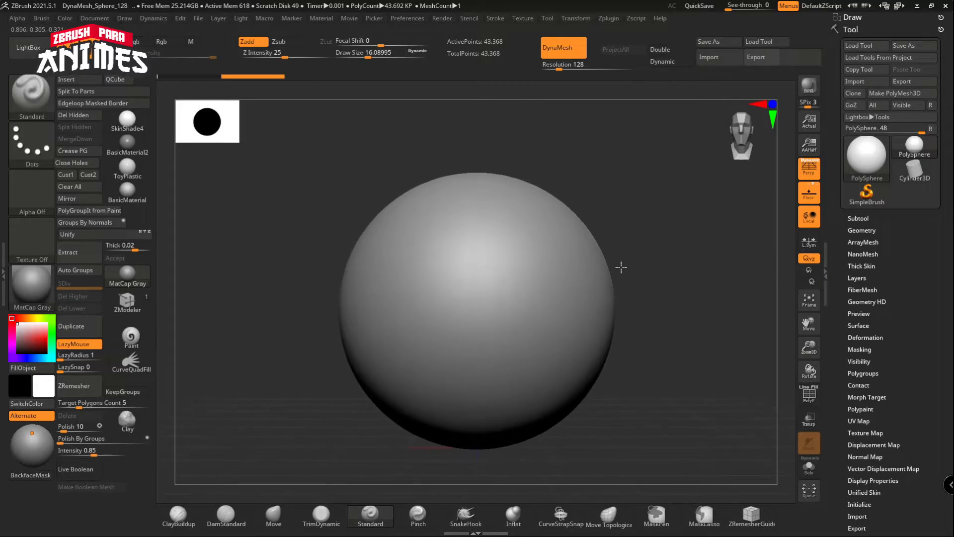
Restore the standard user interface layout in the configuration preferences.
{"action": "key", "text": "f"}
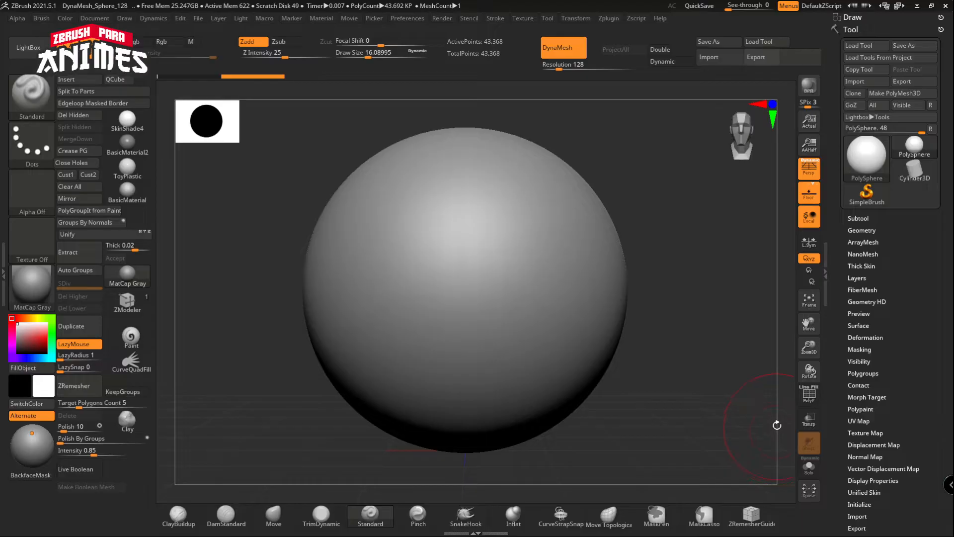
{"action": "left_click", "coordinate": [408, 19]}
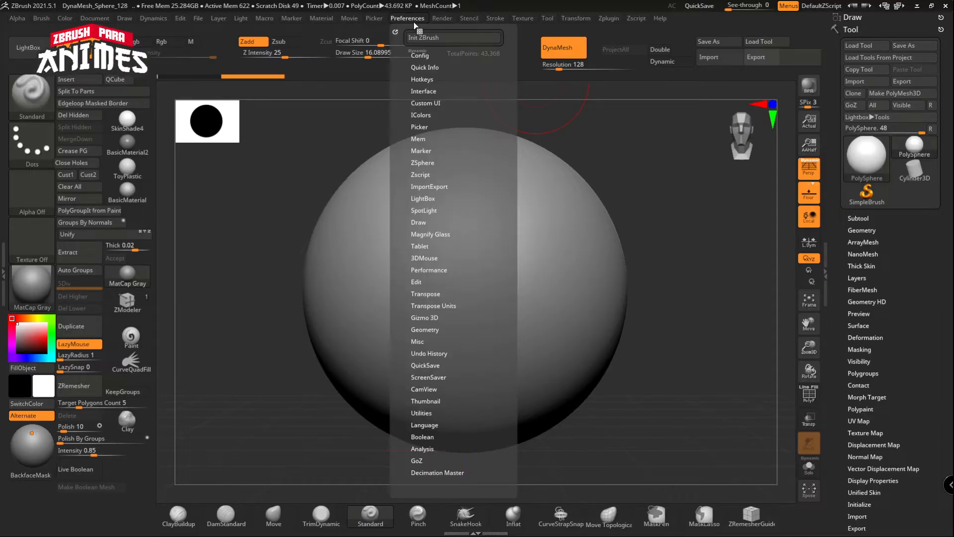
{"action": "left_click", "coordinate": [420, 55]}
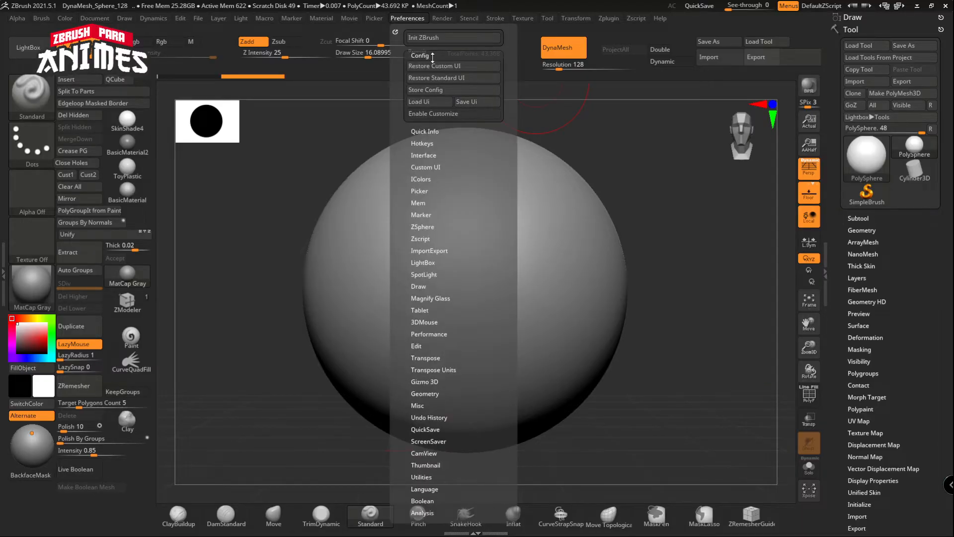
{"action": "left_click", "coordinate": [458, 77]}
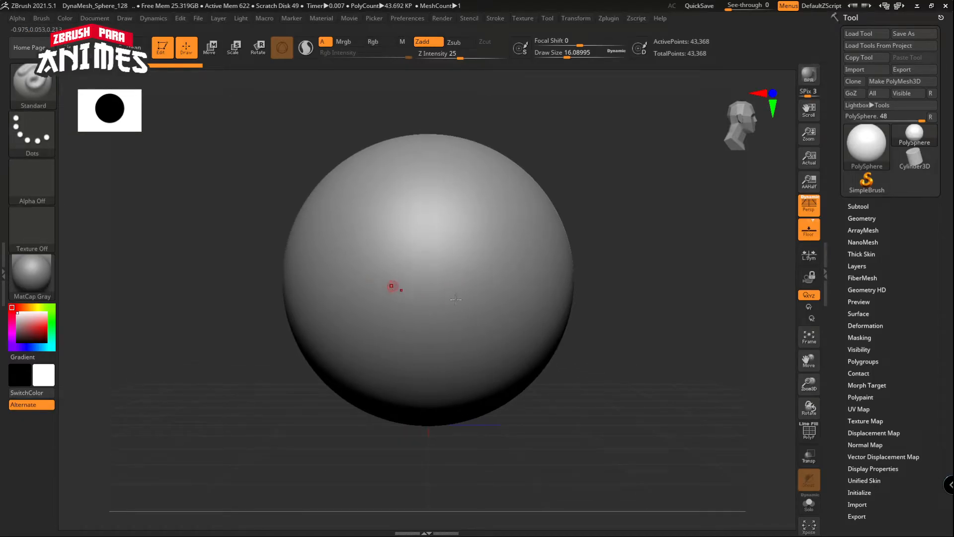
Increase the brush draw size to about 276.
{"action": "key", "text": "s"}
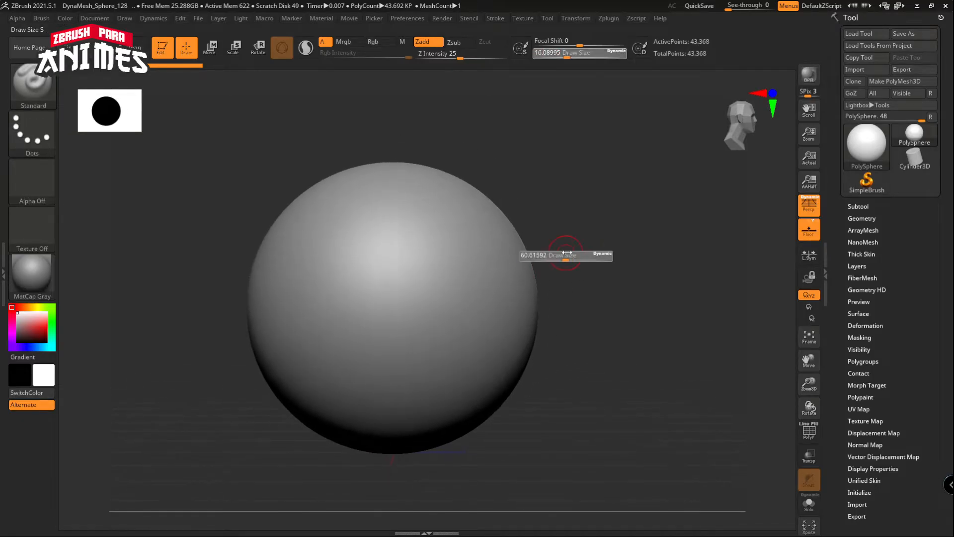
{"action": "left_click_drag", "start_coordinate": [547, 253], "coordinate": [566, 254]}
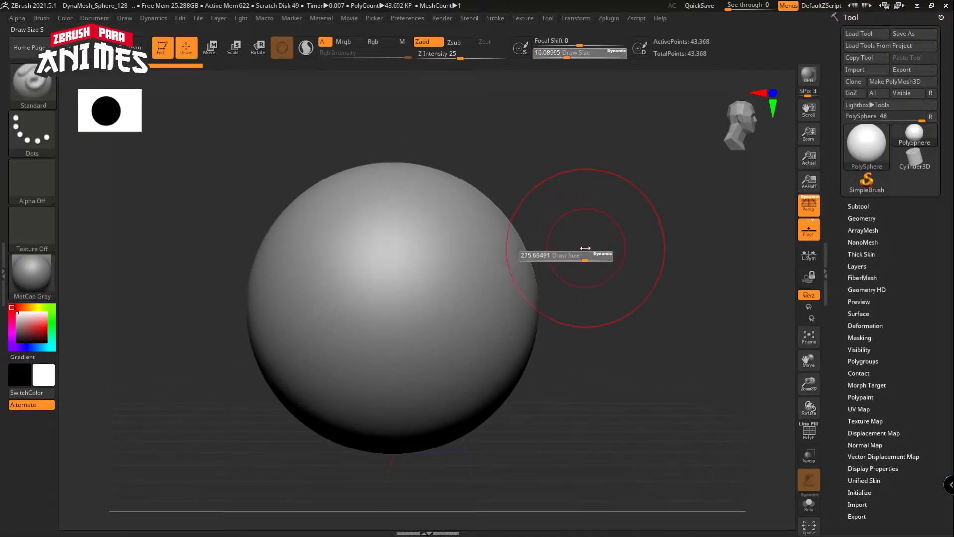
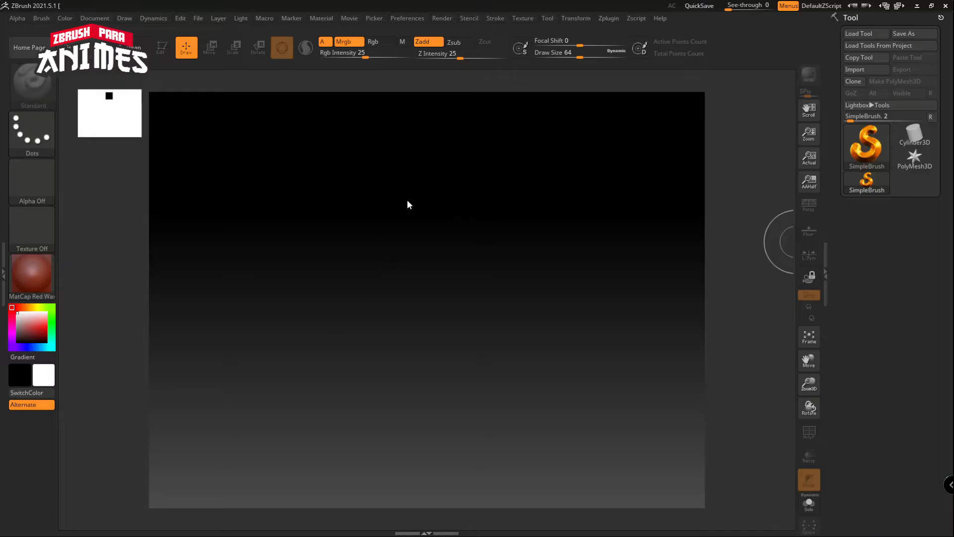
Paint several freehand curved strokes across the blank canvas with the SimpleBrush.
{"action": "mouse_move", "coordinate": [376, 222]}
{"action": "left_mouse_down"}
{"action": "mouse_move", "coordinate": [323, 248]}
{"action": "mouse_move", "coordinate": [497, 395]}
{"action": "mouse_move", "coordinate": [380, 386]}
{"action": "mouse_move", "coordinate": [270, 358]}
{"action": "mouse_move", "coordinate": [228, 307]}
{"action": "left_mouse_up"}
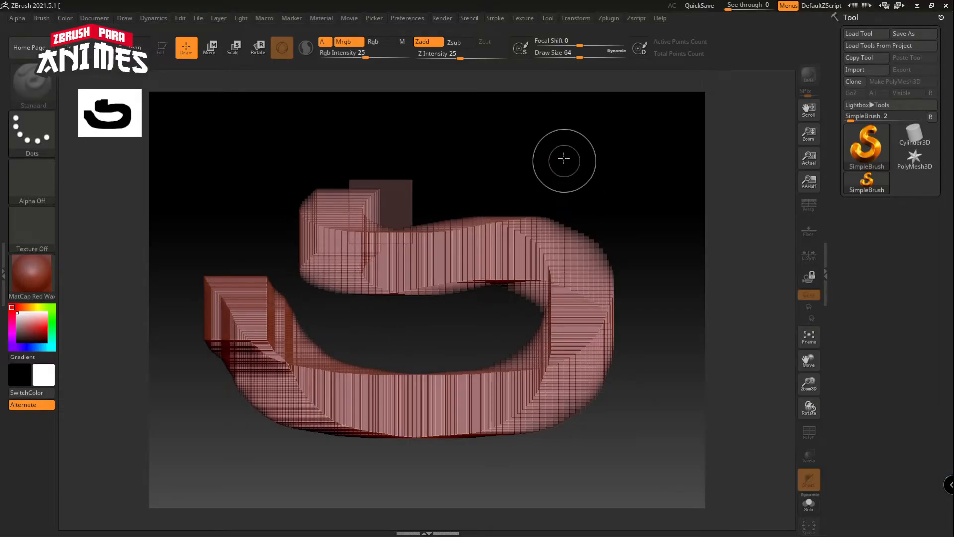
{"action": "mouse_move", "coordinate": [568, 157]}
{"action": "left_mouse_down"}
{"action": "mouse_move", "coordinate": [494, 162]}
{"action": "mouse_move", "coordinate": [646, 308]}
{"action": "mouse_move", "coordinate": [637, 377]}
{"action": "mouse_move", "coordinate": [601, 441]}
{"action": "mouse_move", "coordinate": [328, 121]}
{"action": "mouse_move", "coordinate": [203, 164]}
{"action": "left_mouse_up"}
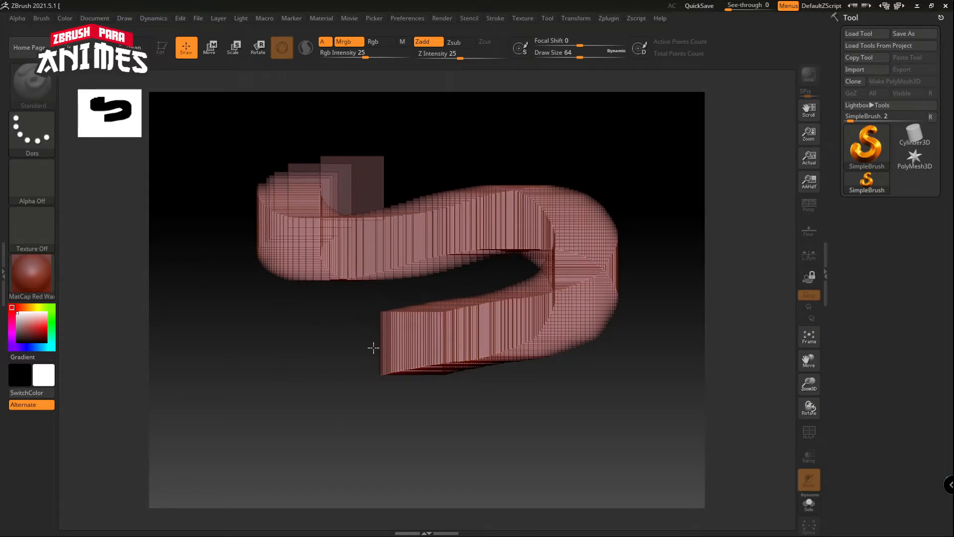
{"action": "mouse_move", "coordinate": [298, 351]}
{"action": "left_mouse_down"}
{"action": "mouse_move", "coordinate": [220, 284]}
{"action": "mouse_move", "coordinate": [267, 173]}
{"action": "left_mouse_up"}
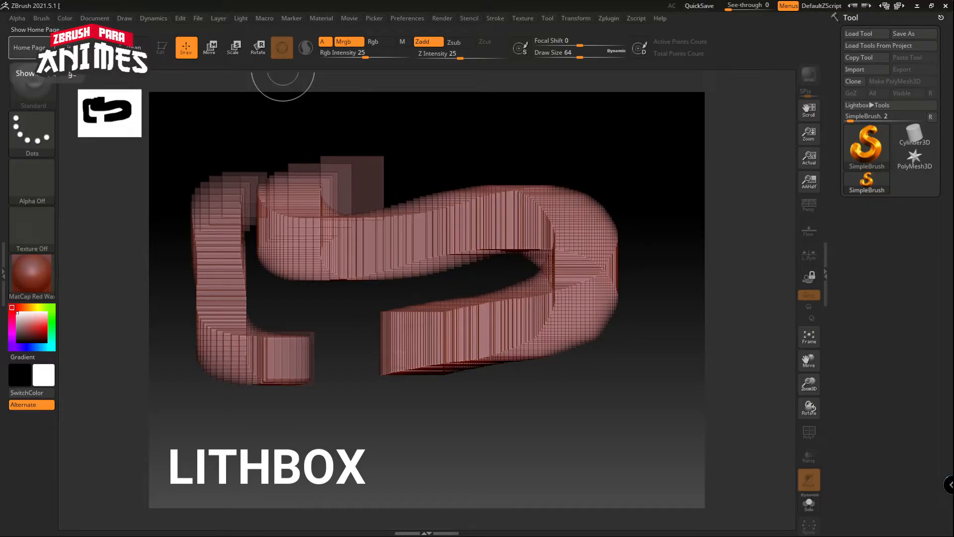
View the Home Page news window and close it.
{"action": "left_click", "coordinate": [29, 52]}
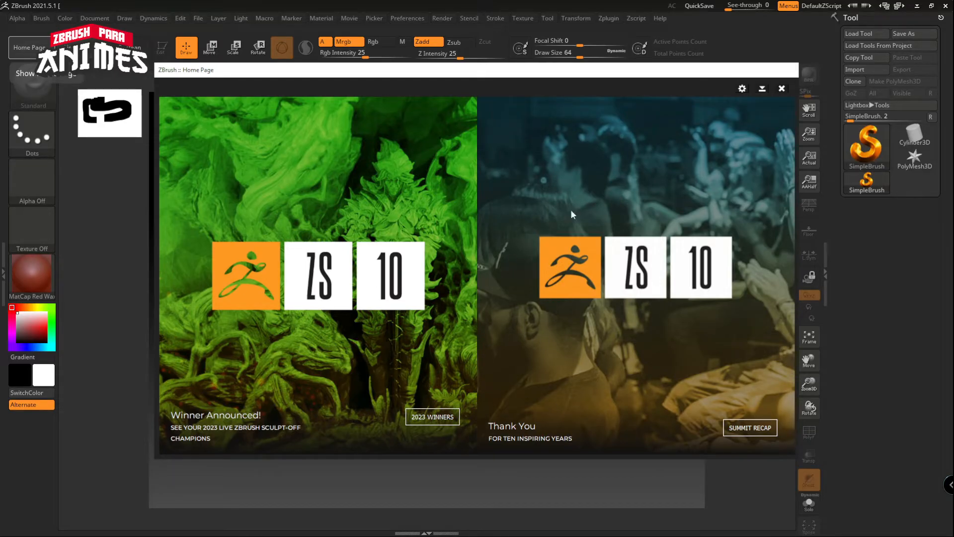
{"action": "left_click", "coordinate": [782, 89]}
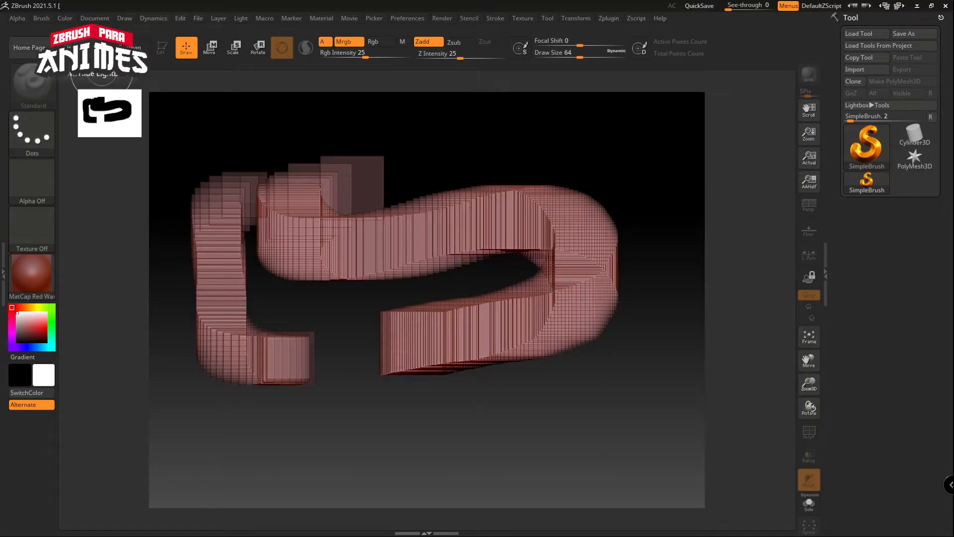
Load the DynaWax64.ZPR project from LightBox without saving the changes to the current canvas.
{"action": "left_click", "coordinate": [77, 48]}
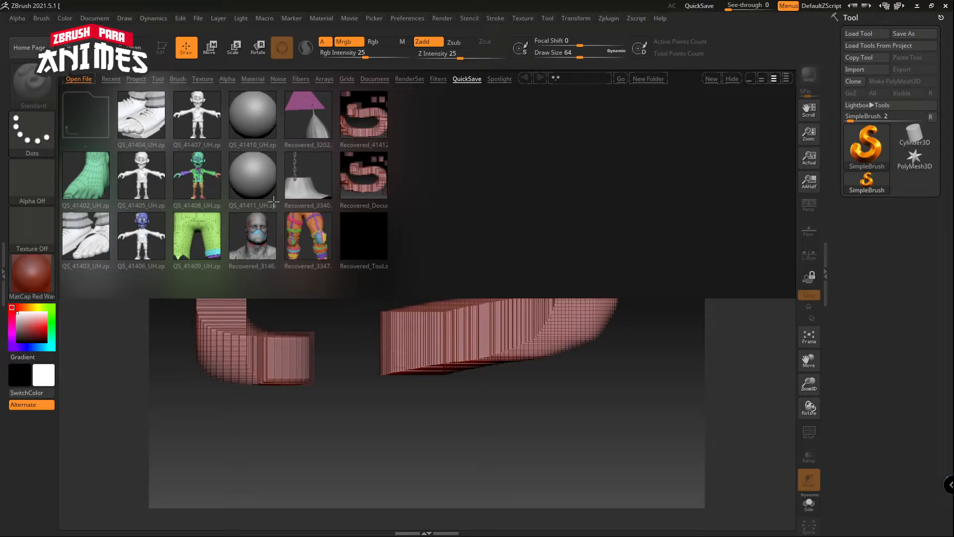
{"action": "left_click", "coordinate": [111, 78]}
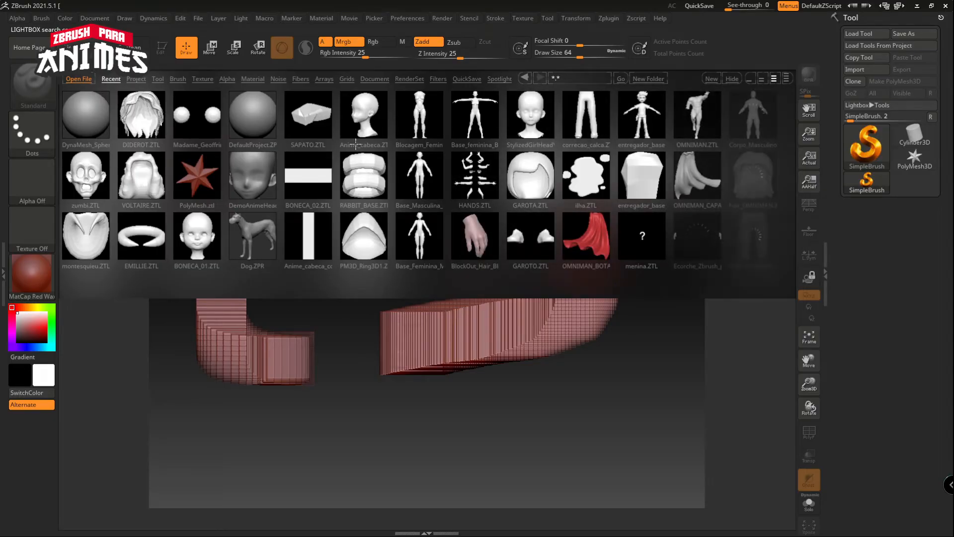
{"action": "left_click", "coordinate": [137, 80]}
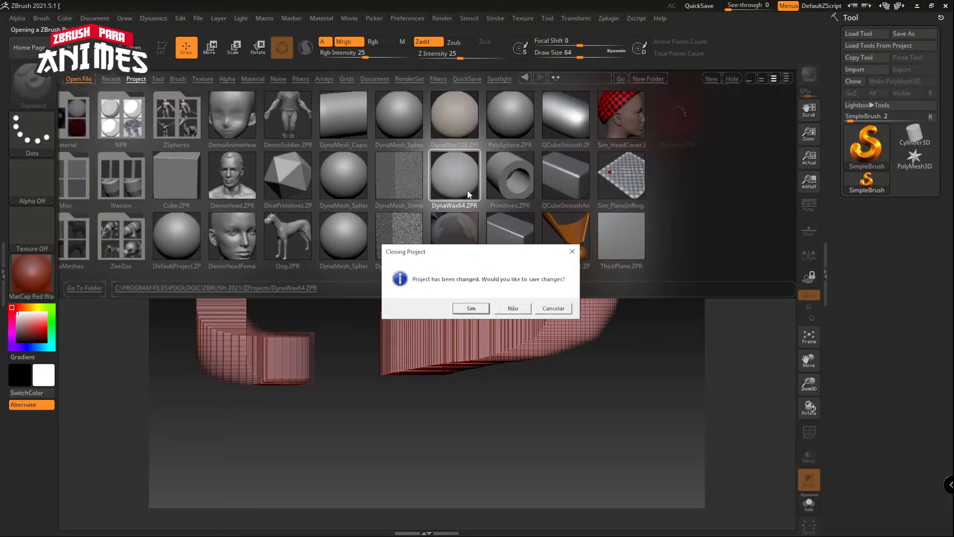
{"action": "left_click", "coordinate": [527, 308]}
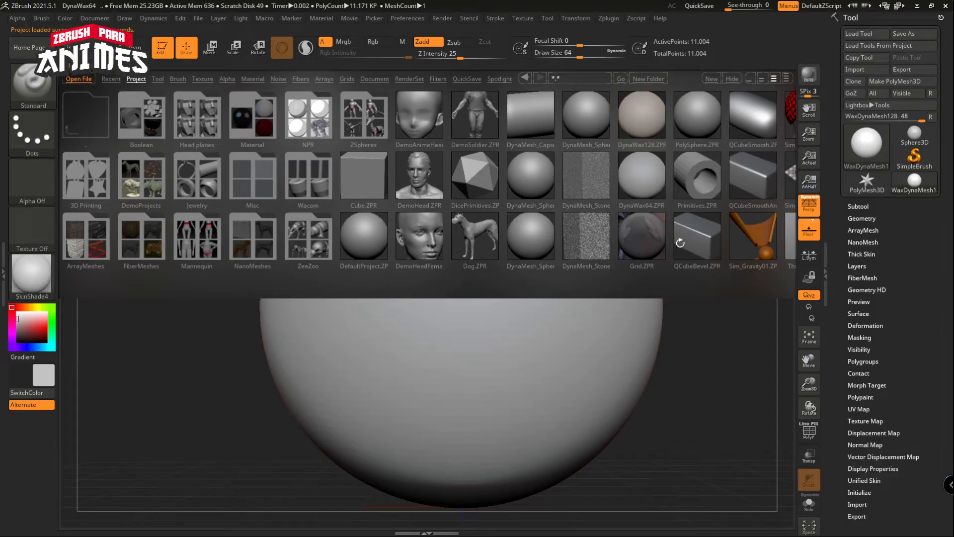
Compare the sphere projects in LightBox: DynaMesh_Sphere_128, DynaMesh_Sphere_64, DynaMesh_Sphere_32, DynaWax128 and PolySphere.
{"action": "left_click_drag", "start_coordinate": [553, 201], "coordinate": [493, 213]}
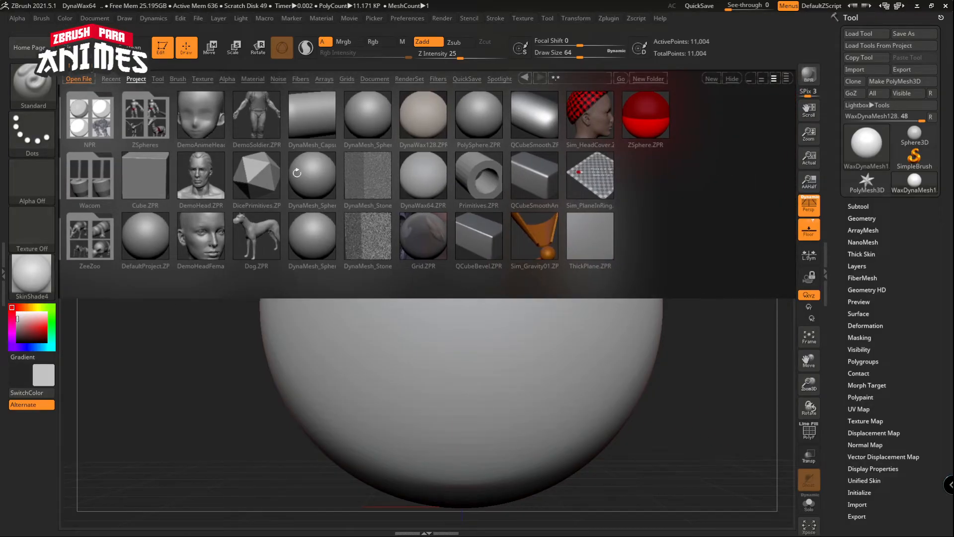
{"action": "double_click", "coordinate": [307, 181]}
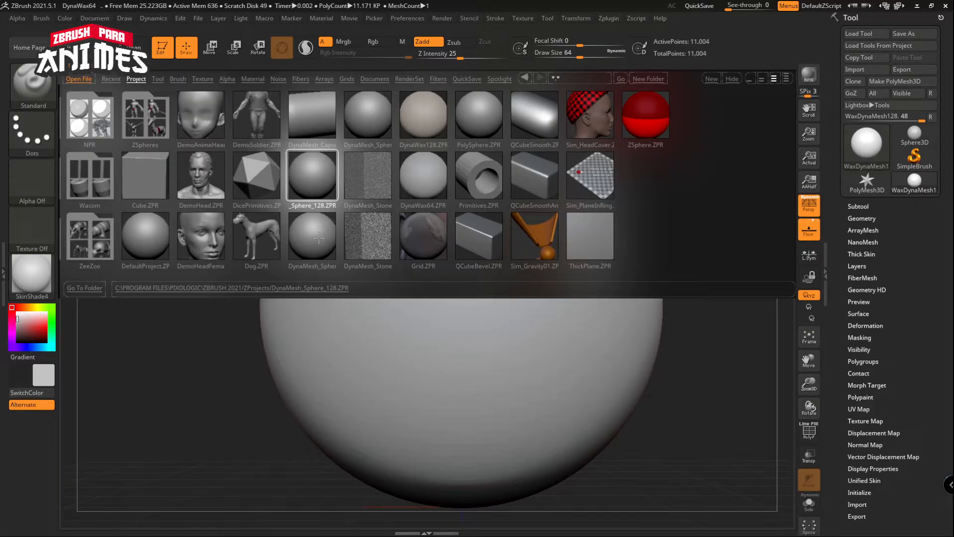
{"action": "left_click", "coordinate": [351, 117]}
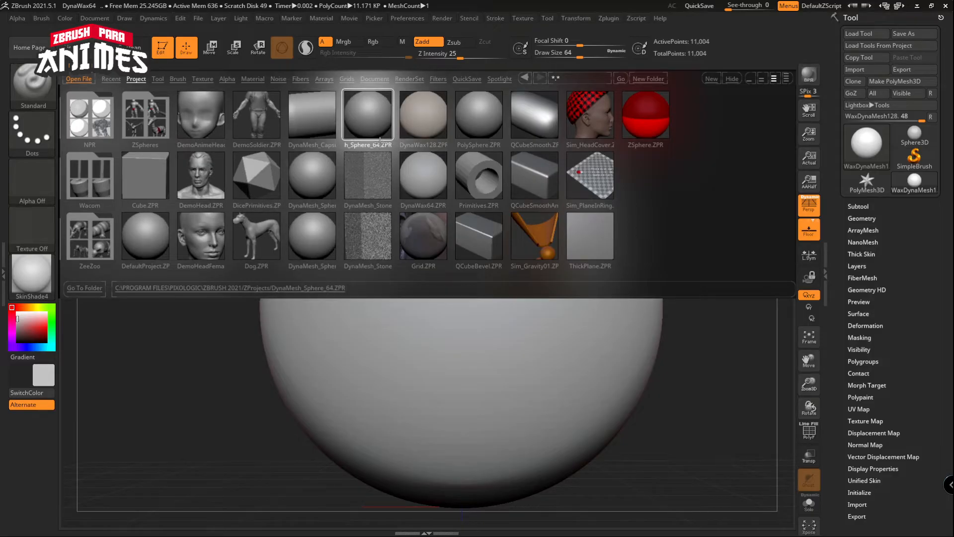
{"action": "left_click", "coordinate": [430, 116]}
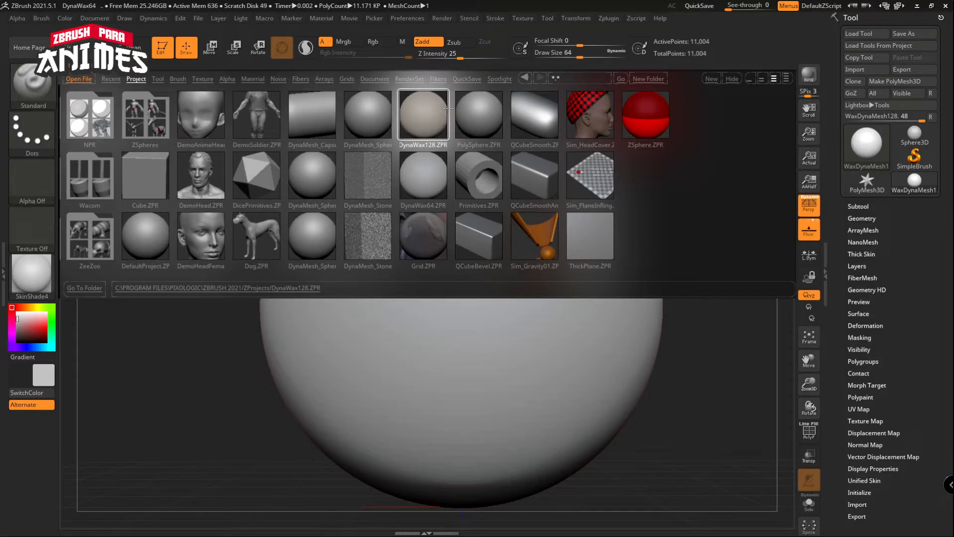
{"action": "left_click", "coordinate": [460, 113]}
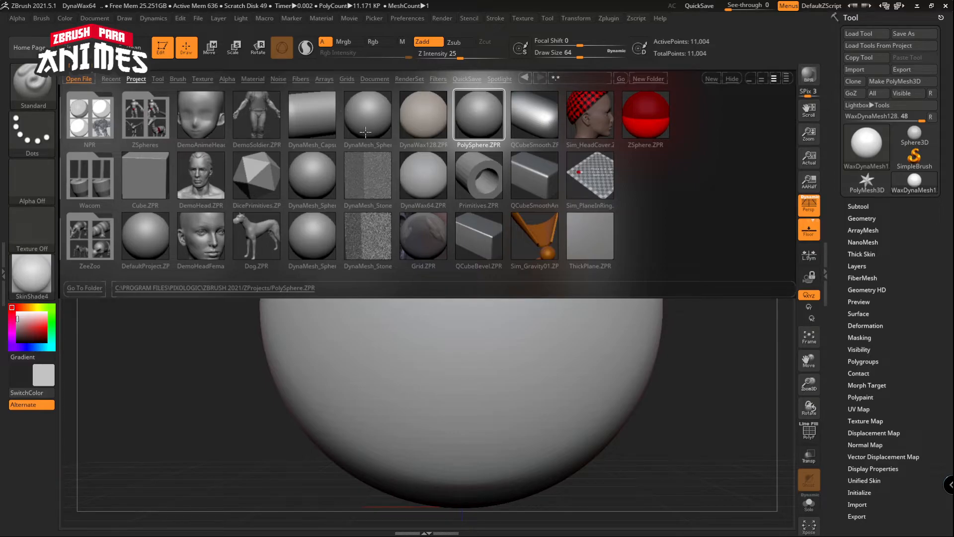
{"action": "left_click", "coordinate": [321, 181]}
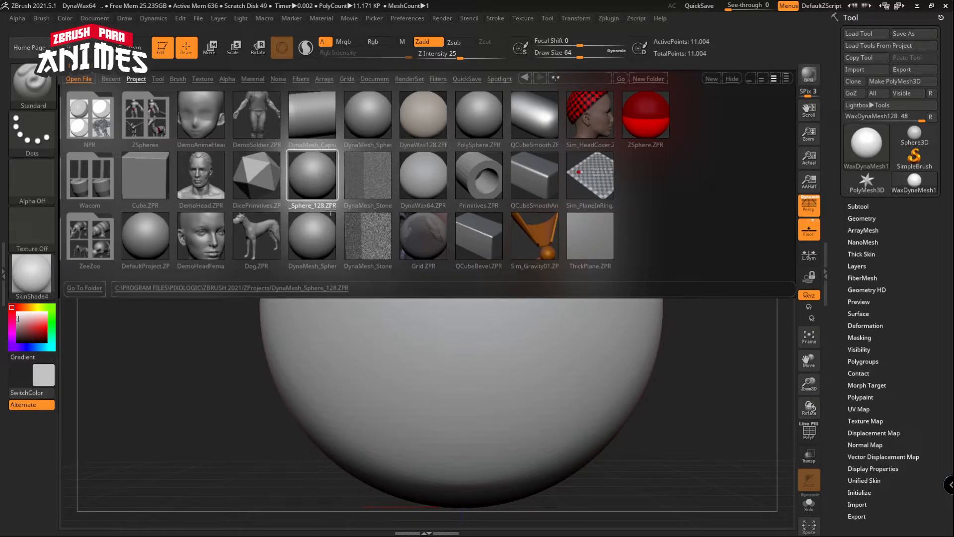
{"action": "left_click", "coordinate": [323, 243]}
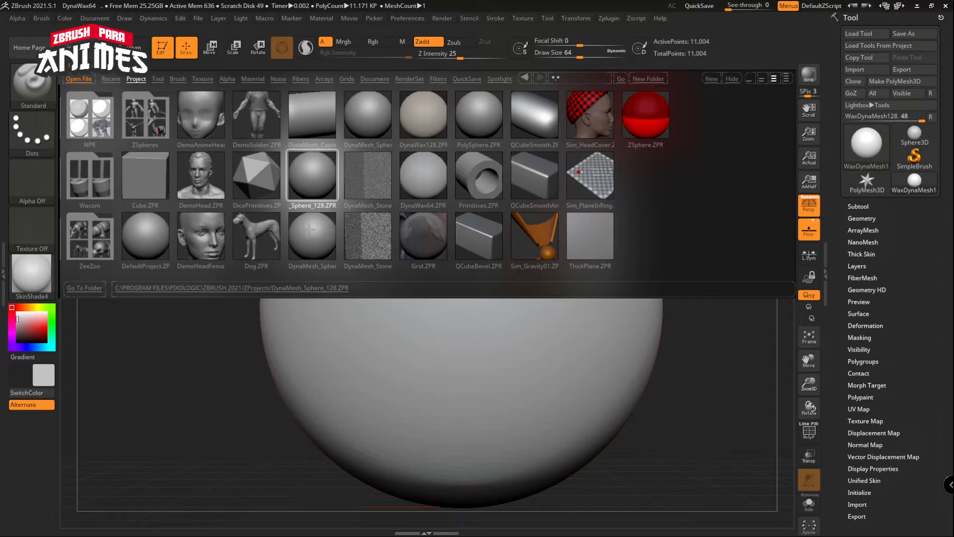
{"action": "double_click", "coordinate": [375, 131]}
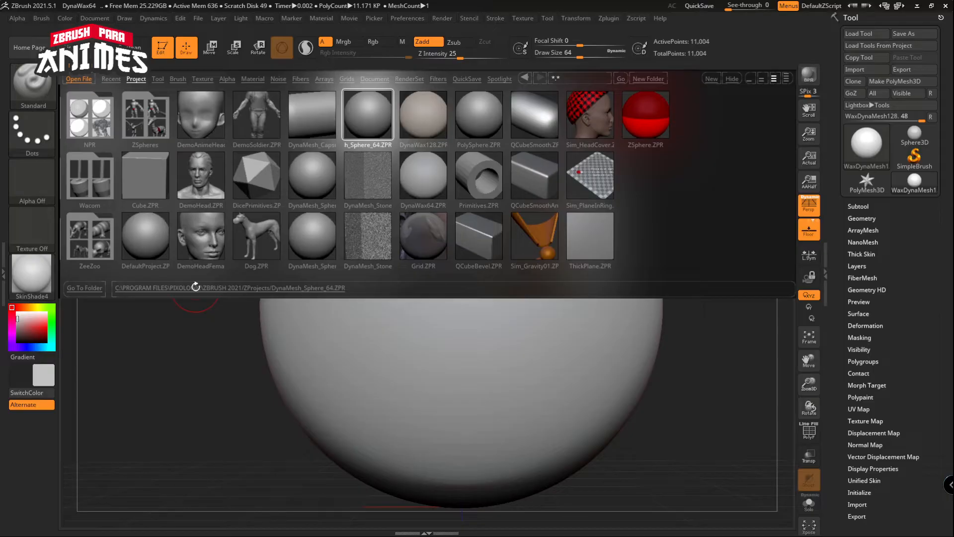
{"action": "left_click", "coordinate": [324, 224]}
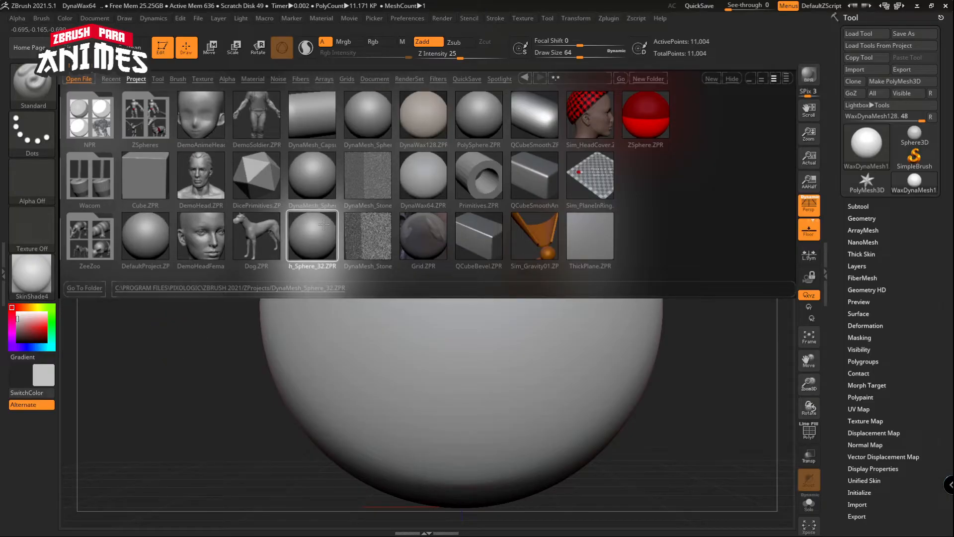
{"action": "left_click", "coordinate": [324, 193]}
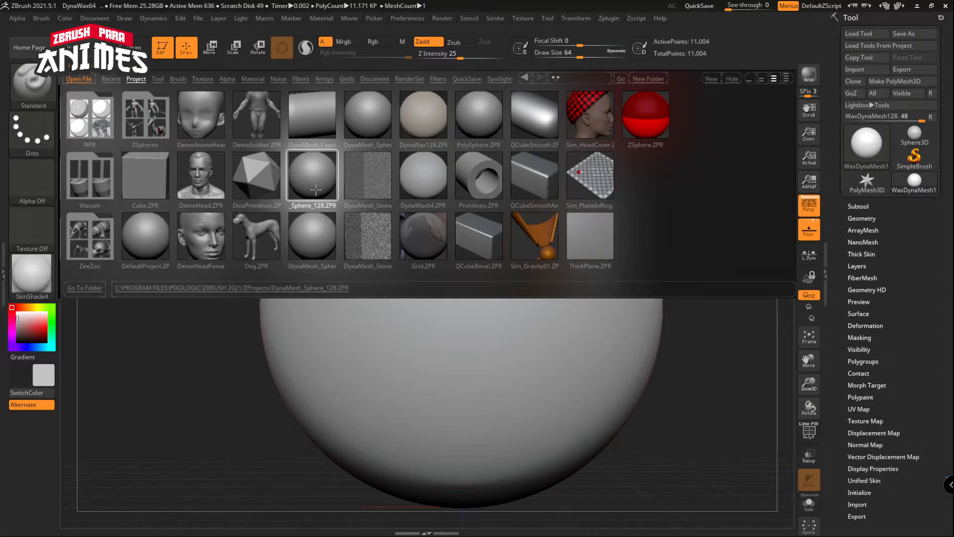
Load the DynaMesh_Sphere_32.ZPR project from LightBox without saving changes to the current project.
{"action": "double_click", "coordinate": [321, 245]}
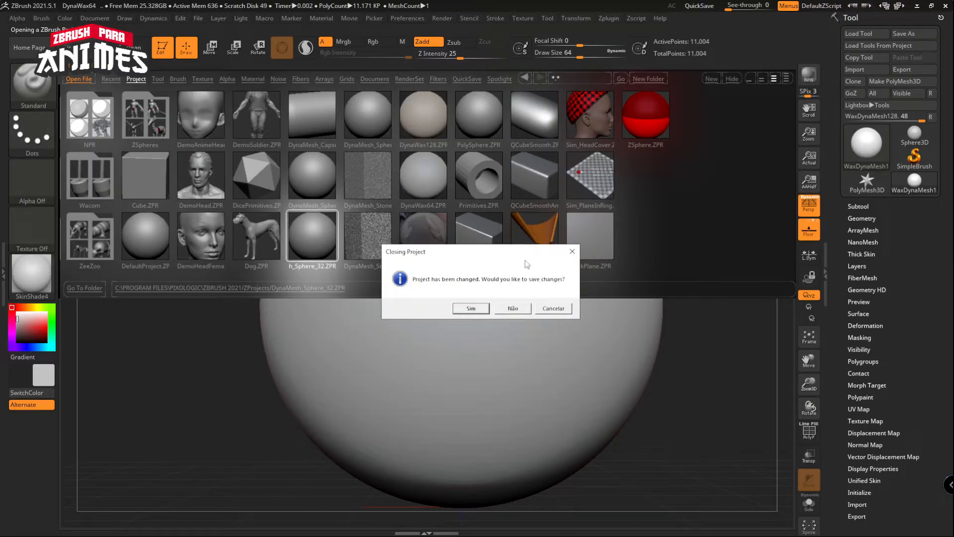
{"action": "left_click", "coordinate": [512, 309]}
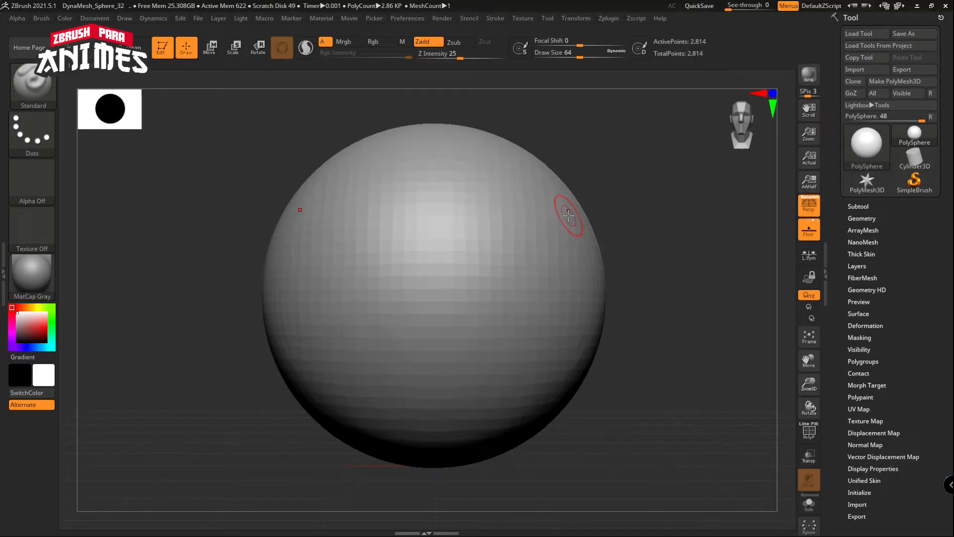
Turn on the polyframe display for the sphere and set the brush draw size to about 4.4.
{"action": "key", "text": "shift+f"}
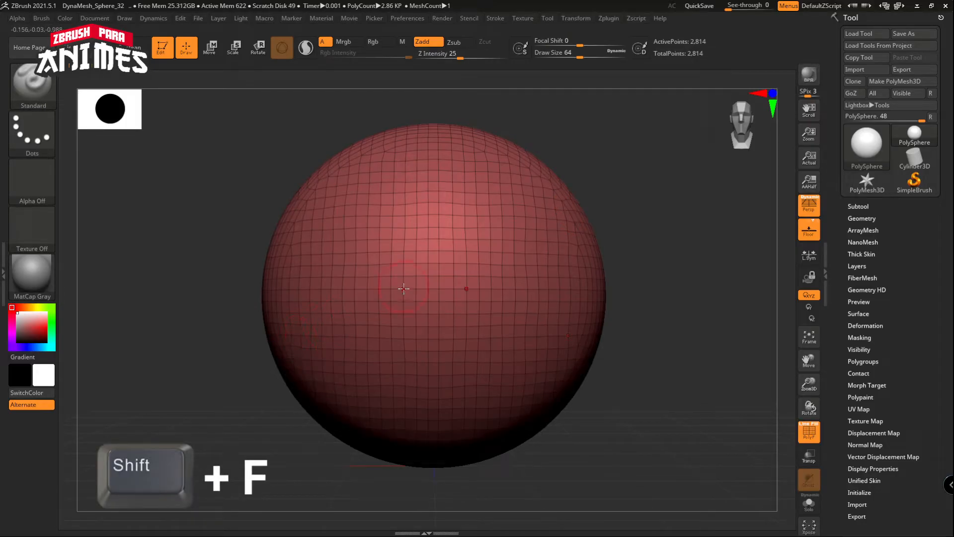
{"action": "mouse_move", "coordinate": [448, 258]}
{"action": "right_mouse_down", "text": "ctrl"}
{"action": "mouse_move", "coordinate": [442, 341]}
{"action": "mouse_move", "coordinate": [401, 299]}
{"action": "mouse_move", "coordinate": [392, 334]}
{"action": "right_mouse_up", "text": "ctrl"}
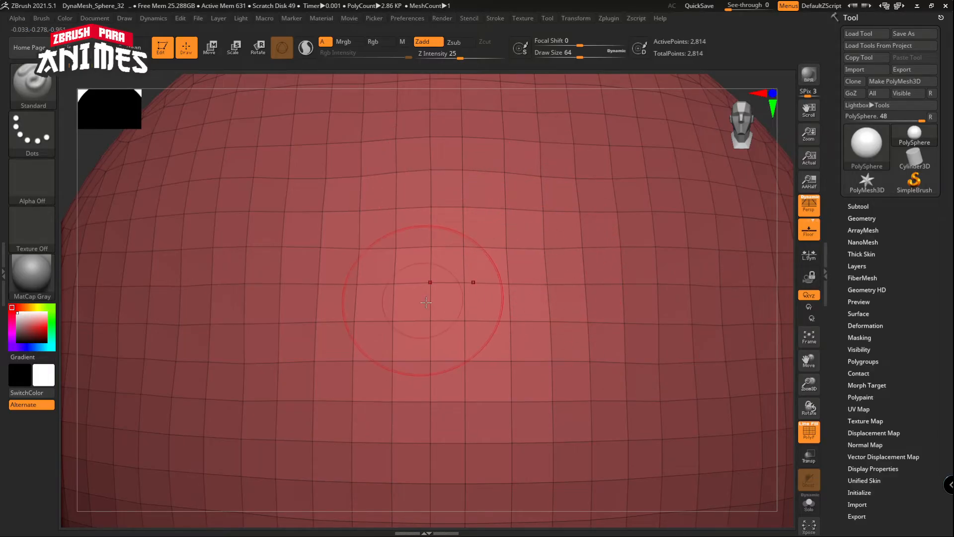
{"action": "key", "text": "ctrl"}
{"action": "right_click_drag", "start_coordinate": [446, 284], "coordinate": [381, 330], "text": "ctrl"}
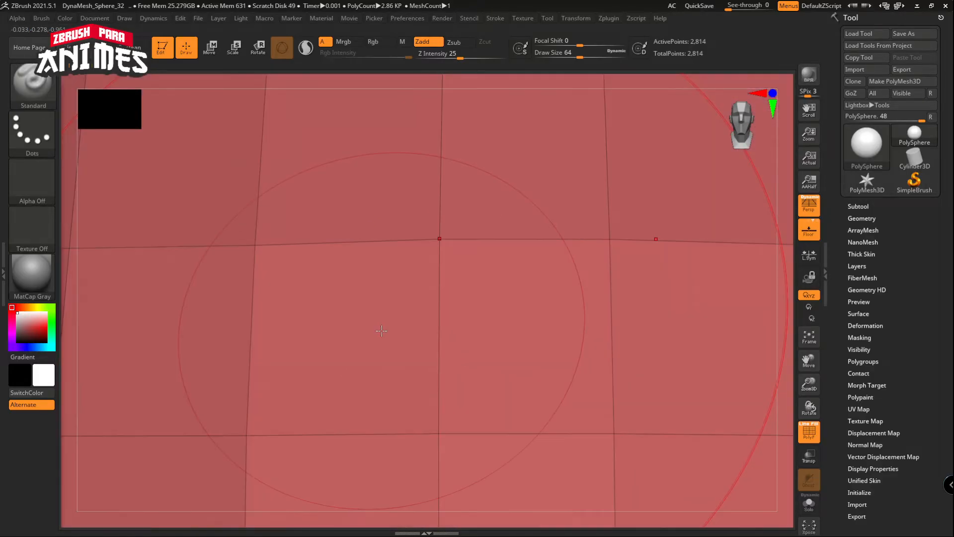
{"action": "key", "text": "s"}
{"action": "left_click_drag", "start_coordinate": [455, 327], "coordinate": [433, 337]}
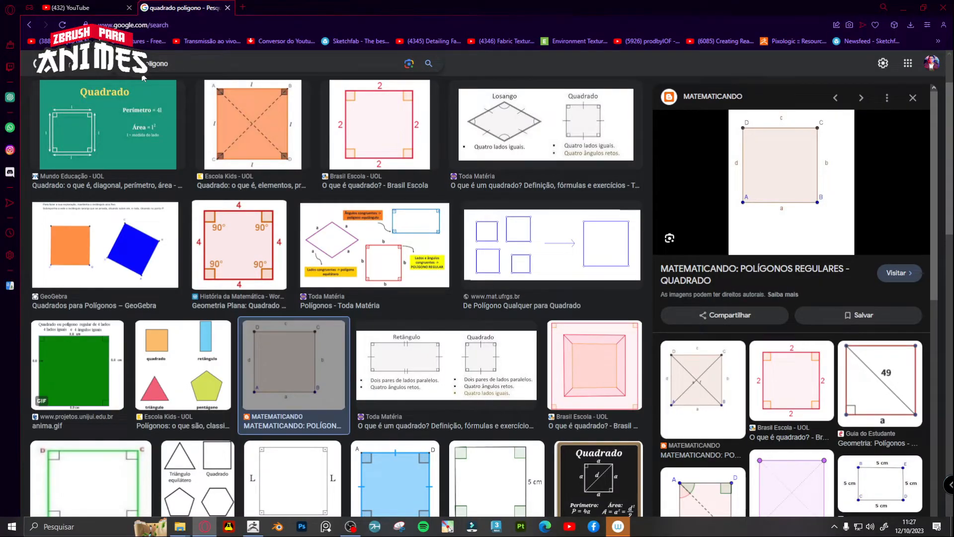
Open the MATEMATICANDO page about the square polygon in the browser and compare its figure with the sphere's polygons in ZBrush.
{"action": "left_click", "coordinate": [791, 213]}
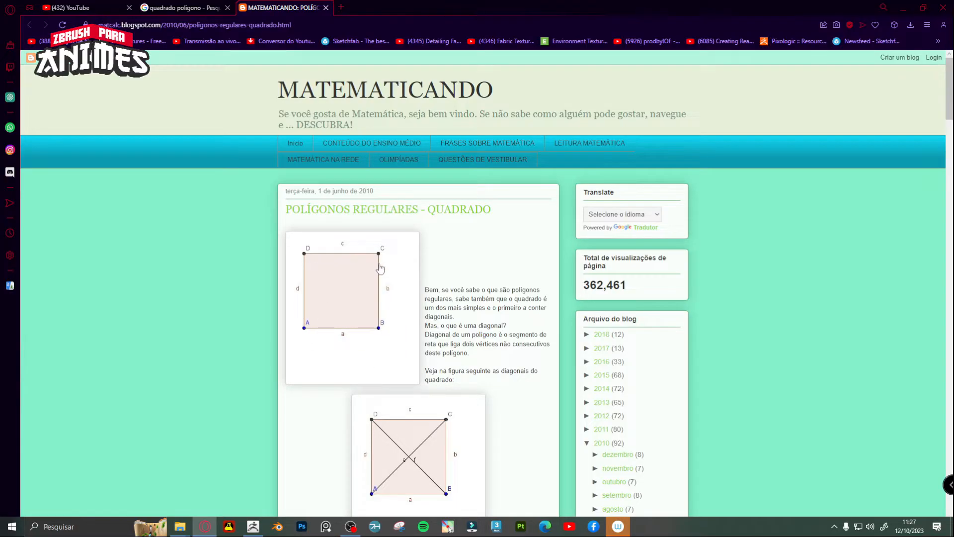
{"action": "left_click", "coordinate": [253, 526]}
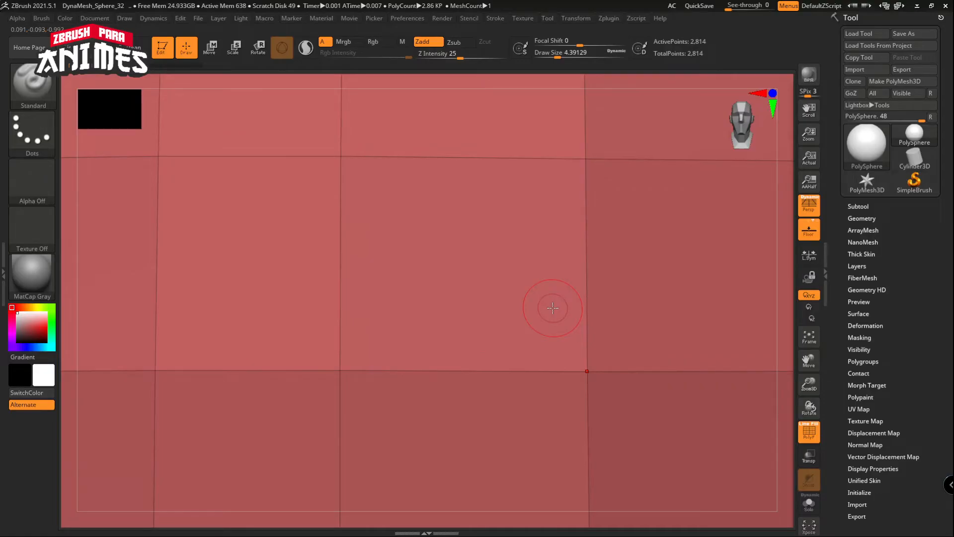
{"action": "mouse_move", "coordinate": [552, 308]}
{"action": "right_mouse_down", "text": "ctrl"}
{"action": "mouse_move", "coordinate": [487, 318]}
{"action": "mouse_move", "coordinate": [504, 315]}
{"action": "mouse_move", "coordinate": [488, 313]}
{"action": "mouse_move", "coordinate": [477, 271]}
{"action": "mouse_move", "coordinate": [499, 263]}
{"action": "mouse_move", "coordinate": [470, 291]}
{"action": "right_mouse_up", "text": "ctrl"}
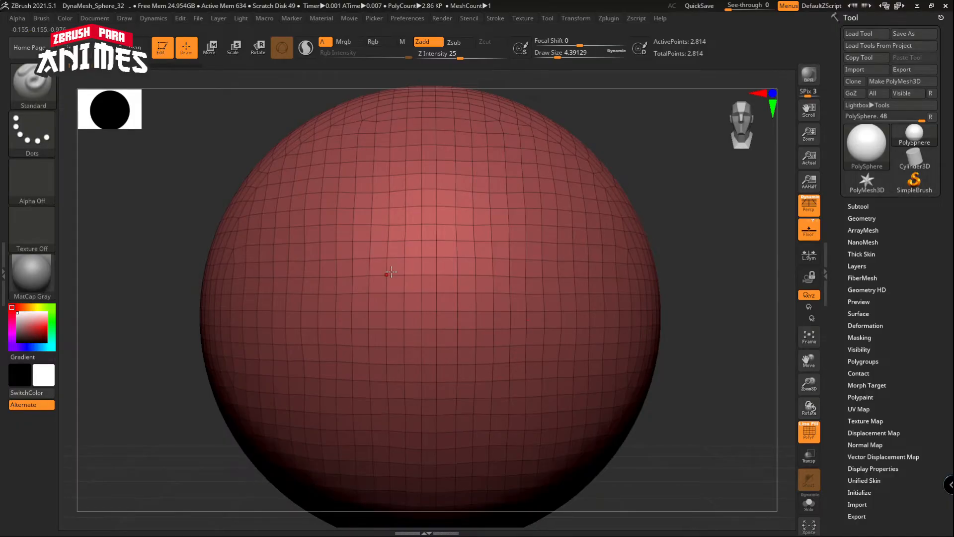
Subdivide the sphere's mesh once with Divide, delete its lower subdivision level and inspect the denser polygon grid.
{"action": "mouse_move", "coordinate": [386, 272]}
{"action": "right_mouse_down", "text": "ctrl"}
{"action": "mouse_move", "coordinate": [424, 292]}
{"action": "mouse_move", "coordinate": [534, 283]}
{"action": "mouse_move", "coordinate": [500, 300]}
{"action": "mouse_move", "coordinate": [487, 283]}
{"action": "right_mouse_up", "text": "ctrl"}
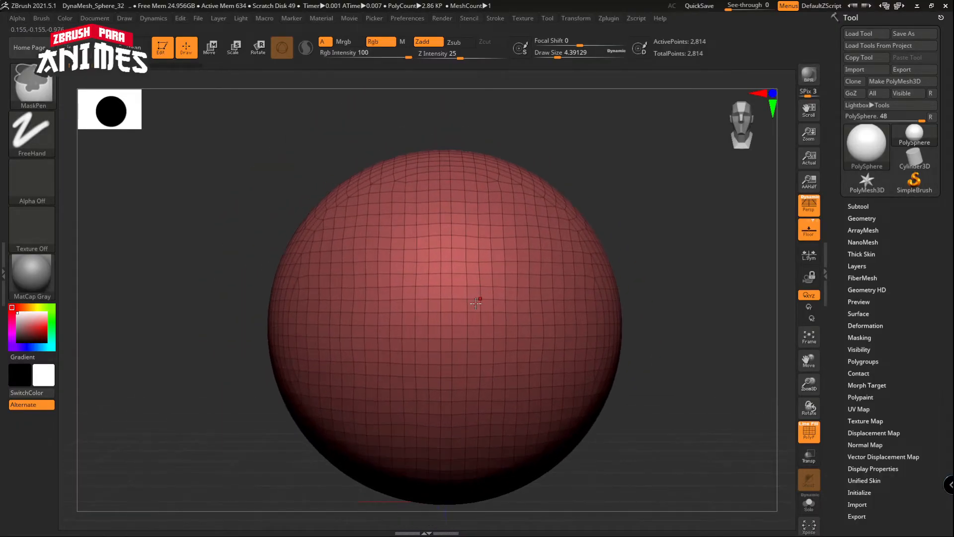
{"action": "left_click", "coordinate": [876, 217]}
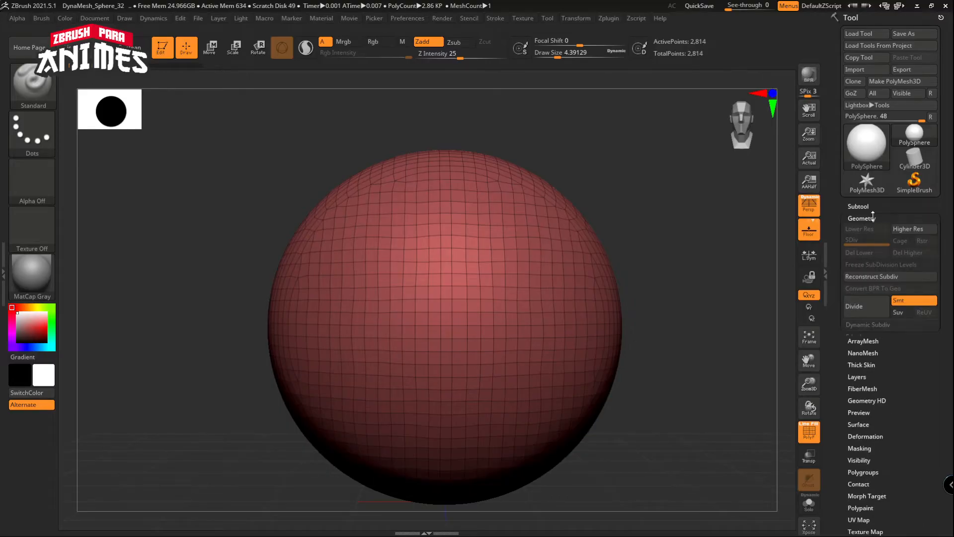
{"action": "left_click", "coordinate": [856, 311]}
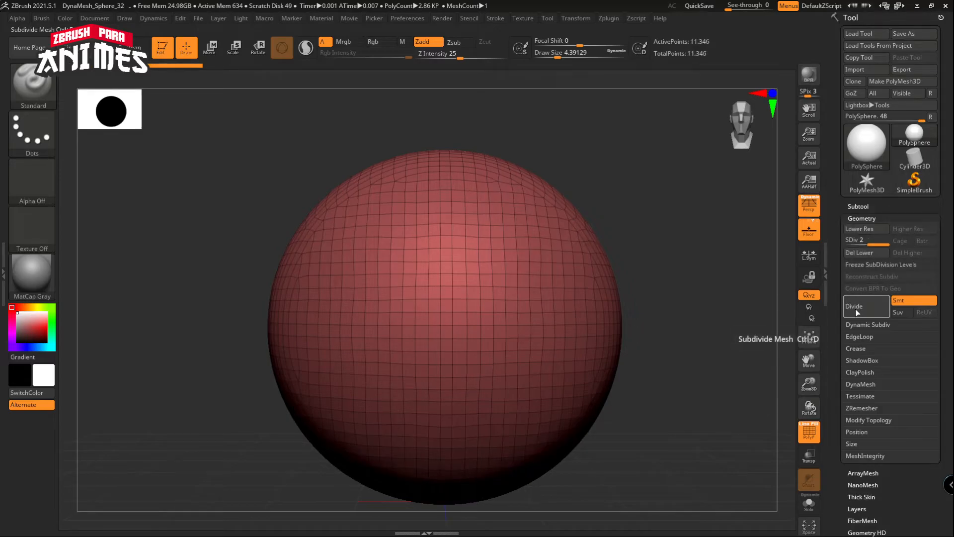
{"action": "right_click_drag", "start_coordinate": [453, 387], "coordinate": [452, 296], "text": "ctrl"}
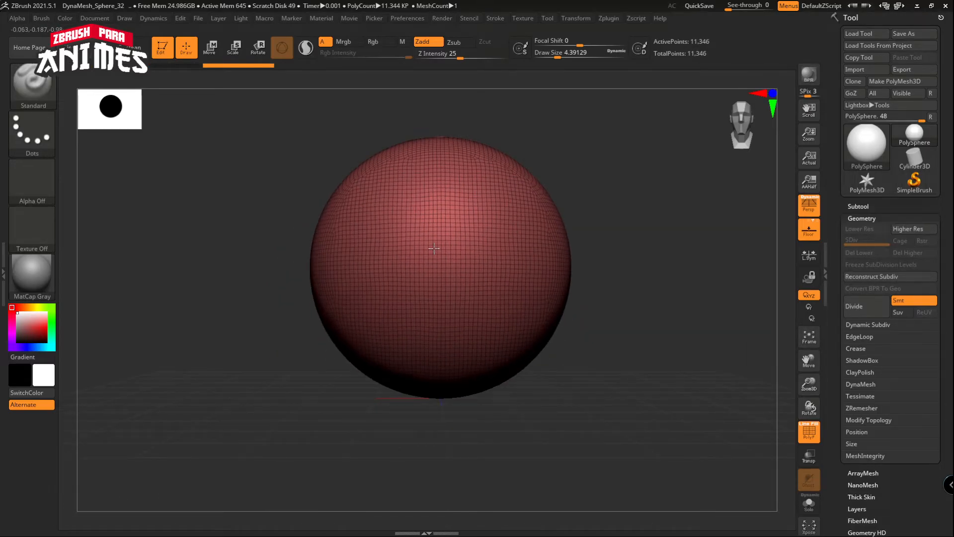
{"action": "mouse_move", "coordinate": [421, 252]}
{"action": "right_mouse_down", "text": "ctrl"}
{"action": "mouse_move", "coordinate": [422, 264]}
{"action": "mouse_move", "coordinate": [457, 285]}
{"action": "right_mouse_up", "text": "ctrl"}
{"action": "mouse_move", "coordinate": [469, 333]}
{"action": "right_mouse_down", "text": "ctrl"}
{"action": "mouse_move", "coordinate": [477, 307]}
{"action": "mouse_move", "coordinate": [459, 338]}
{"action": "right_mouse_up", "text": "ctrl"}
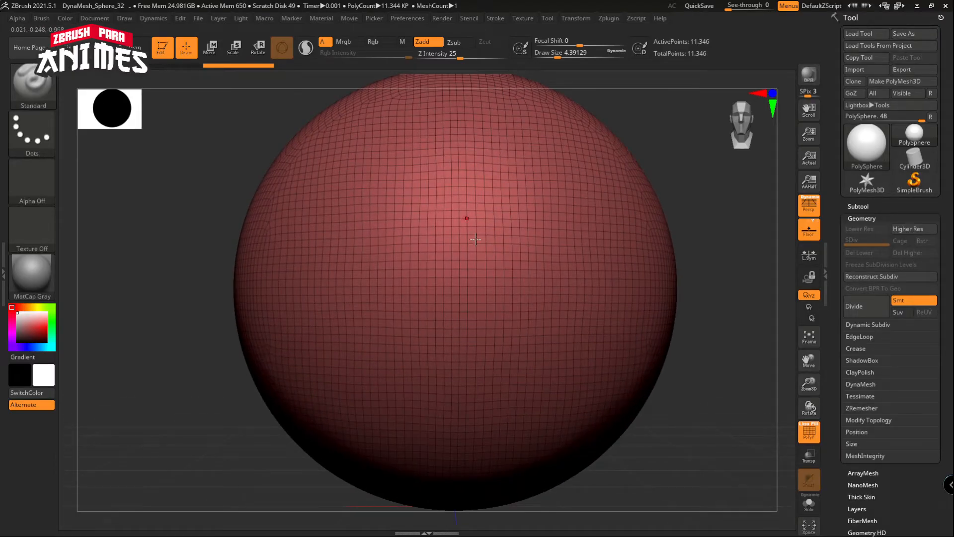
{"action": "right_click_drag", "start_coordinate": [462, 259], "coordinate": [405, 216], "text": "ctrl"}
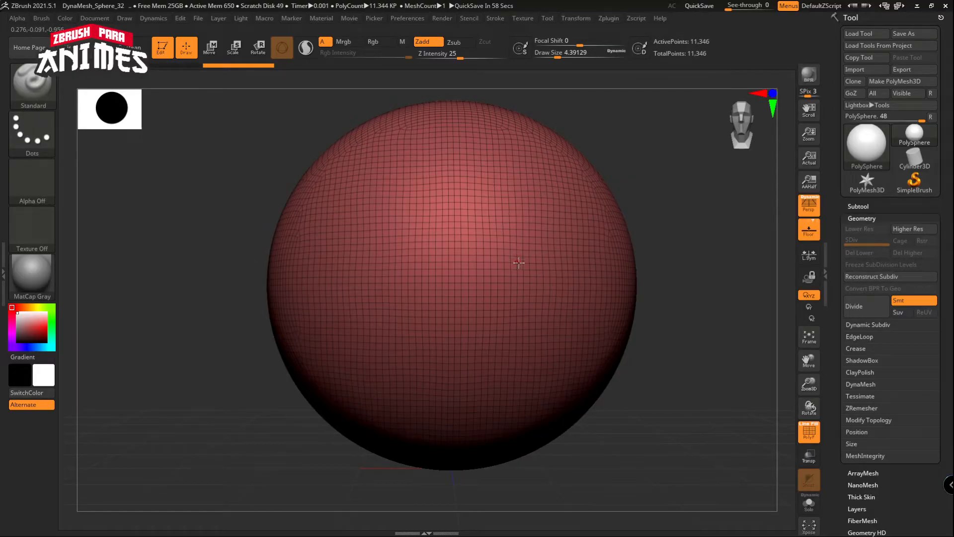
Subdivide the sphere two more times, discarding the lower subdivision levels, and examine the much finer polygons up close.
{"action": "left_click", "coordinate": [857, 308]}
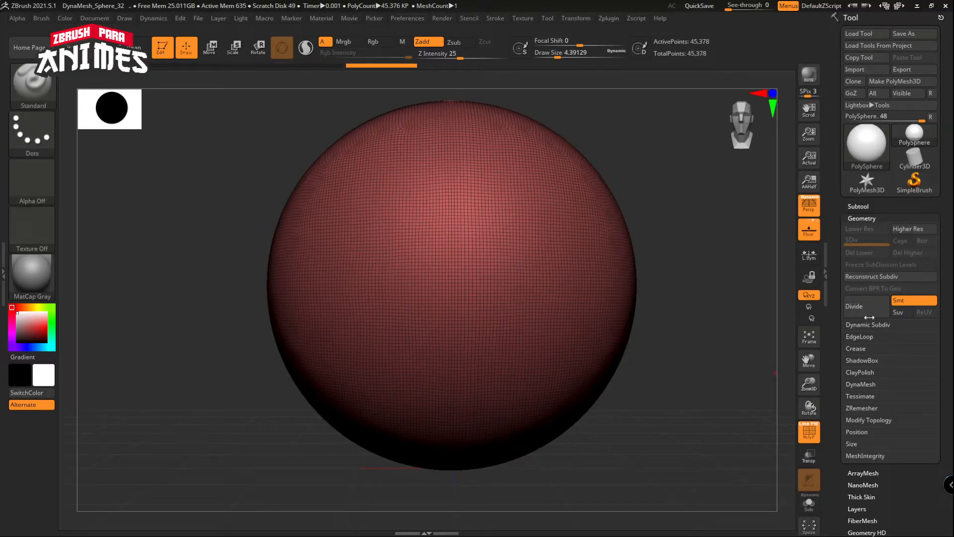
{"action": "left_click", "coordinate": [868, 313]}
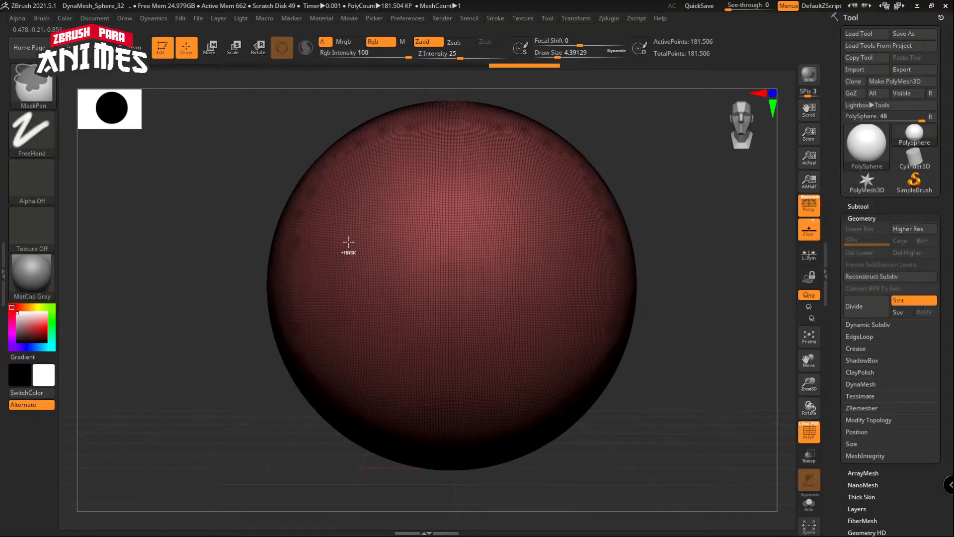
{"action": "mouse_move", "coordinate": [354, 279]}
{"action": "right_mouse_down", "text": "ctrl"}
{"action": "mouse_move", "coordinate": [368, 243]}
{"action": "mouse_move", "coordinate": [437, 318]}
{"action": "mouse_move", "coordinate": [424, 268]}
{"action": "mouse_move", "coordinate": [495, 312]}
{"action": "mouse_move", "coordinate": [505, 358]}
{"action": "mouse_move", "coordinate": [490, 332]}
{"action": "right_mouse_up", "text": "ctrl"}
{"action": "right_click_drag", "start_coordinate": [499, 258], "coordinate": [508, 221], "text": "ctrl"}
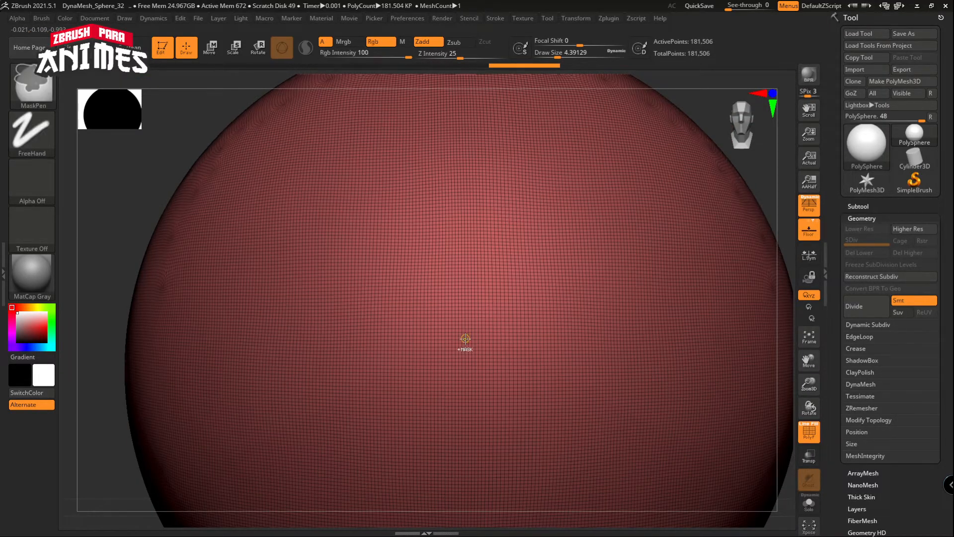
{"action": "mouse_move", "coordinate": [464, 338]}
{"action": "right_mouse_down", "text": "ctrl"}
{"action": "mouse_move", "coordinate": [464, 304]}
{"action": "mouse_move", "coordinate": [492, 294]}
{"action": "mouse_move", "coordinate": [495, 278]}
{"action": "right_mouse_up", "text": "ctrl"}
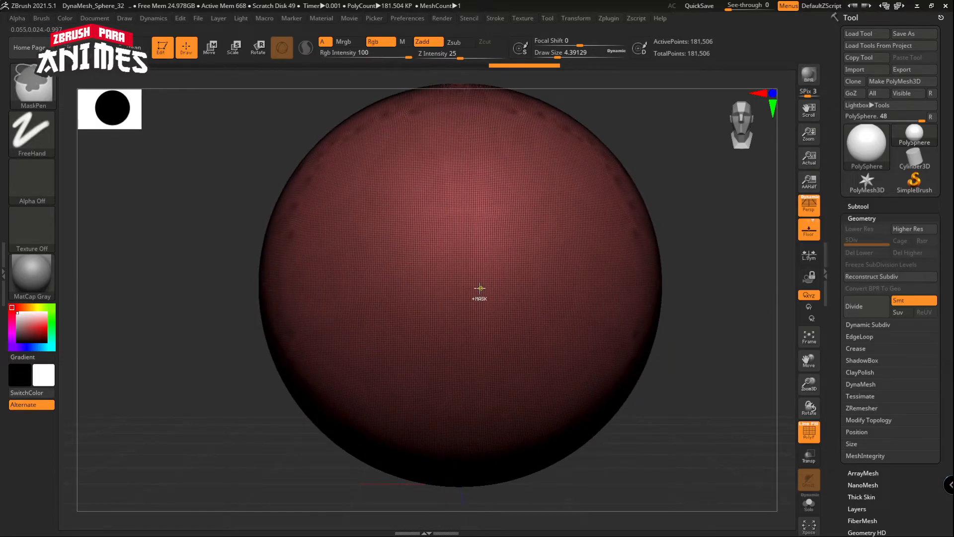
Undo all the subdivisions to return the sphere to its original low-resolution mesh.
{"action": "key", "text": "ctrl+z"}
{"action": "key", "text": "ctrl+z"}
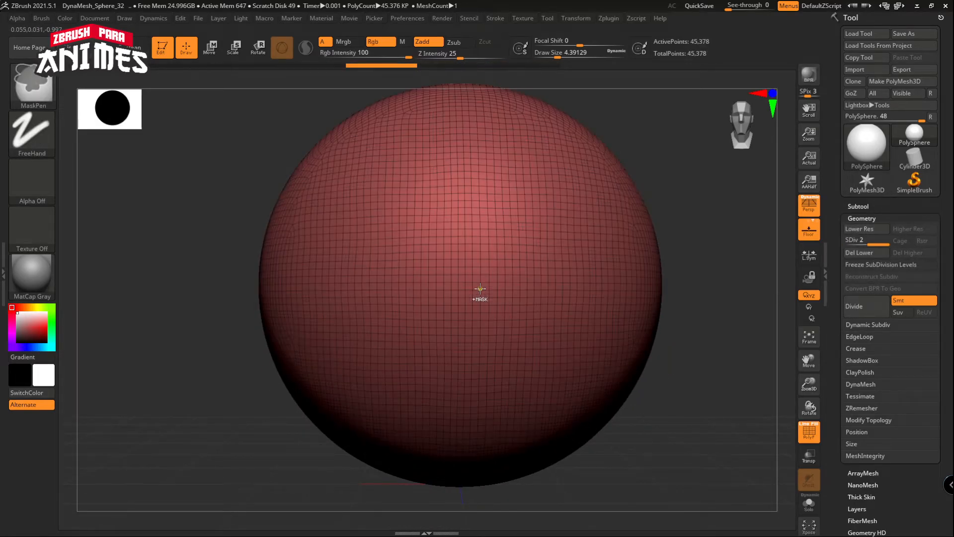
{"action": "mouse_move", "coordinate": [473, 275]}
{"action": "right_mouse_down", "text": "ctrl"}
{"action": "mouse_move", "coordinate": [494, 284]}
{"action": "mouse_move", "coordinate": [500, 314]}
{"action": "mouse_move", "coordinate": [465, 234]}
{"action": "right_mouse_up", "text": "ctrl"}
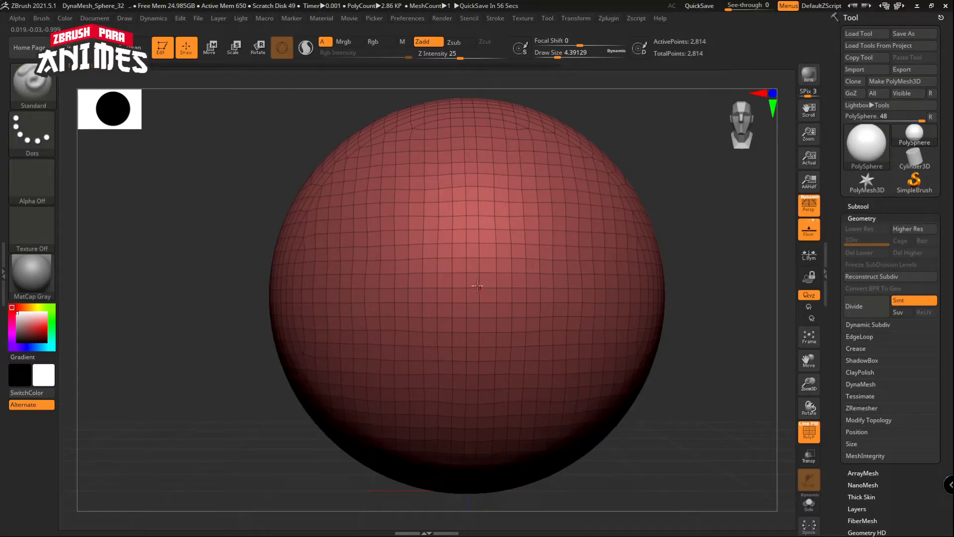
Compare the sphere's subdivision states through the undo history and return to the first one.
{"action": "key", "text": "ctrl+d"}
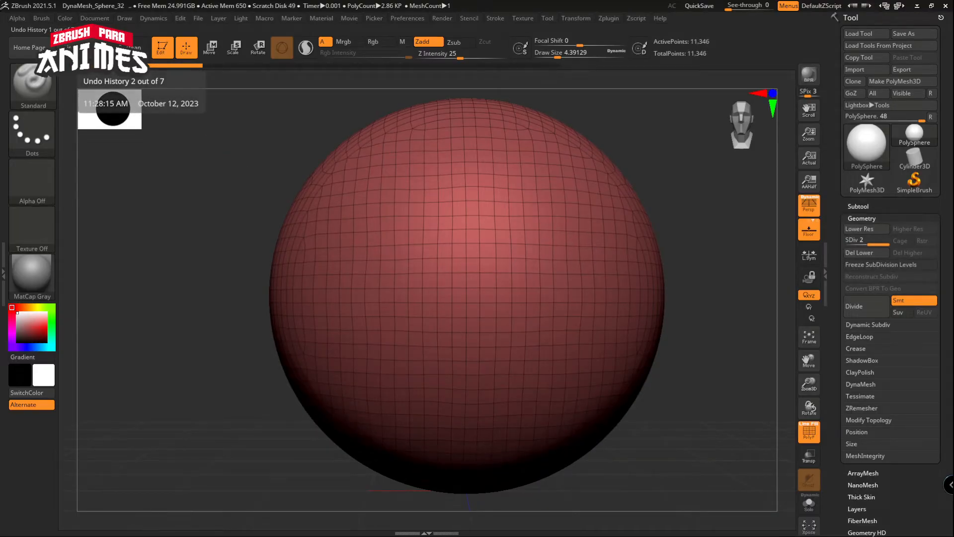
{"action": "left_click", "coordinate": [311, 67]}
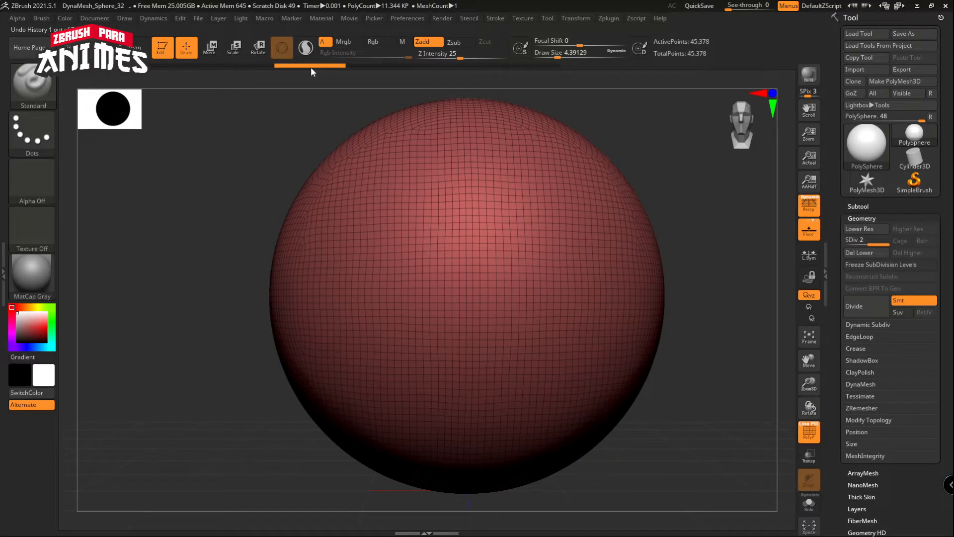
{"action": "left_click", "coordinate": [383, 66]}
{"action": "left_click", "coordinate": [524, 67]}
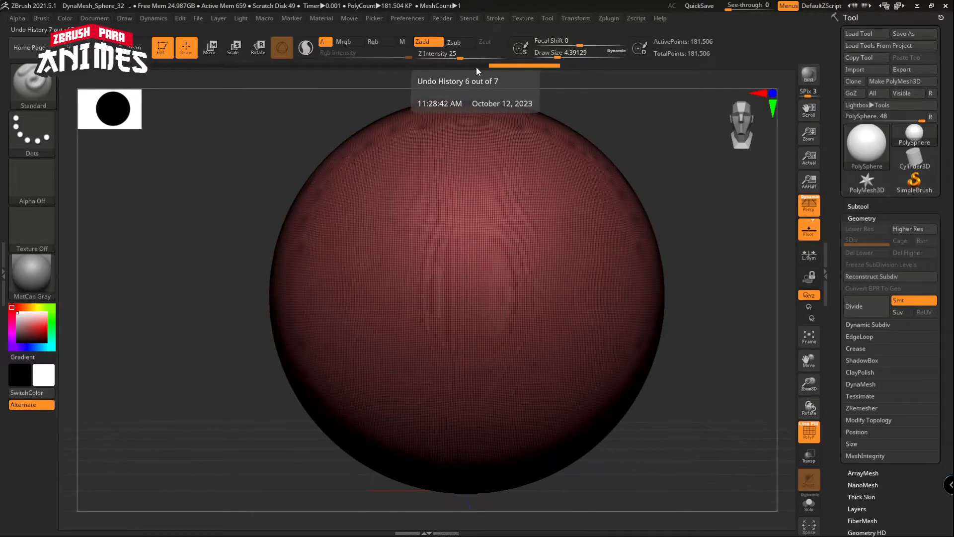
{"action": "mouse_move", "coordinate": [476, 67]}
{"action": "left_mouse_down"}
{"action": "mouse_move", "coordinate": [254, 61]}
{"action": "mouse_move", "coordinate": [91, 73]}
{"action": "left_mouse_up"}
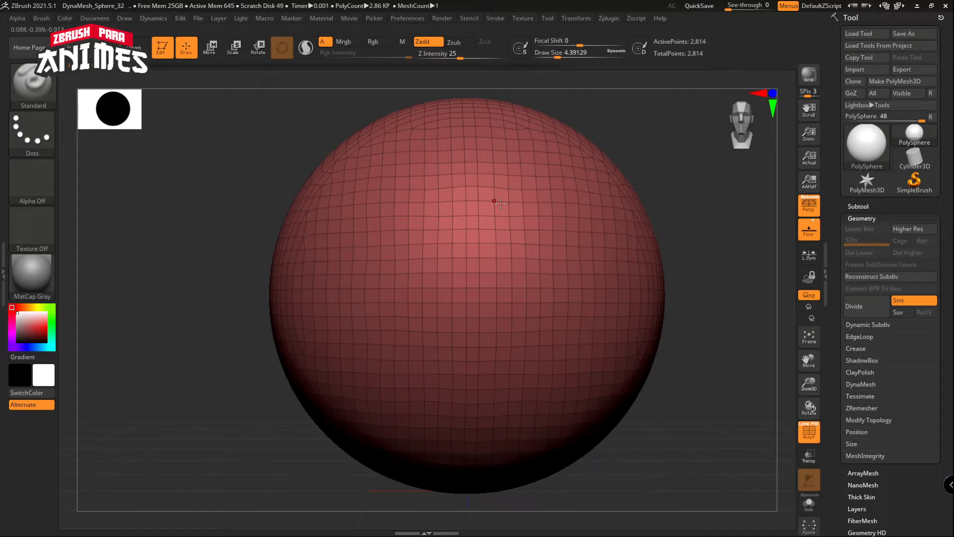
{"action": "left_click", "coordinate": [379, 64]}
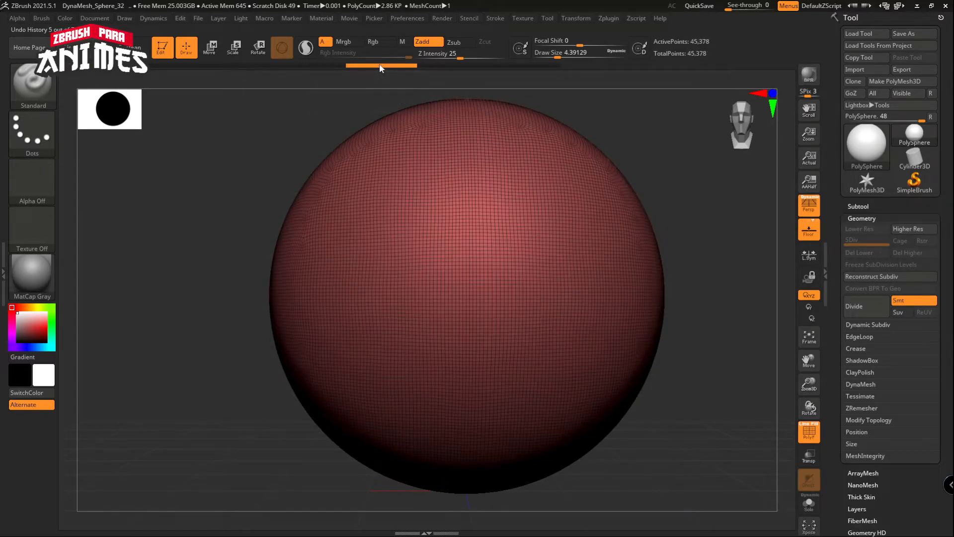
{"action": "left_click", "coordinate": [95, 65]}
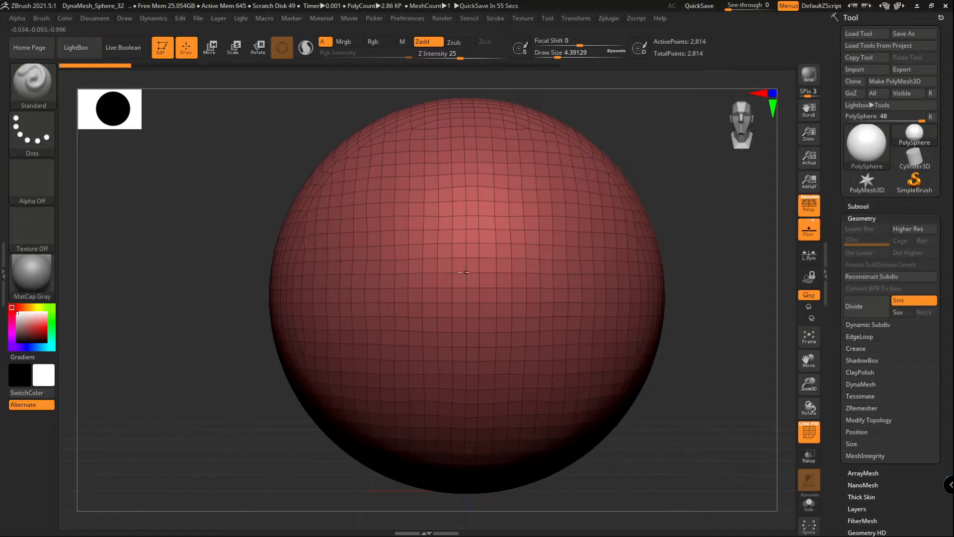
Practise zooming, panning and rotating the view around the sphere.
{"action": "mouse_move", "coordinate": [412, 371]}
{"action": "right_mouse_down", "text": "ctrl"}
{"action": "mouse_move", "coordinate": [454, 332]}
{"action": "mouse_move", "coordinate": [455, 382]}
{"action": "right_mouse_up", "text": "ctrl"}
{"action": "mouse_move", "coordinate": [454, 383]}
{"action": "right_mouse_down", "text": "alt"}
{"action": "mouse_move", "coordinate": [340, 370]}
{"action": "mouse_move", "coordinate": [499, 359]}
{"action": "mouse_move", "coordinate": [446, 336]}
{"action": "mouse_move", "coordinate": [448, 364]}
{"action": "right_mouse_up", "text": "alt"}
{"action": "right_click_drag", "start_coordinate": [453, 277], "coordinate": [459, 307], "text": "alt"}
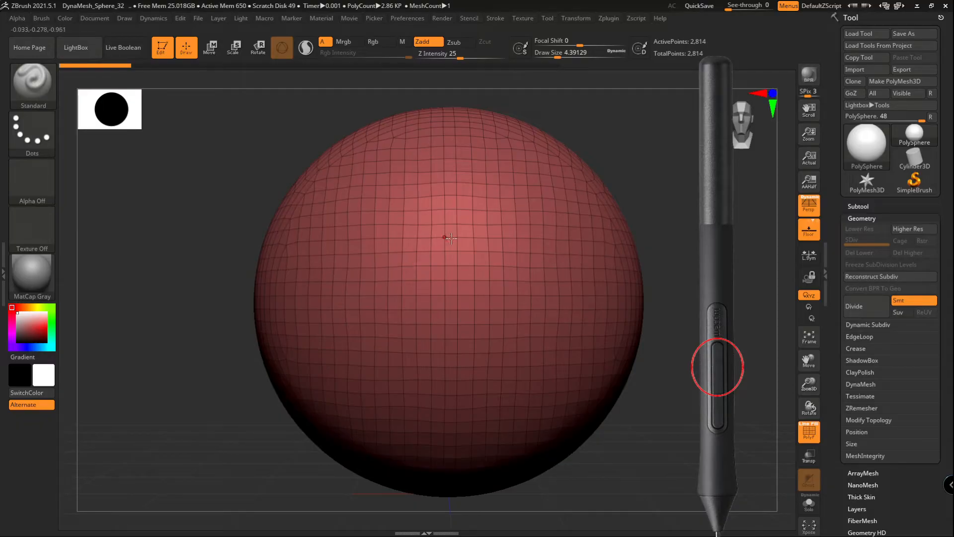
{"action": "right_click_drag", "start_coordinate": [471, 251], "coordinate": [449, 277]}
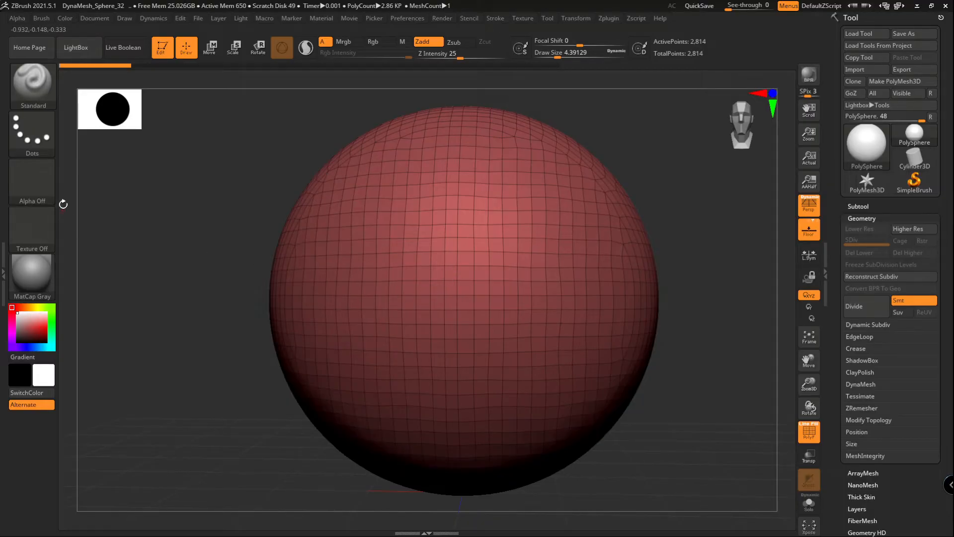
{"action": "left_click_drag", "start_coordinate": [126, 182], "coordinate": [108, 174]}
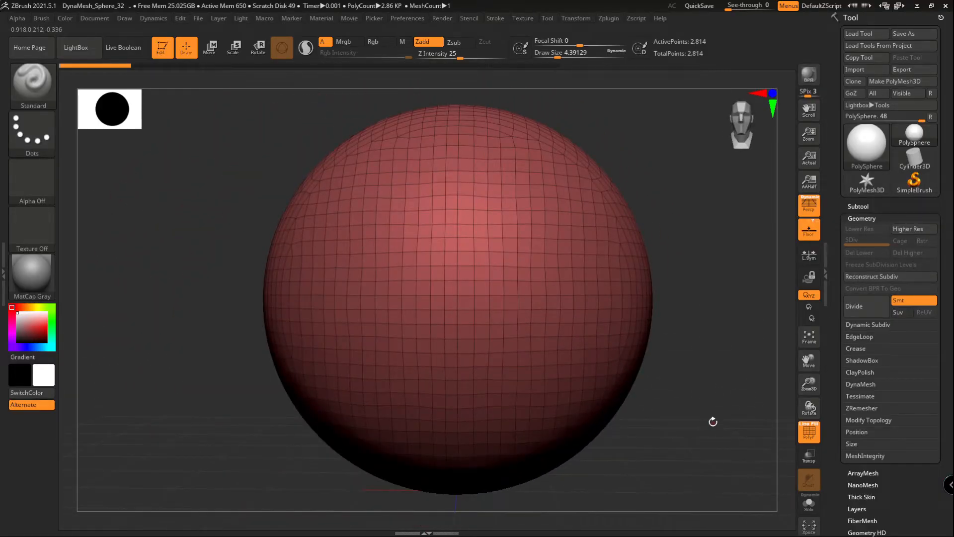
{"action": "mouse_move", "coordinate": [714, 421]}
{"action": "left_mouse_down"}
{"action": "mouse_move", "coordinate": [691, 411]}
{"action": "mouse_move", "coordinate": [711, 398]}
{"action": "mouse_move", "coordinate": [696, 425]}
{"action": "mouse_move", "coordinate": [727, 420]}
{"action": "left_mouse_up"}
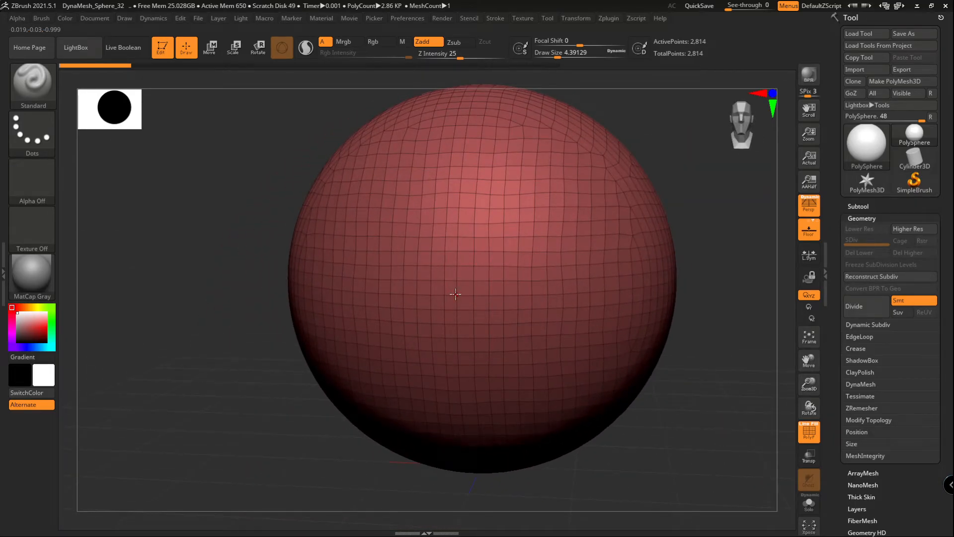
{"action": "mouse_move", "coordinate": [457, 295]}
{"action": "right_mouse_down"}
{"action": "mouse_move", "coordinate": [461, 289]}
{"action": "mouse_move", "coordinate": [441, 293]}
{"action": "mouse_move", "coordinate": [467, 300]}
{"action": "mouse_move", "coordinate": [440, 286]}
{"action": "mouse_move", "coordinate": [445, 300]}
{"action": "mouse_move", "coordinate": [473, 311]}
{"action": "mouse_move", "coordinate": [469, 286]}
{"action": "mouse_move", "coordinate": [441, 279]}
{"action": "mouse_move", "coordinate": [460, 315]}
{"action": "mouse_move", "coordinate": [445, 326]}
{"action": "mouse_move", "coordinate": [467, 271]}
{"action": "mouse_move", "coordinate": [434, 309]}
{"action": "mouse_move", "coordinate": [479, 277]}
{"action": "mouse_move", "coordinate": [446, 325]}
{"action": "mouse_move", "coordinate": [434, 277]}
{"action": "mouse_move", "coordinate": [486, 298]}
{"action": "mouse_move", "coordinate": [454, 306]}
{"action": "mouse_move", "coordinate": [474, 297]}
{"action": "right_mouse_up"}
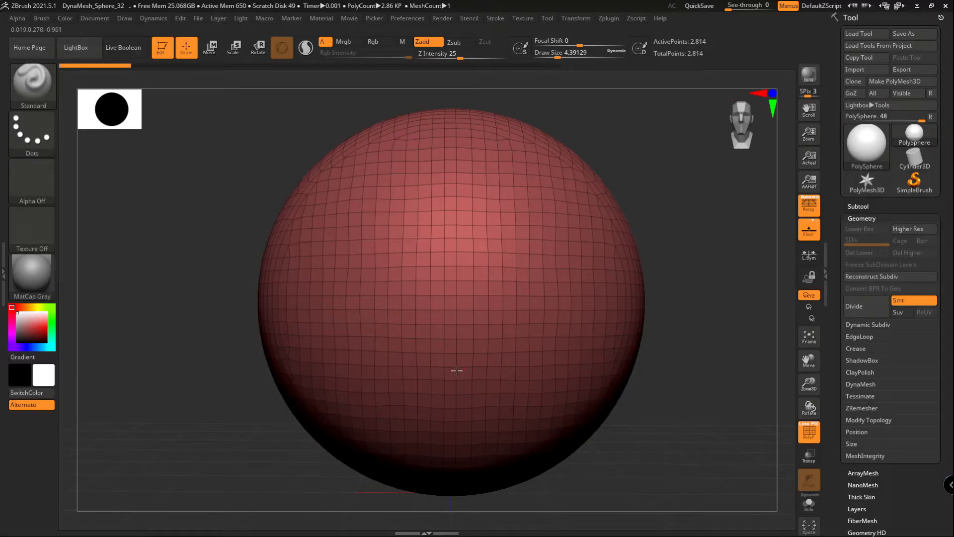
Shift the sphere off-centre, frame it back in the canvas and rotate around it.
{"action": "right_click_drag", "start_coordinate": [420, 324], "coordinate": [497, 302], "text": "alt"}
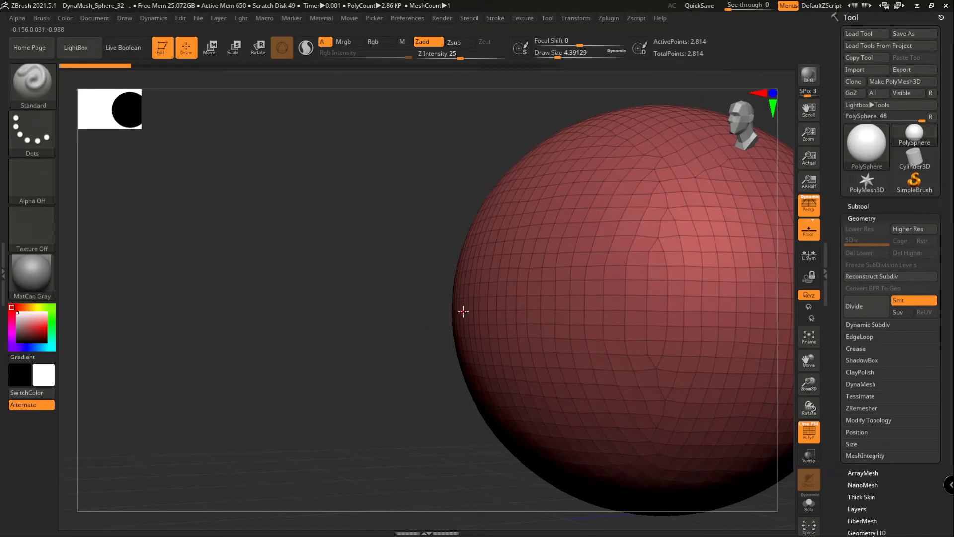
{"action": "key", "text": "f"}
{"action": "right_click_drag", "start_coordinate": [471, 269], "coordinate": [736, 130]}
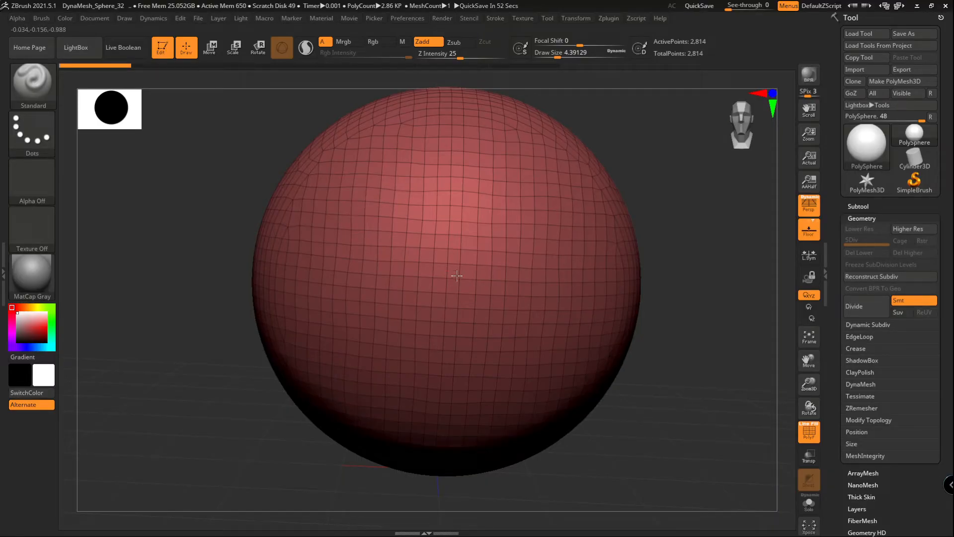
{"action": "right_click_drag", "start_coordinate": [460, 299], "coordinate": [494, 319], "text": "alt"}
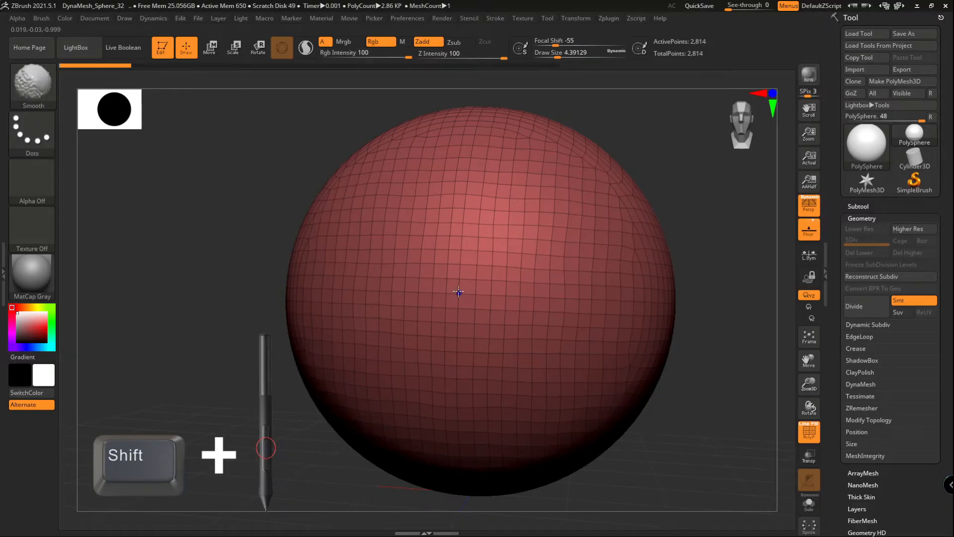
Snap the rotated view of the sphere to the straight front, side and bottom orientations.
{"action": "right_click_drag", "start_coordinate": [457, 291], "coordinate": [515, 254]}
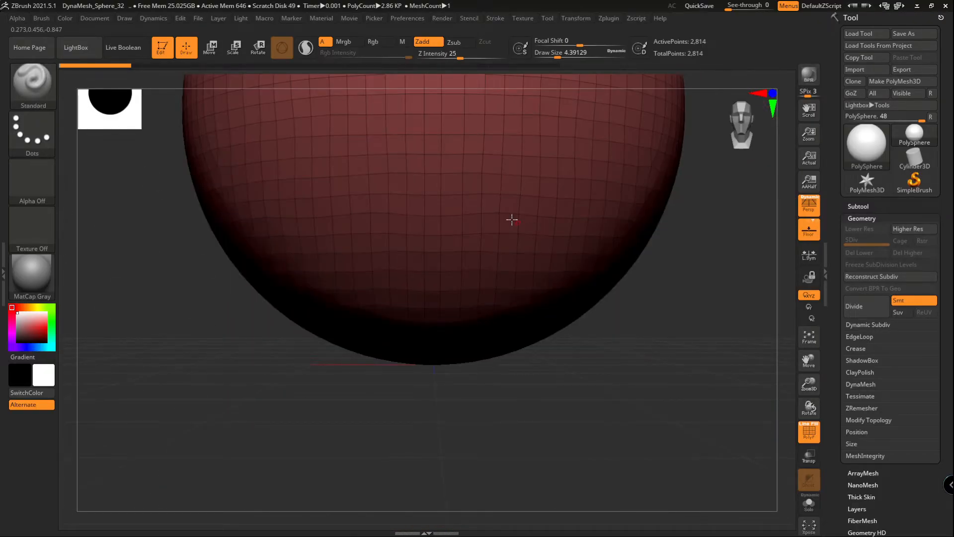
{"action": "right_click_drag", "start_coordinate": [512, 220], "coordinate": [471, 295], "text": "alt"}
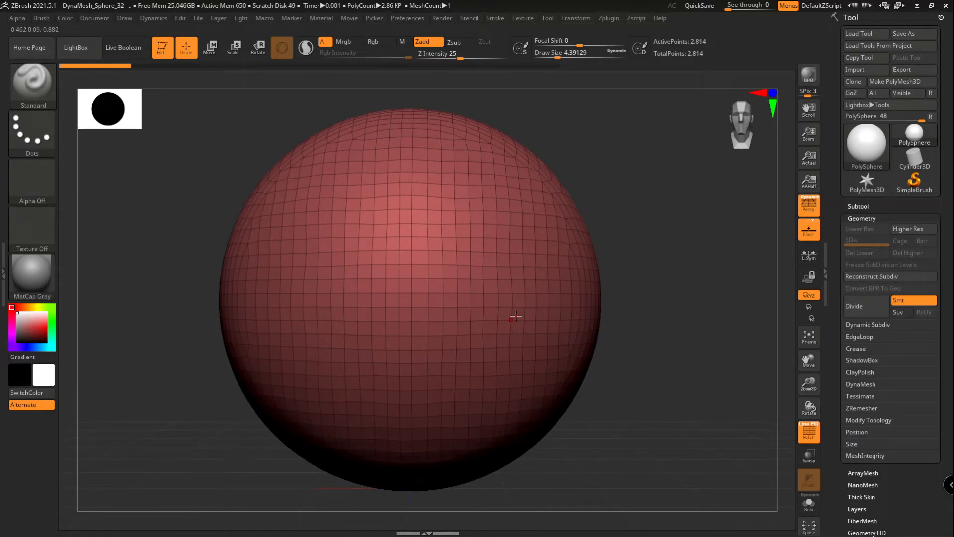
{"action": "right_click_drag", "start_coordinate": [471, 330], "coordinate": [493, 334], "text": "alt"}
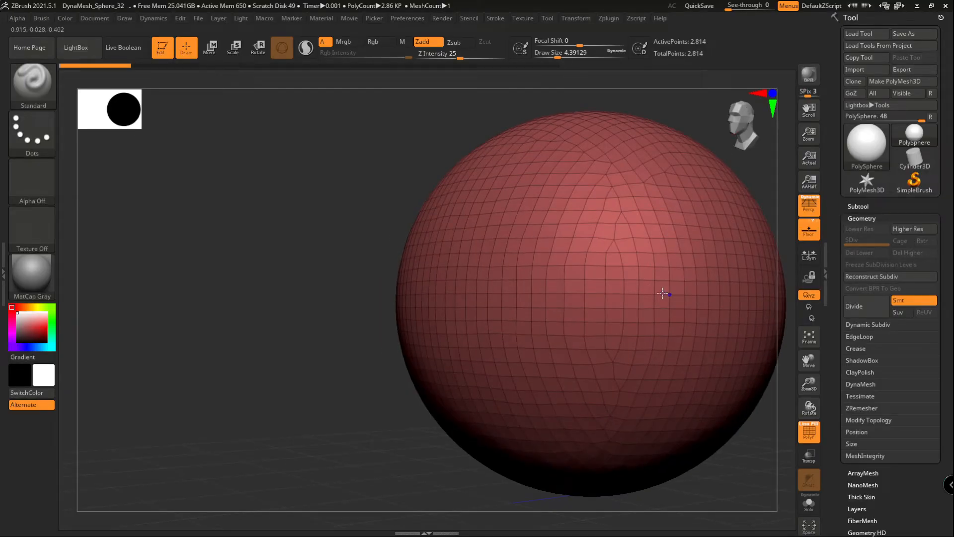
{"action": "key", "text": "shift"}
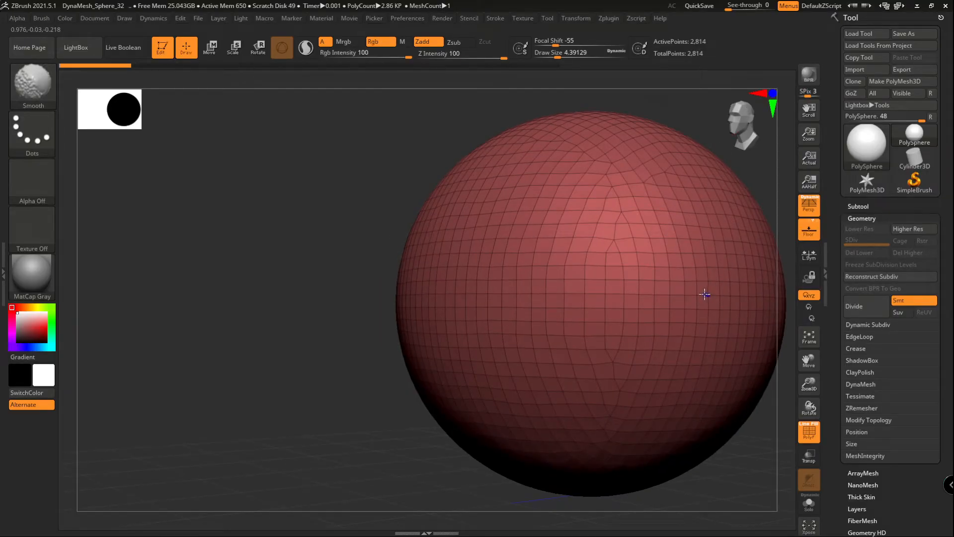
{"action": "right_click", "coordinate": [706, 296], "text": "shift"}
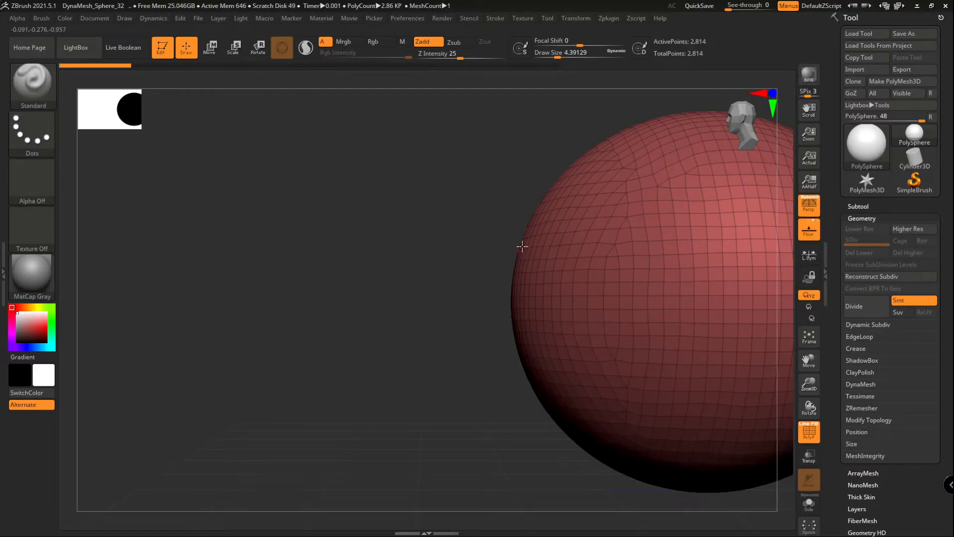
{"action": "right_click_drag", "start_coordinate": [531, 225], "coordinate": [640, 285]}
{"action": "key", "text": "shift"}
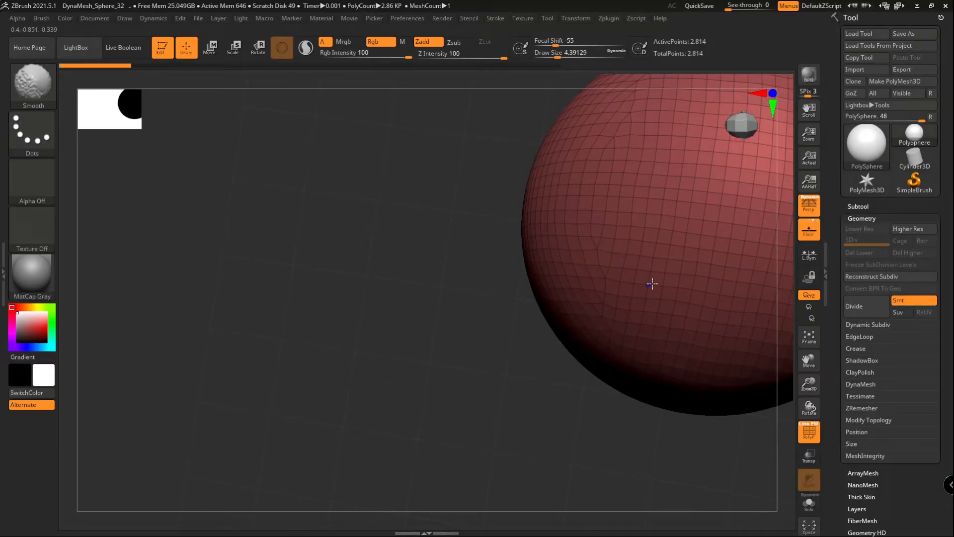
{"action": "right_click_drag", "start_coordinate": [703, 215], "coordinate": [694, 218], "text": "shift"}
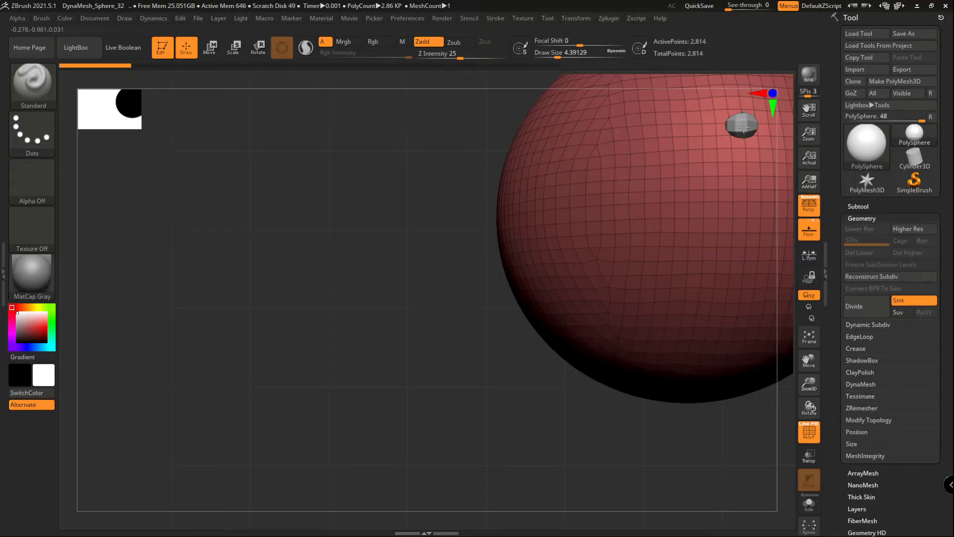
Frame the sphere in the canvas and turn the view from the bottom to its side for a closer look.
{"action": "key", "text": "f"}
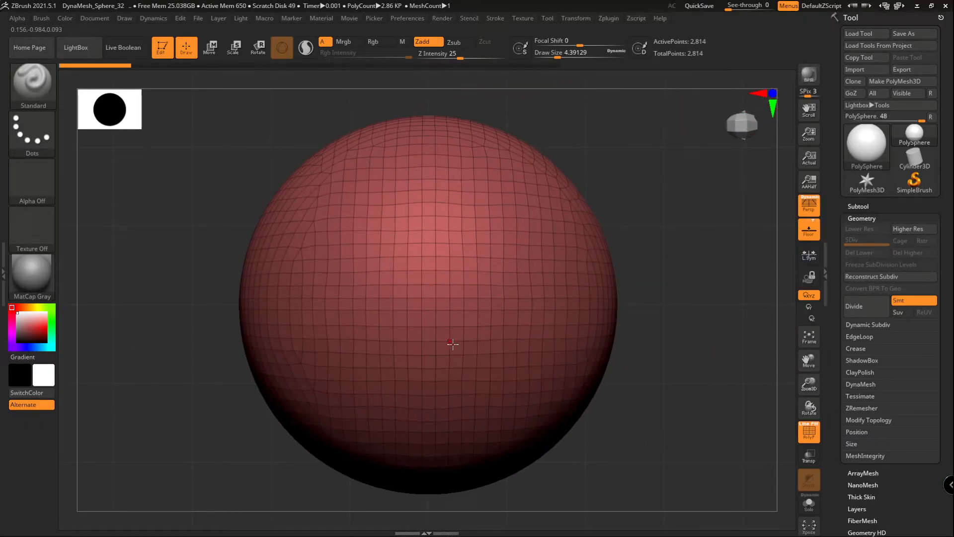
{"action": "mouse_move", "coordinate": [449, 338]}
{"action": "right_mouse_down"}
{"action": "mouse_move", "coordinate": [425, 241]}
{"action": "mouse_move", "coordinate": [456, 290]}
{"action": "right_mouse_up"}
{"action": "right_click_drag", "start_coordinate": [423, 492], "coordinate": [420, 292], "text": "alt"}
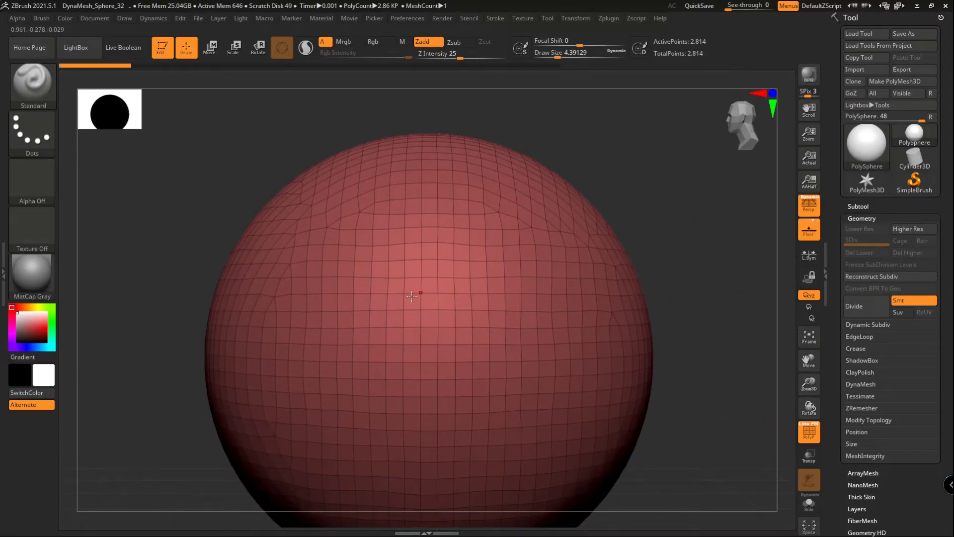
Turn the view from the sphere's side to its front, pan the sphere to the canvas centre and zoom on it.
{"action": "right_click_drag", "start_coordinate": [328, 298], "coordinate": [422, 307]}
{"action": "right_click_drag", "start_coordinate": [282, 338], "coordinate": [433, 271], "text": "alt"}
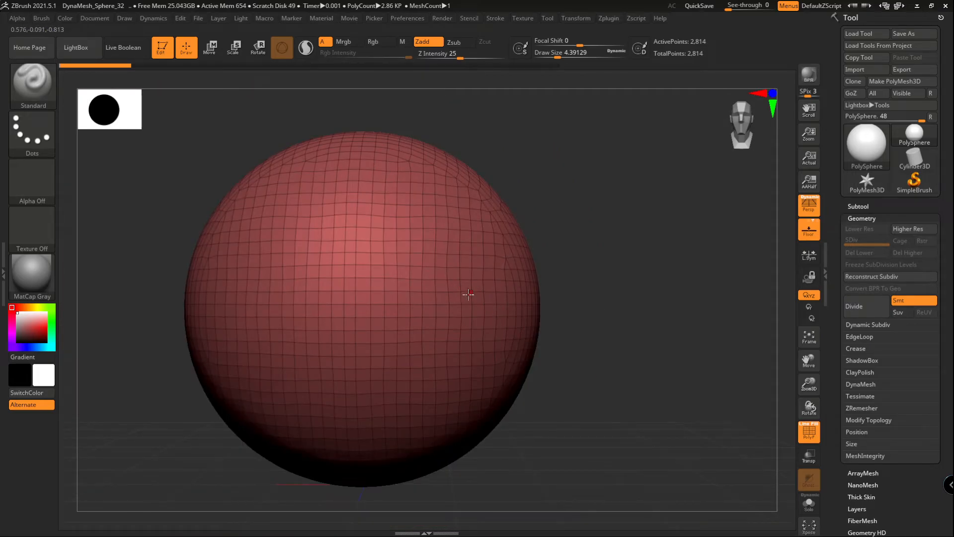
{"action": "right_click_drag", "start_coordinate": [437, 285], "coordinate": [474, 268], "text": "alt"}
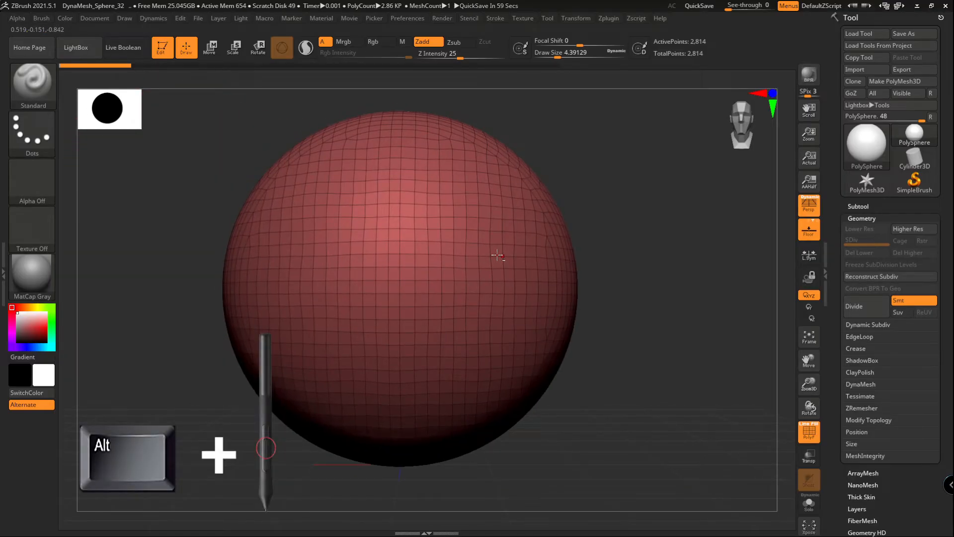
{"action": "mouse_move", "coordinate": [452, 292]}
{"action": "right_mouse_down", "text": "alt"}
{"action": "mouse_move", "coordinate": [579, 264]}
{"action": "mouse_move", "coordinate": [332, 220]}
{"action": "mouse_move", "coordinate": [523, 371]}
{"action": "mouse_move", "coordinate": [460, 191]}
{"action": "mouse_move", "coordinate": [341, 347]}
{"action": "mouse_move", "coordinate": [564, 287]}
{"action": "mouse_move", "coordinate": [404, 237]}
{"action": "mouse_move", "coordinate": [454, 263]}
{"action": "mouse_move", "coordinate": [444, 278]}
{"action": "right_mouse_up", "text": "alt"}
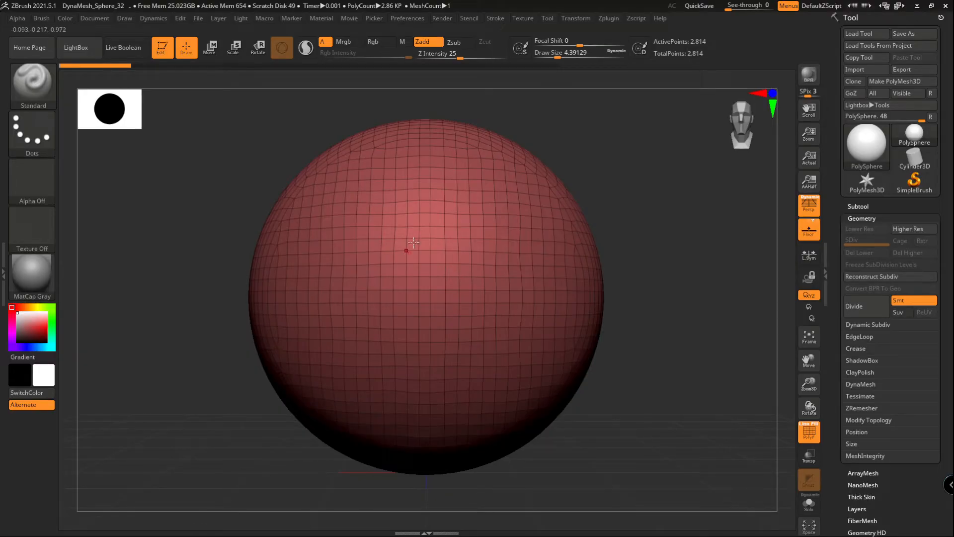
{"action": "key", "text": "ctrl"}
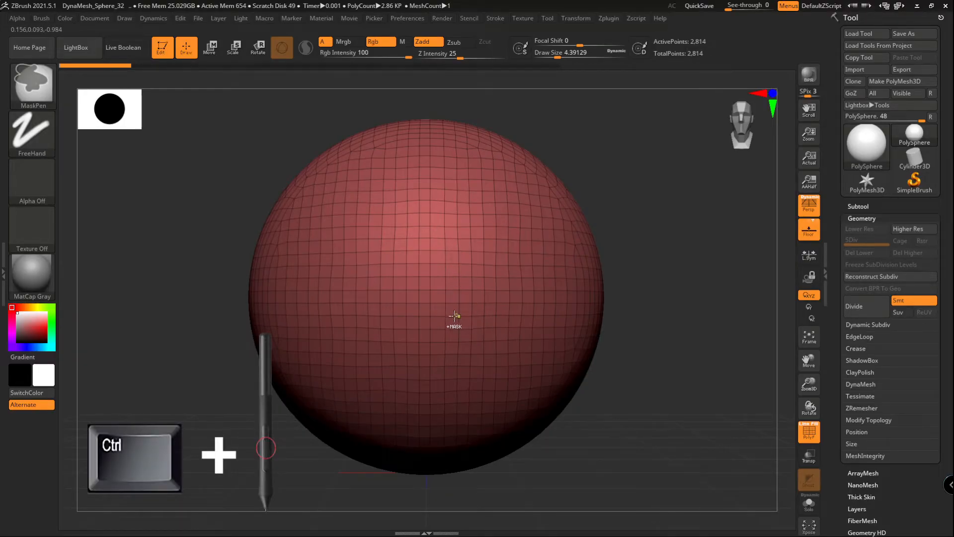
{"action": "mouse_move", "coordinate": [458, 343]}
{"action": "right_mouse_down", "text": "ctrl"}
{"action": "mouse_move", "coordinate": [428, 263]}
{"action": "mouse_move", "coordinate": [424, 364]}
{"action": "mouse_move", "coordinate": [473, 360]}
{"action": "mouse_move", "coordinate": [457, 239]}
{"action": "mouse_move", "coordinate": [450, 320]}
{"action": "mouse_move", "coordinate": [468, 324]}
{"action": "mouse_move", "coordinate": [502, 78]}
{"action": "mouse_move", "coordinate": [488, 82]}
{"action": "mouse_move", "coordinate": [477, 107]}
{"action": "mouse_move", "coordinate": [454, 275]}
{"action": "mouse_move", "coordinate": [405, 453]}
{"action": "mouse_move", "coordinate": [409, 383]}
{"action": "mouse_move", "coordinate": [417, 387]}
{"action": "right_mouse_up", "text": "ctrl"}
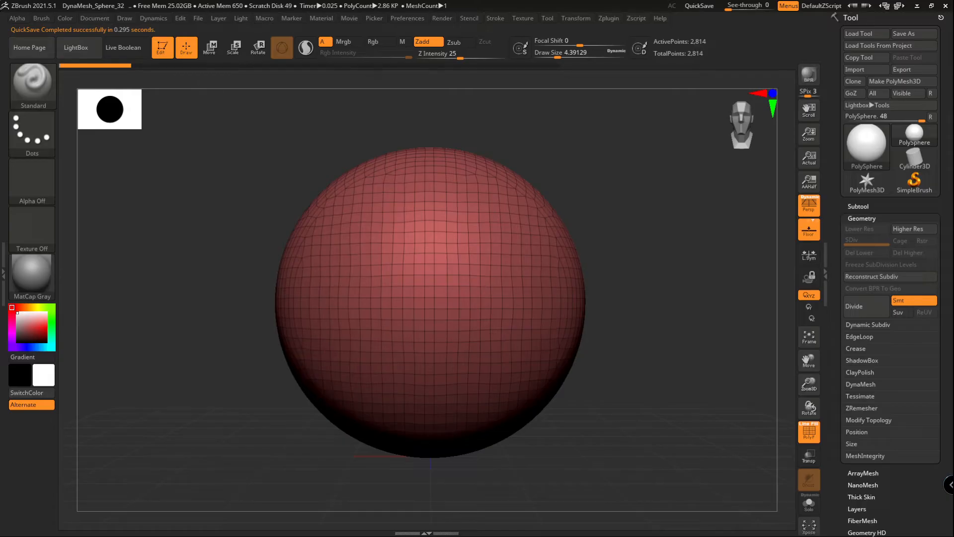
Practise combining panning, zooming and rotating around the sphere, and end with a front view of the whole sphere.
{"action": "right_click_drag", "start_coordinate": [429, 306], "coordinate": [502, 304], "text": "alt"}
{"action": "mouse_move", "coordinate": [528, 335]}
{"action": "right_mouse_down", "text": "ctrl"}
{"action": "mouse_move", "coordinate": [502, 247]}
{"action": "mouse_move", "coordinate": [515, 441]}
{"action": "mouse_move", "coordinate": [518, 432]}
{"action": "right_mouse_up", "text": "ctrl"}
{"action": "key", "text": "shift"}
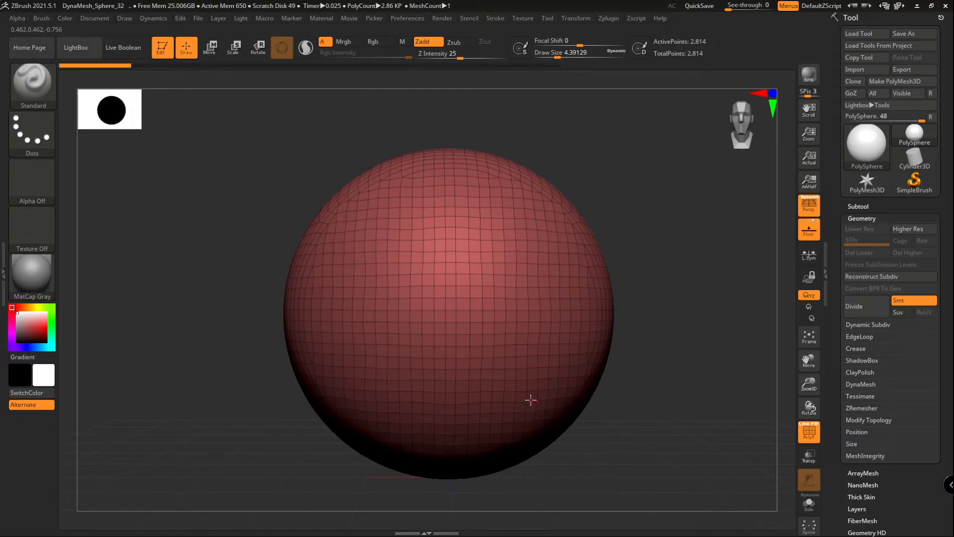
{"action": "mouse_move", "coordinate": [472, 321]}
{"action": "right_mouse_down"}
{"action": "mouse_move", "coordinate": [562, 320]}
{"action": "mouse_move", "coordinate": [549, 390]}
{"action": "mouse_move", "coordinate": [545, 228]}
{"action": "mouse_move", "coordinate": [549, 368]}
{"action": "mouse_move", "coordinate": [507, 245]}
{"action": "mouse_move", "coordinate": [396, 269]}
{"action": "mouse_move", "coordinate": [445, 245]}
{"action": "right_mouse_up"}
{"action": "right_click_drag", "start_coordinate": [333, 382], "coordinate": [464, 246], "text": "alt"}
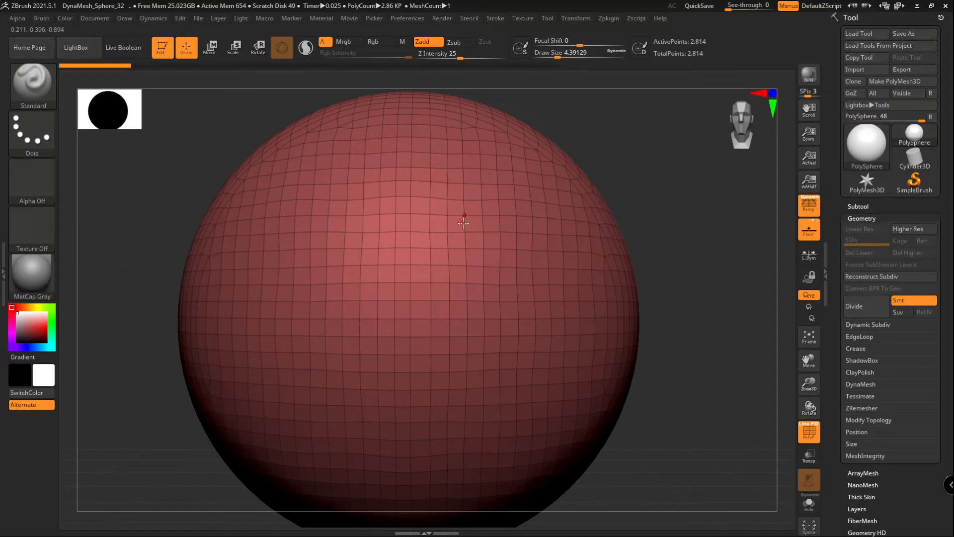
{"action": "right_click_drag", "start_coordinate": [464, 264], "coordinate": [709, 322]}
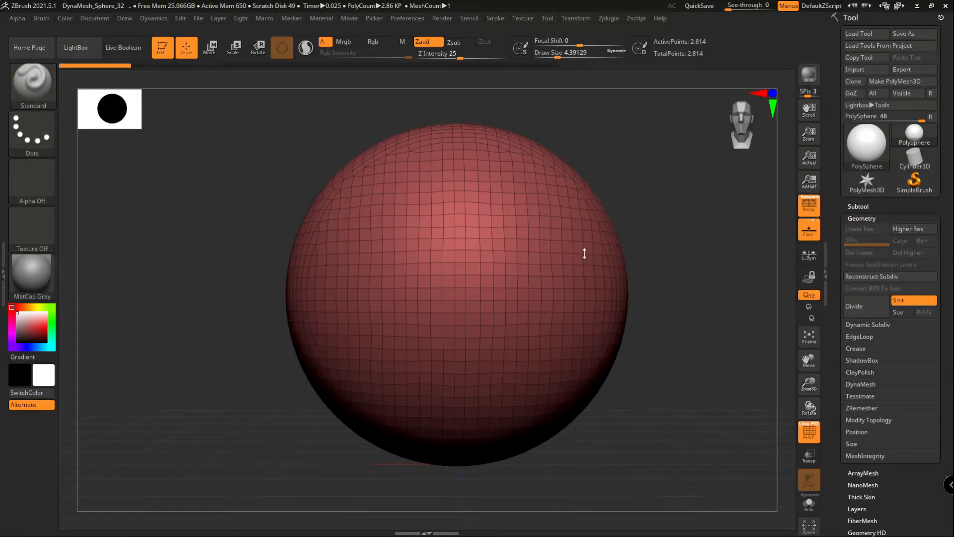
Move the sphere away from the floor grid's centre and rotate it with the Move gizmo.
{"action": "key", "text": "w"}
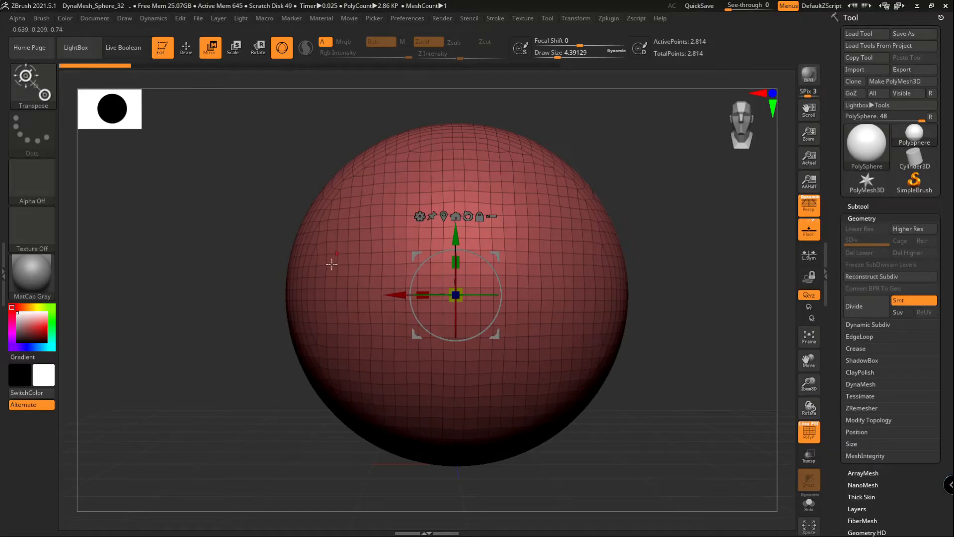
{"action": "left_click_drag", "start_coordinate": [398, 295], "coordinate": [368, 314]}
{"action": "mouse_move", "coordinate": [425, 236]}
{"action": "left_mouse_down"}
{"action": "mouse_move", "coordinate": [425, 129]}
{"action": "mouse_move", "coordinate": [425, 232]}
{"action": "left_mouse_up"}
{"action": "left_click_drag", "start_coordinate": [444, 291], "coordinate": [400, 314]}
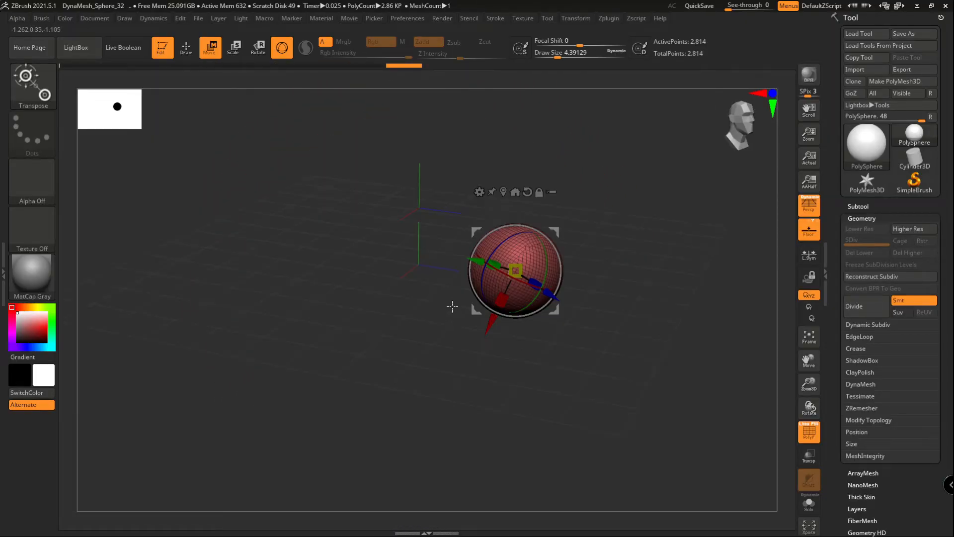
Hide the floor grid and show it again.
{"action": "left_click_drag", "start_coordinate": [451, 306], "coordinate": [473, 339], "text": "alt"}
{"action": "right_click_drag", "start_coordinate": [448, 312], "coordinate": [375, 303], "text": "alt"}
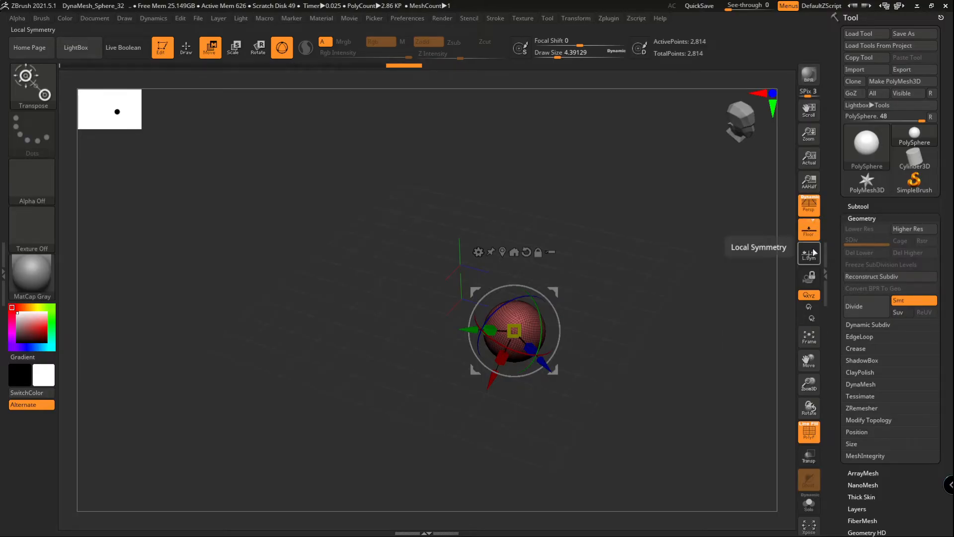
{"action": "left_click", "coordinate": [809, 230]}
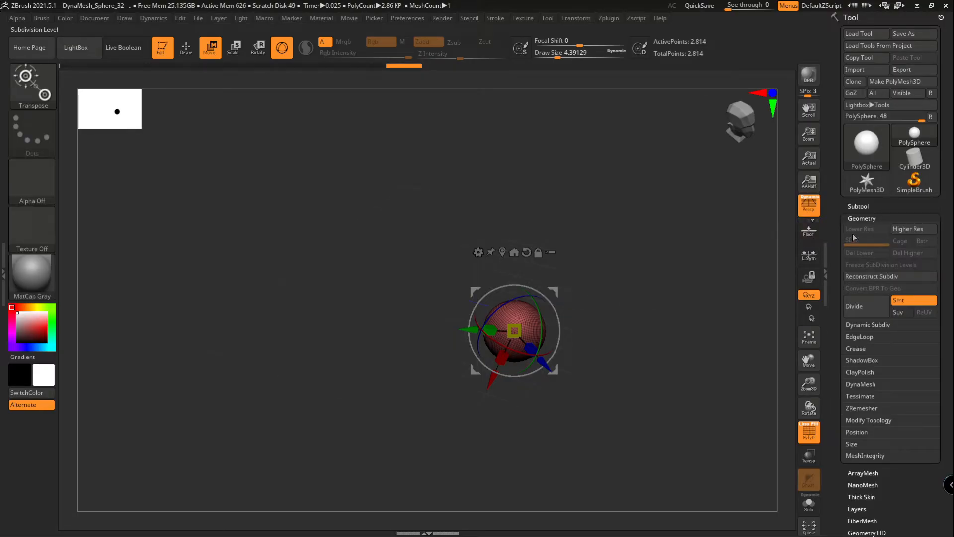
{"action": "left_click", "coordinate": [812, 233]}
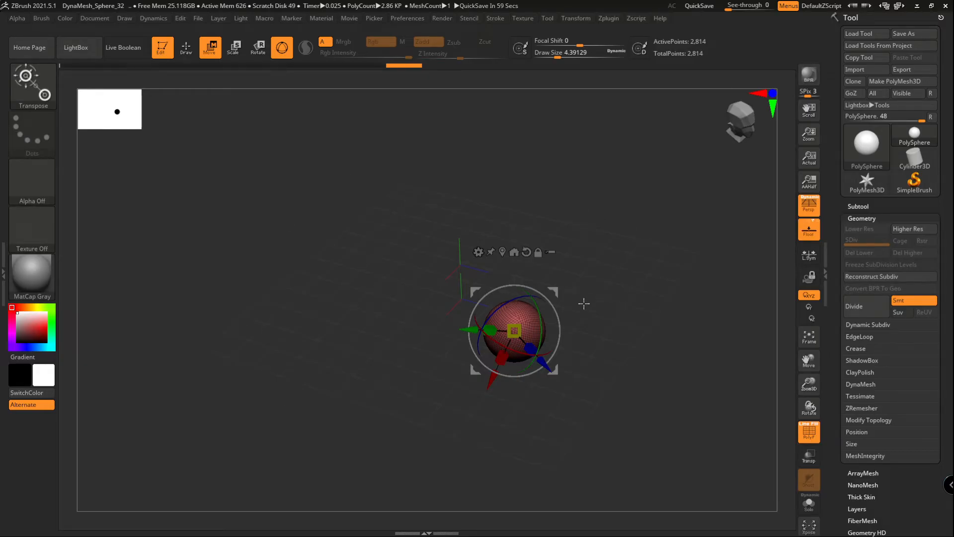
Shift the sphere farther from the floor grid's centre and check its offset from the origin axes.
{"action": "right_click_drag", "start_coordinate": [583, 302], "coordinate": [494, 300], "text": "ctrl"}
{"action": "left_click_drag", "start_coordinate": [536, 261], "coordinate": [704, 169]}
{"action": "right_click_drag", "start_coordinate": [459, 338], "coordinate": [529, 275], "text": "ctrl"}
{"action": "right_click_drag", "start_coordinate": [529, 276], "coordinate": [456, 349], "text": "alt"}
{"action": "right_click_drag", "start_coordinate": [456, 349], "coordinate": [506, 353], "text": "ctrl"}
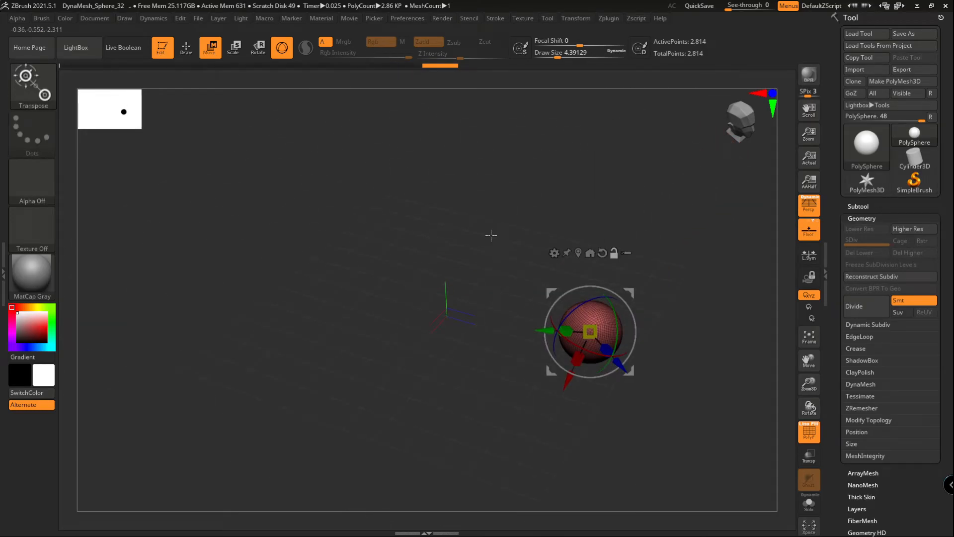
{"action": "right_click_drag", "start_coordinate": [491, 236], "coordinate": [479, 239]}
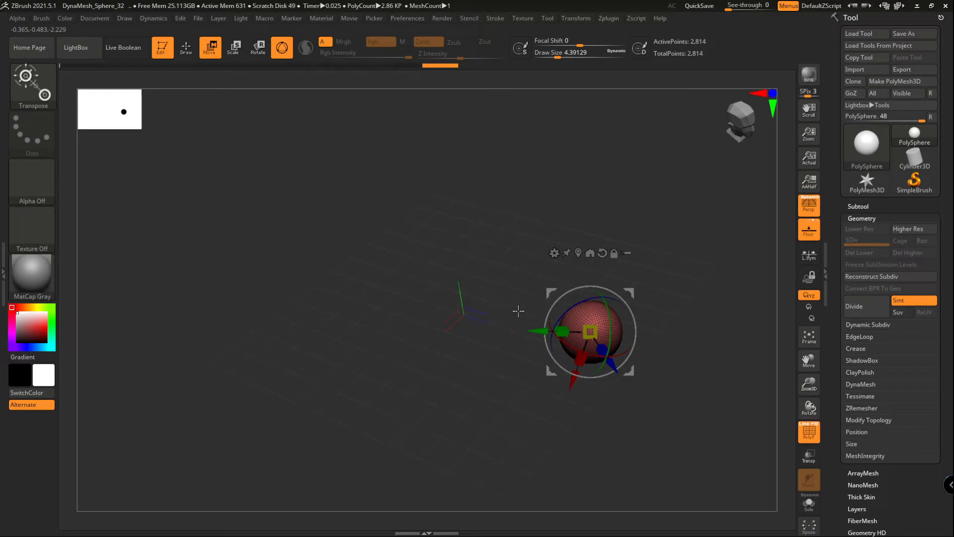
Expand the Position settings under Geometry and move the sphere to the opposite side of the origin.
{"action": "left_click", "coordinate": [867, 219]}
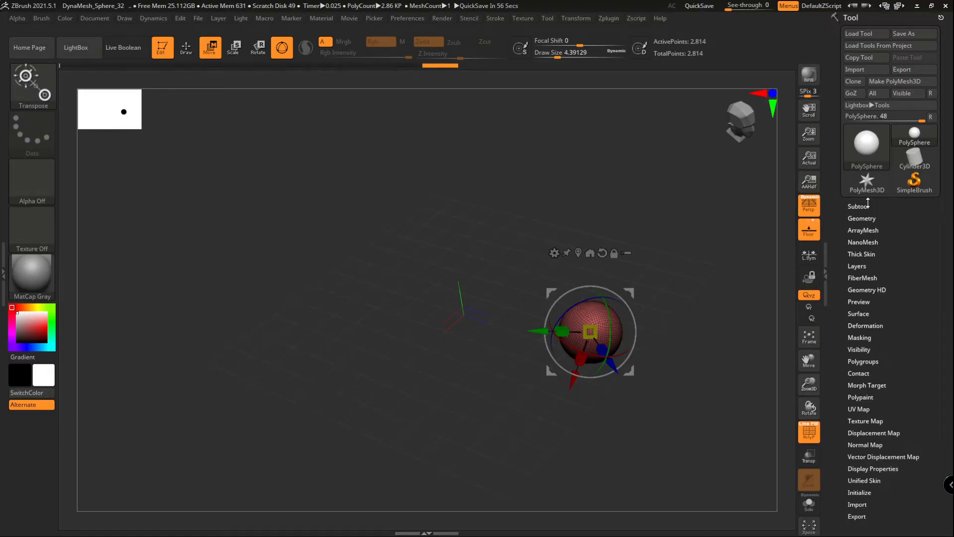
{"action": "left_click", "coordinate": [873, 217]}
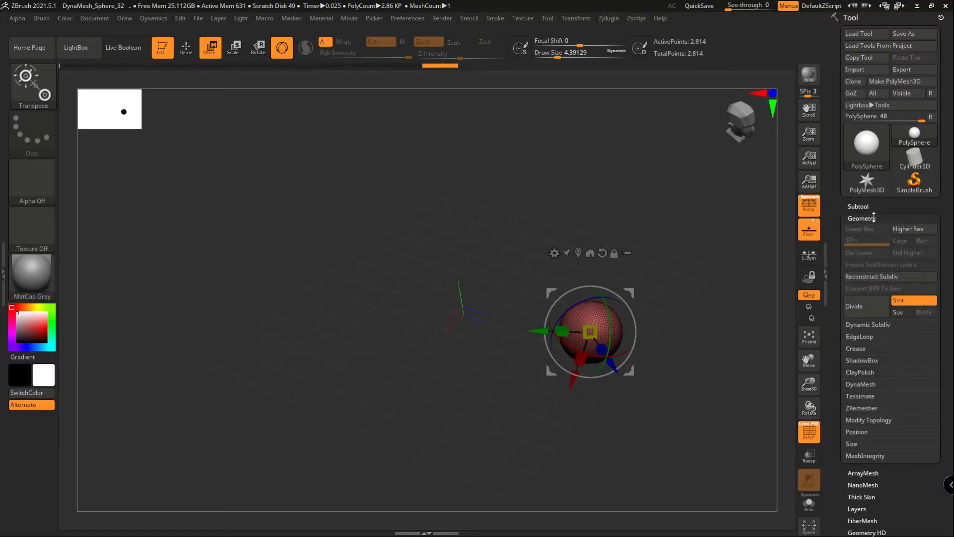
{"action": "left_click", "coordinate": [866, 433]}
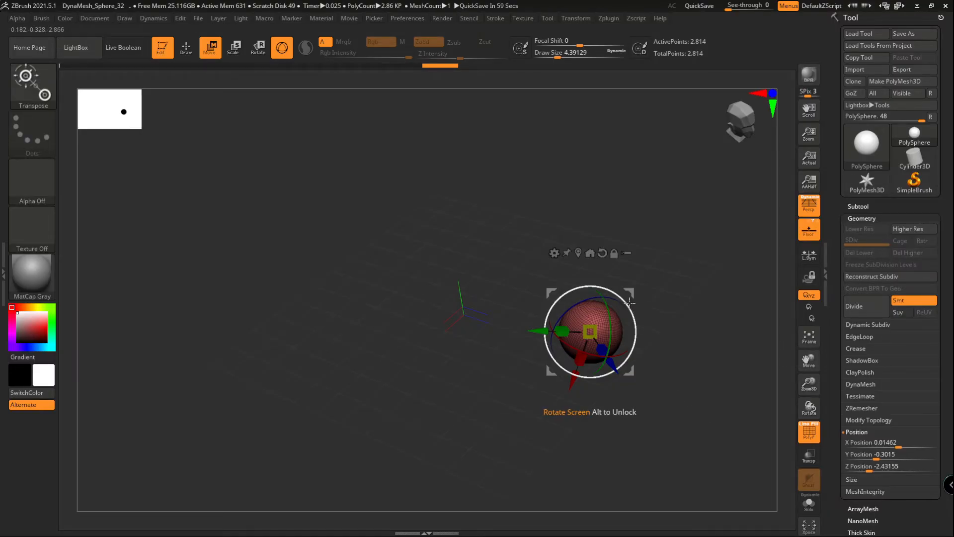
{"action": "left_click_drag", "start_coordinate": [631, 294], "coordinate": [355, 241]}
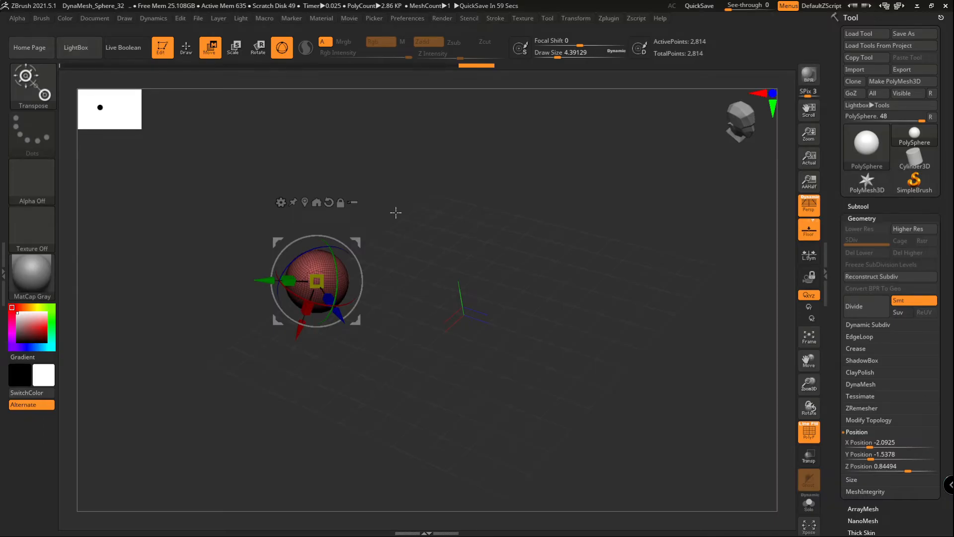
Set the sphere's X, Y and Z Position to 0 and frame it in the canvas.
{"action": "left_click", "coordinate": [874, 441]}
{"action": "type", "text": "0"}
{"action": "key", "text": "Tab"}
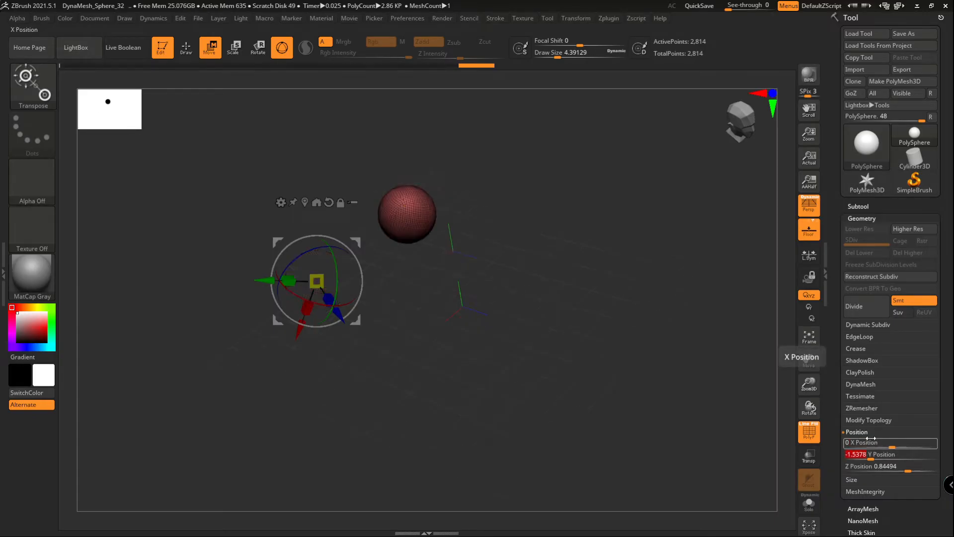
{"action": "type", "text": "0"}
{"action": "key", "text": "Tab"}
{"action": "type", "text": "0"}
{"action": "key", "text": "Return"}
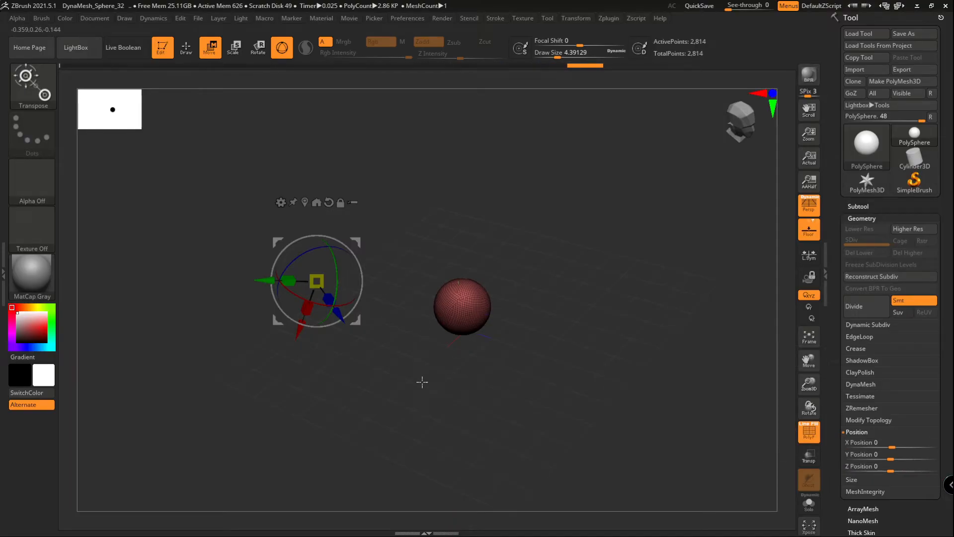
{"action": "key", "text": "f"}
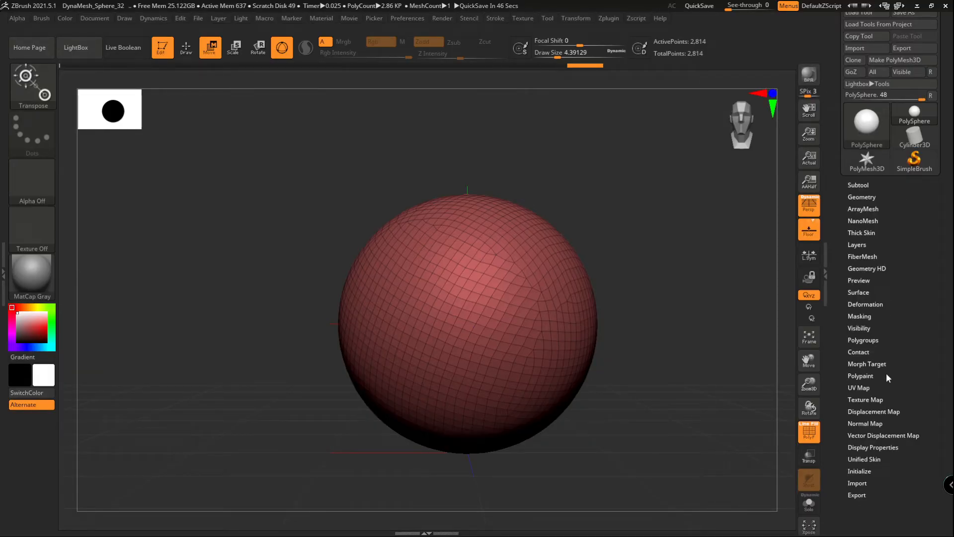
Expand the Subtool settings and examine the PolySphere entry and its options in the list.
{"action": "left_click", "coordinate": [867, 185]}
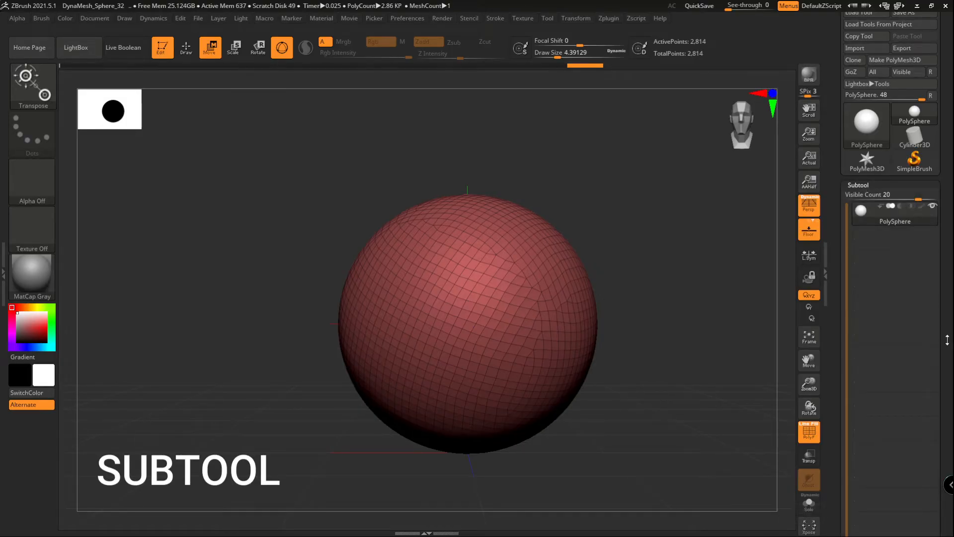
{"action": "mouse_move", "coordinate": [948, 339]}
{"action": "left_mouse_down"}
{"action": "mouse_move", "coordinate": [945, 230]}
{"action": "mouse_move", "coordinate": [949, 320]}
{"action": "left_mouse_up"}
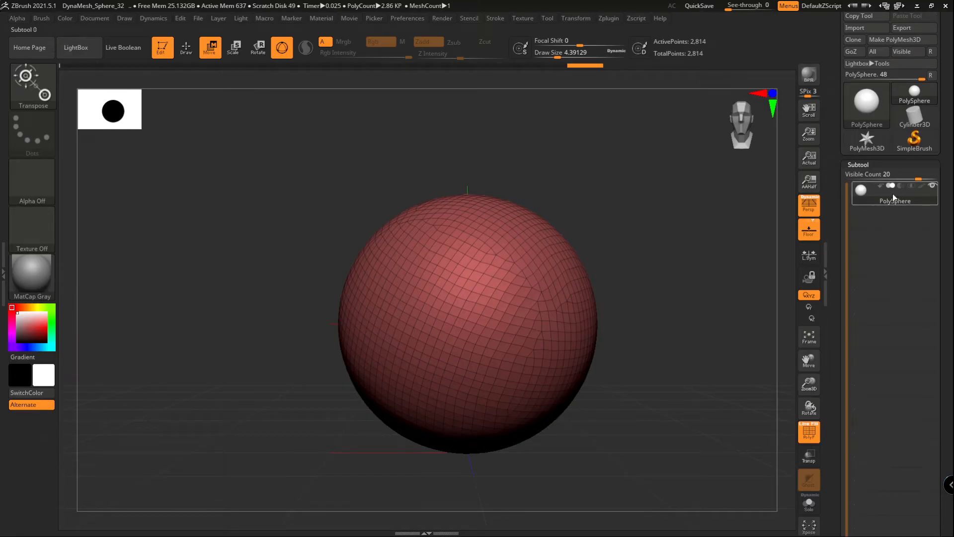
{"action": "mouse_move", "coordinate": [881, 187]}
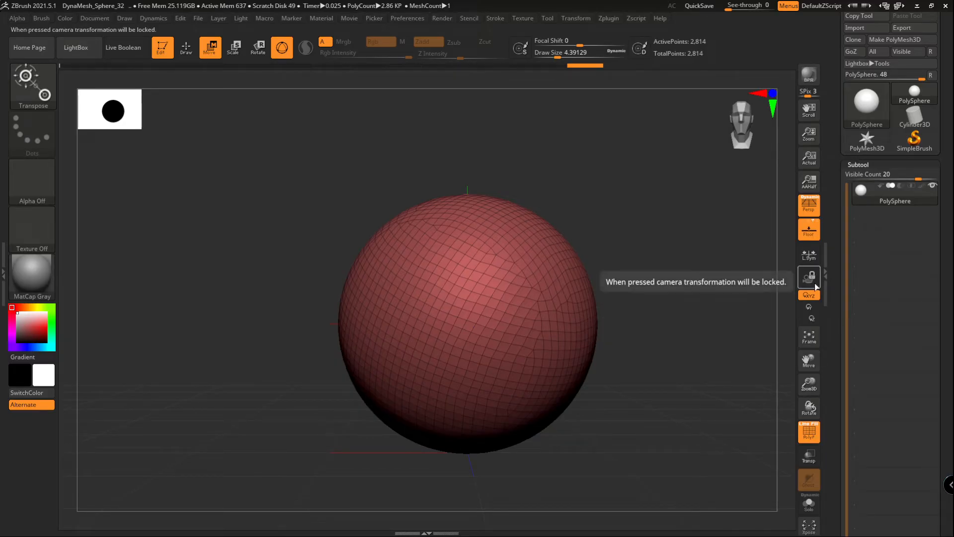
{"action": "mouse_move", "coordinate": [893, 198]}
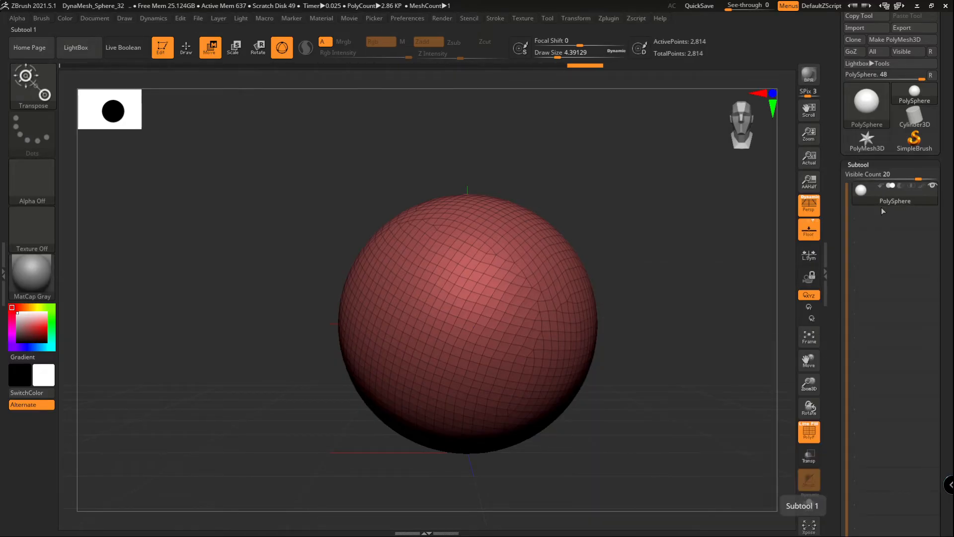
{"action": "mouse_move", "coordinate": [931, 190]}
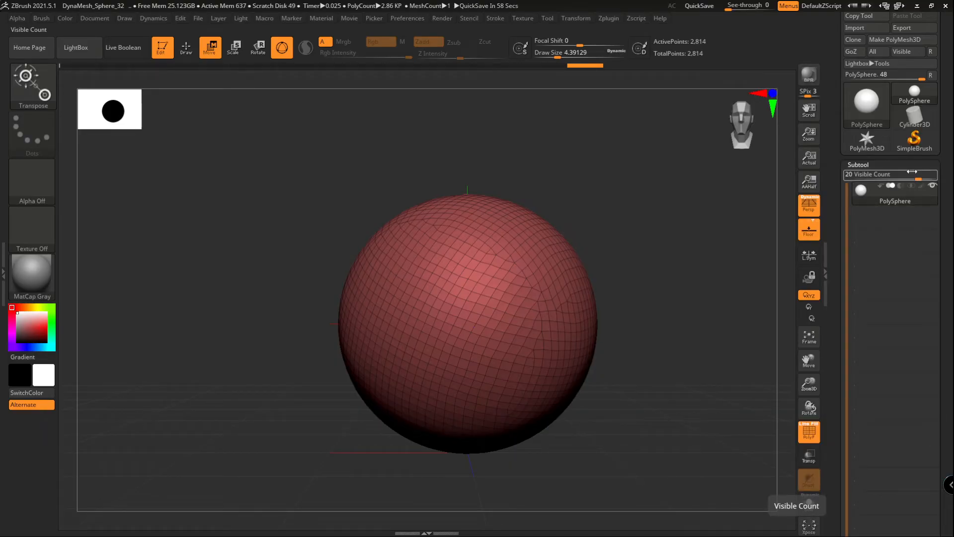
Duplicate the PolySphere subtool.
{"action": "scroll", "coordinate": [947, 388], "scroll_direction": "down", "scroll_amount": 1}
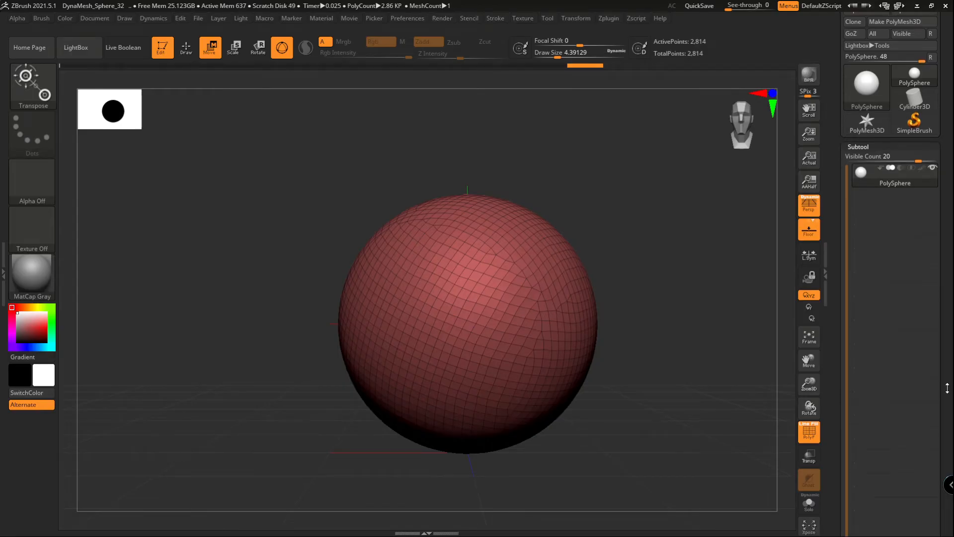
{"action": "scroll", "coordinate": [947, 368], "scroll_direction": "down", "scroll_amount": 1}
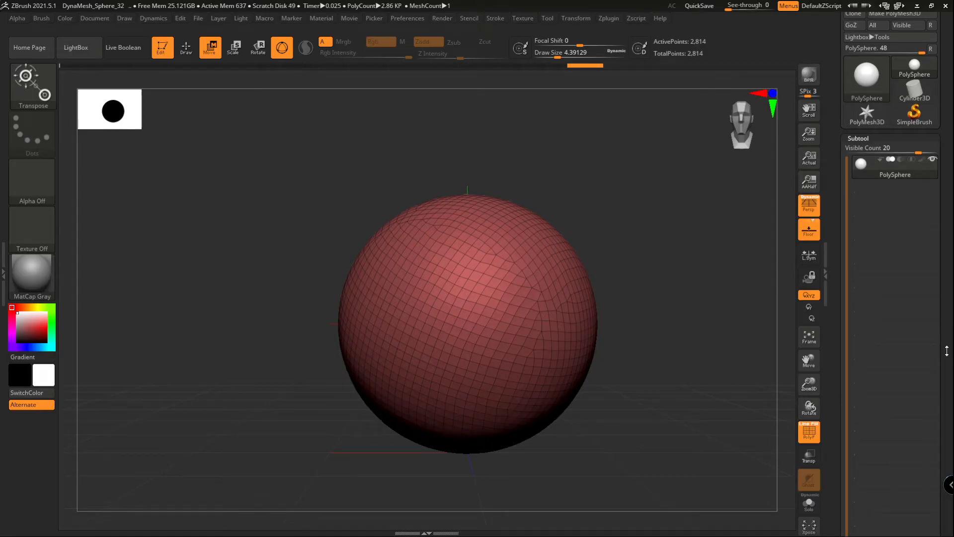
{"action": "left_click_drag", "start_coordinate": [948, 377], "coordinate": [944, 251]}
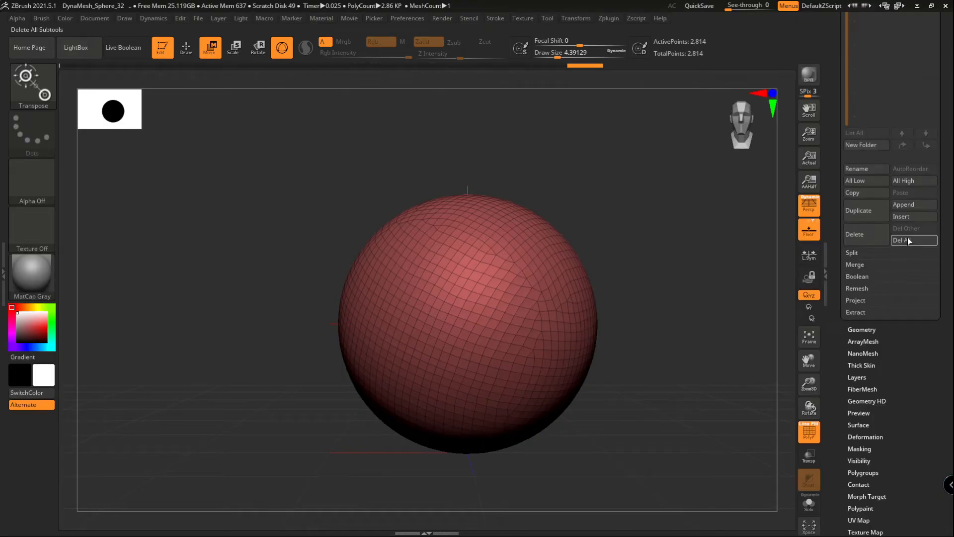
{"action": "left_click_drag", "start_coordinate": [932, 401], "coordinate": [920, 454]}
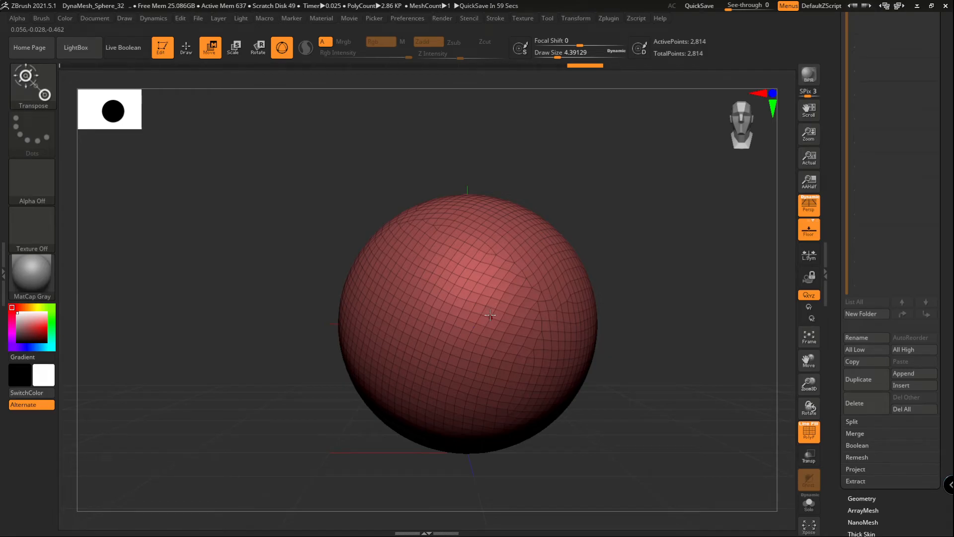
{"action": "left_click", "coordinate": [857, 388]}
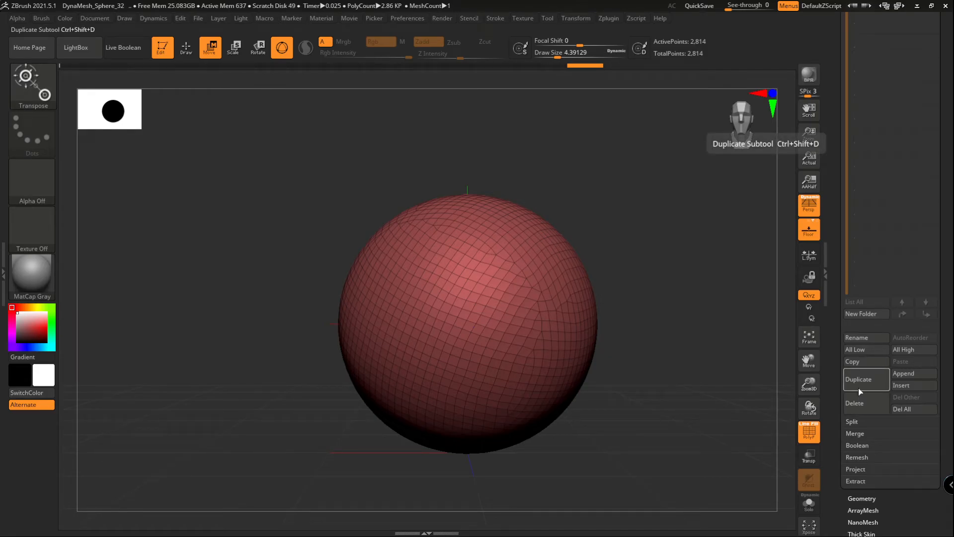
Reduce the subtool list's Visible Count to 4 and bring the sphere closer in the canvas.
{"action": "left_click_drag", "start_coordinate": [946, 247], "coordinate": [942, 354]}
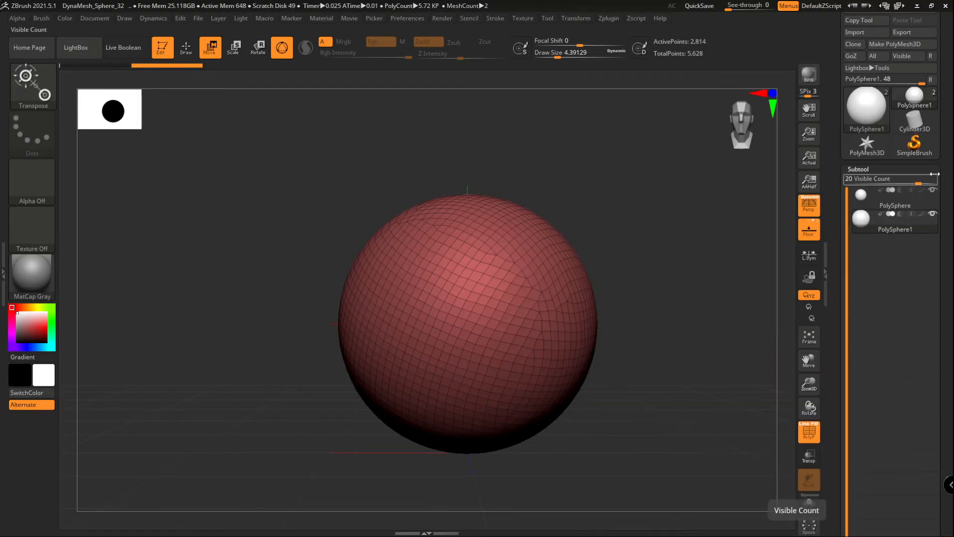
{"action": "left_click_drag", "start_coordinate": [918, 183], "coordinate": [855, 193]}
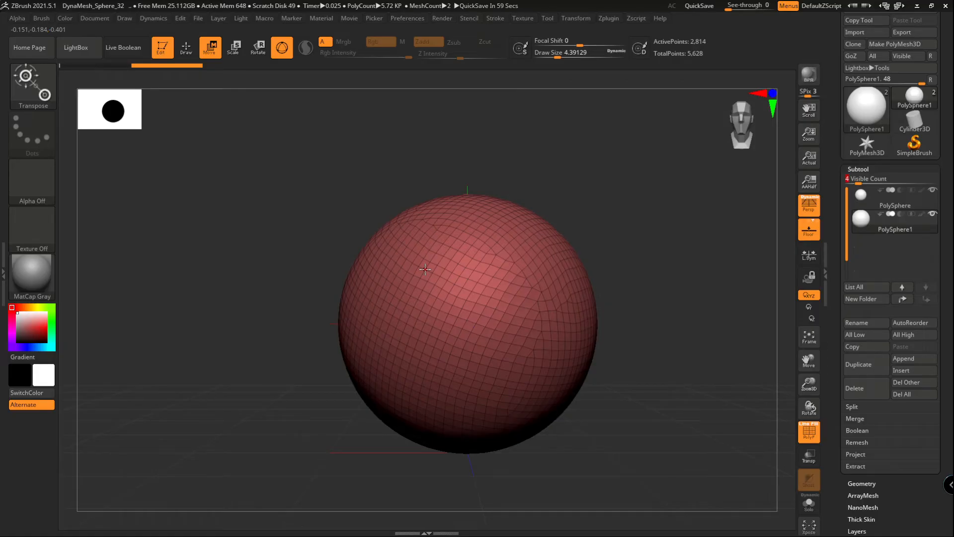
{"action": "right_click_drag", "start_coordinate": [425, 270], "coordinate": [522, 359], "text": "ctrl"}
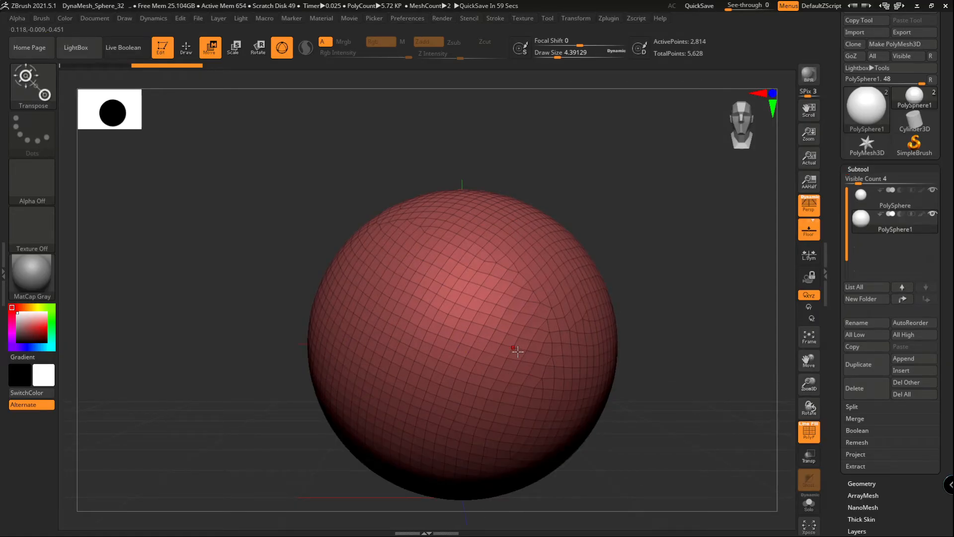
Center the transform gizmo on the duplicated PolySphere1 and straighten the gizmo's orientation.
{"action": "right_click_drag", "start_coordinate": [449, 343], "coordinate": [416, 294], "text": "ctrl"}
{"action": "right_click_drag", "start_coordinate": [416, 294], "coordinate": [477, 343], "text": "alt"}
{"action": "right_click_drag", "start_coordinate": [294, 256], "coordinate": [270, 229], "text": "alt"}
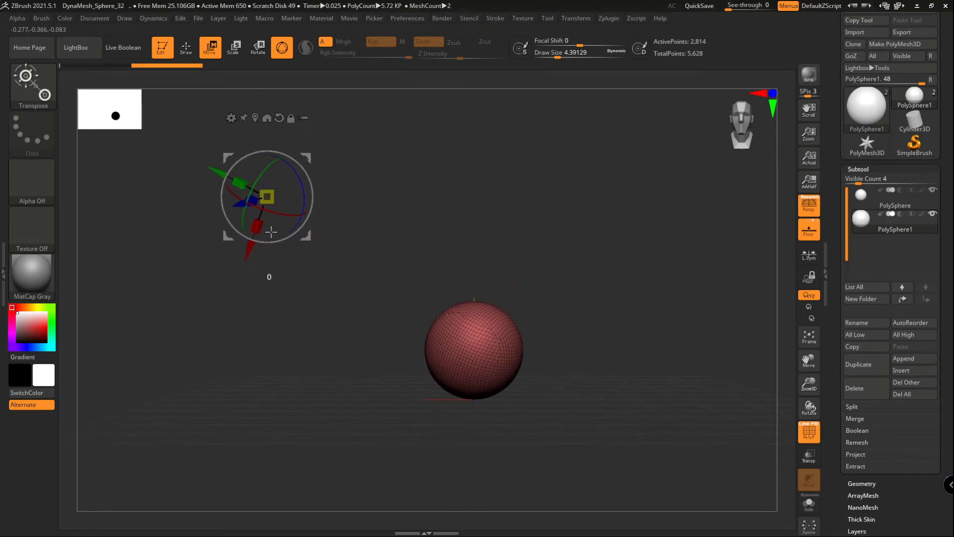
{"action": "right_click_drag", "start_coordinate": [312, 186], "coordinate": [296, 215], "text": "alt"}
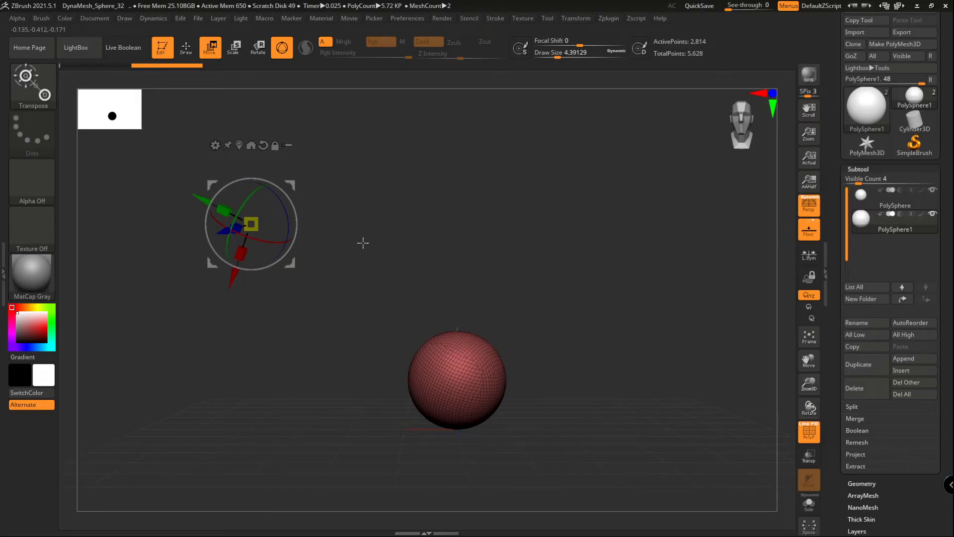
{"action": "left_click_drag", "start_coordinate": [291, 186], "coordinate": [420, 111]}
{"action": "key", "text": "ctrl+z"}
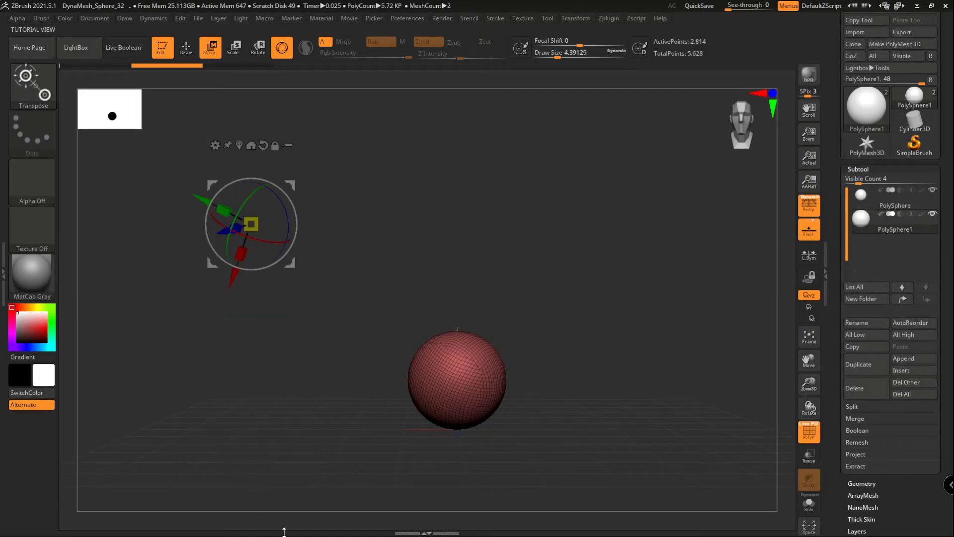
{"action": "left_click", "coordinate": [239, 144]}
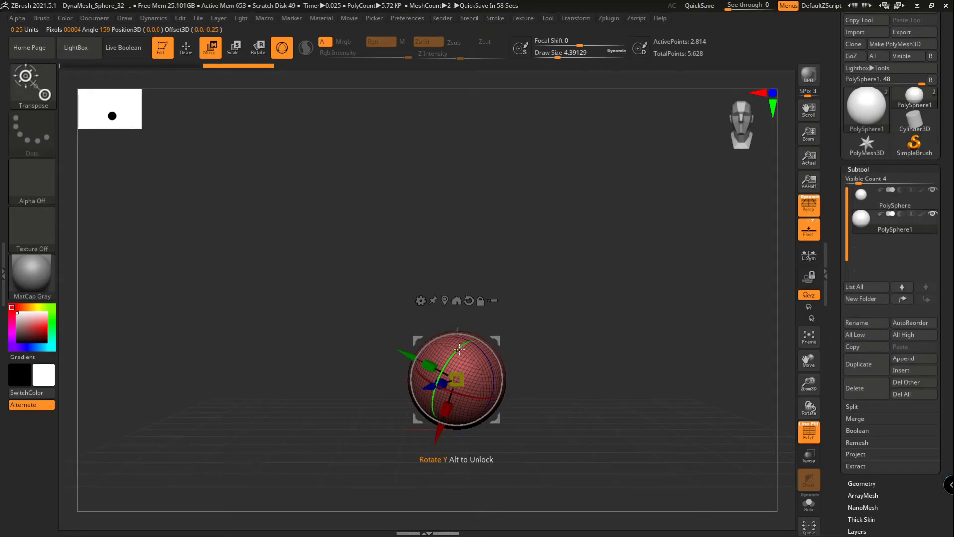
{"action": "key", "text": "f"}
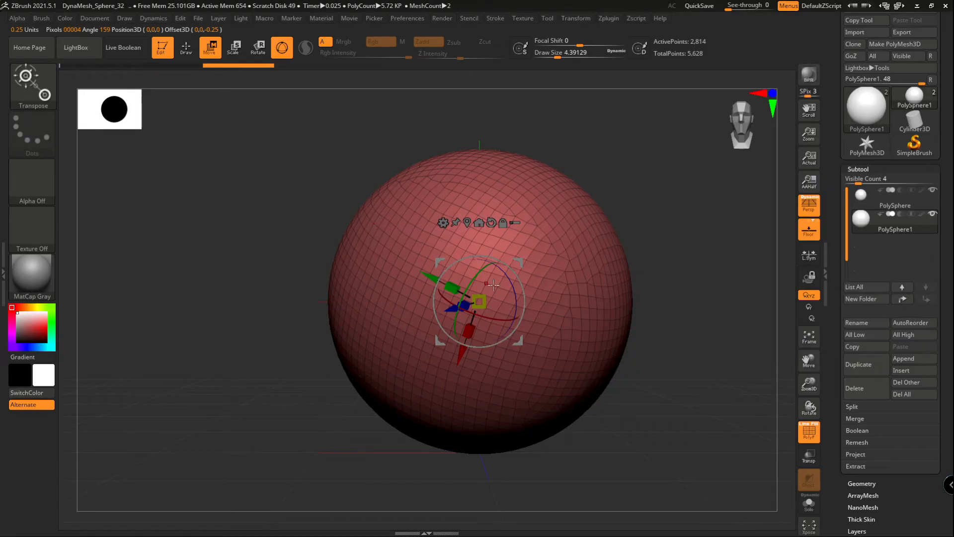
{"action": "left_click_drag", "start_coordinate": [493, 284], "coordinate": [466, 276], "text": "alt"}
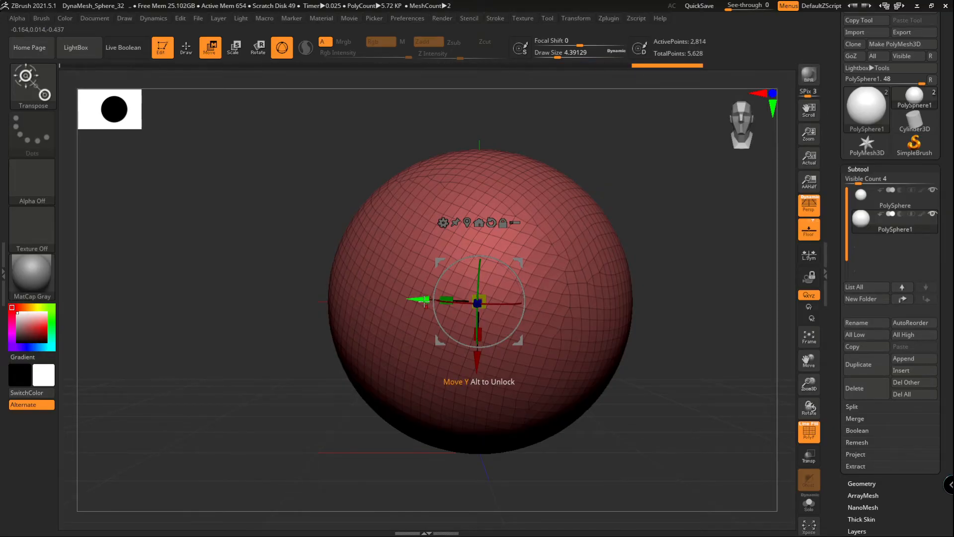
Move the PolySphere1 duplicate along the gizmo's Y axis until it stands beside the original sphere.
{"action": "left_click_drag", "start_coordinate": [424, 302], "coordinate": [98, 289]}
{"action": "right_click_drag", "start_coordinate": [322, 292], "coordinate": [515, 278], "text": "ctrl"}
{"action": "right_click_drag", "start_coordinate": [514, 279], "coordinate": [497, 332]}
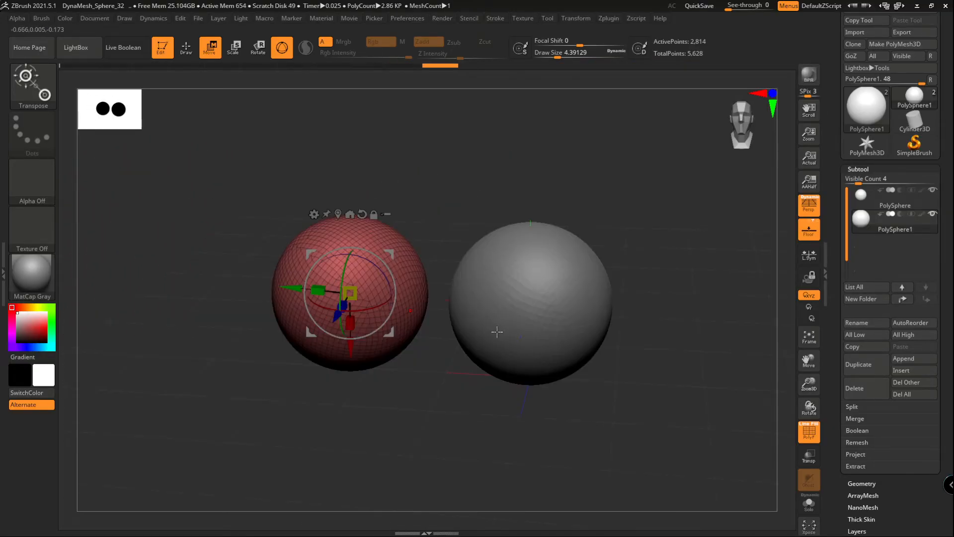
Return to Draw mode and turn off the PolyFrame wireframe display.
{"action": "key", "text": "q"}
{"action": "mouse_move", "coordinate": [388, 276]}
{"action": "right_mouse_down", "text": "ctrl"}
{"action": "mouse_move", "coordinate": [380, 310]}
{"action": "mouse_move", "coordinate": [367, 297]}
{"action": "right_mouse_up", "text": "ctrl"}
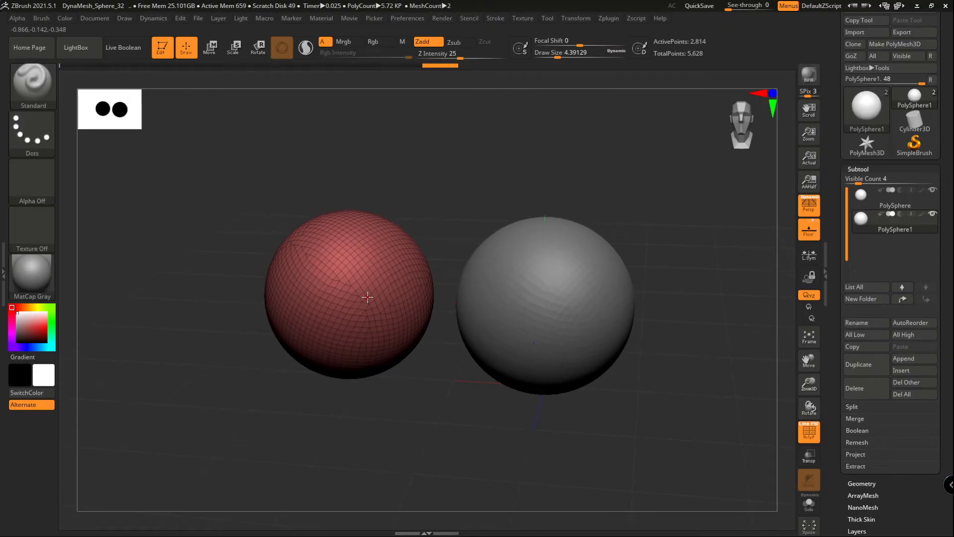
{"action": "key", "text": "shift+f"}
{"action": "right_click_drag", "start_coordinate": [417, 283], "coordinate": [554, 351], "text": "ctrl"}
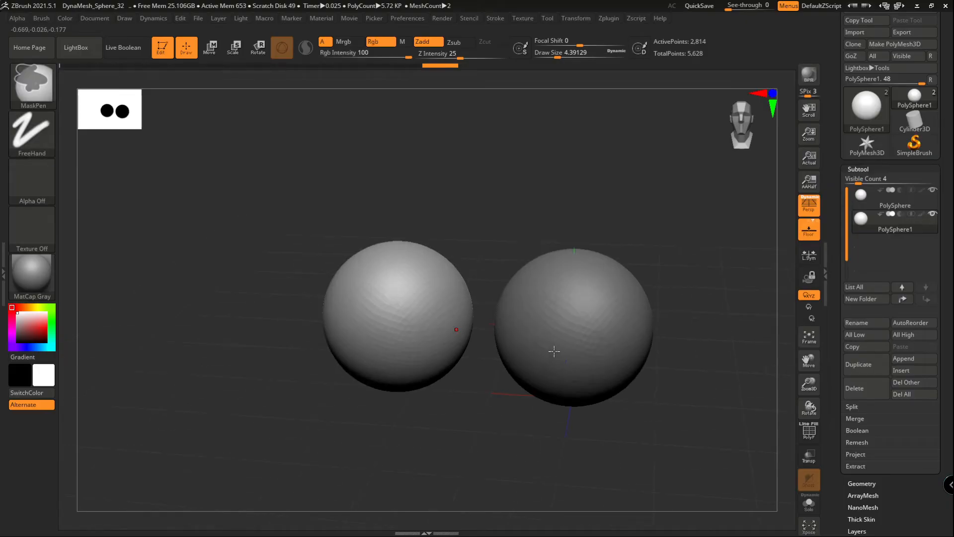
Duplicate the PolySphere1 subtool and move the copy sideways to form a row of three spheres.
{"action": "left_click", "coordinate": [854, 364]}
{"action": "key", "text": "w"}
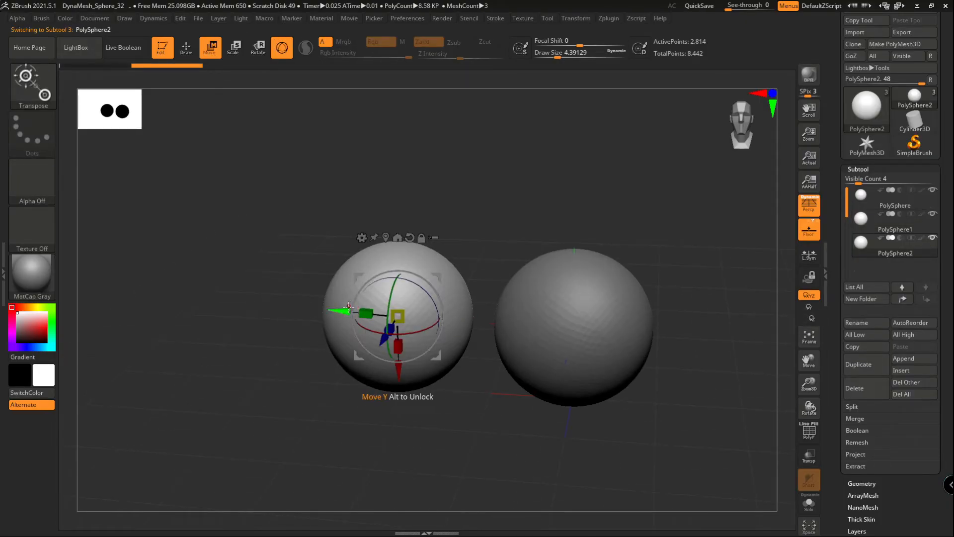
{"action": "mouse_move", "coordinate": [337, 313]}
{"action": "left_mouse_down"}
{"action": "mouse_move", "coordinate": [138, 304]}
{"action": "mouse_move", "coordinate": [184, 305]}
{"action": "left_mouse_up"}
{"action": "key", "text": "q"}
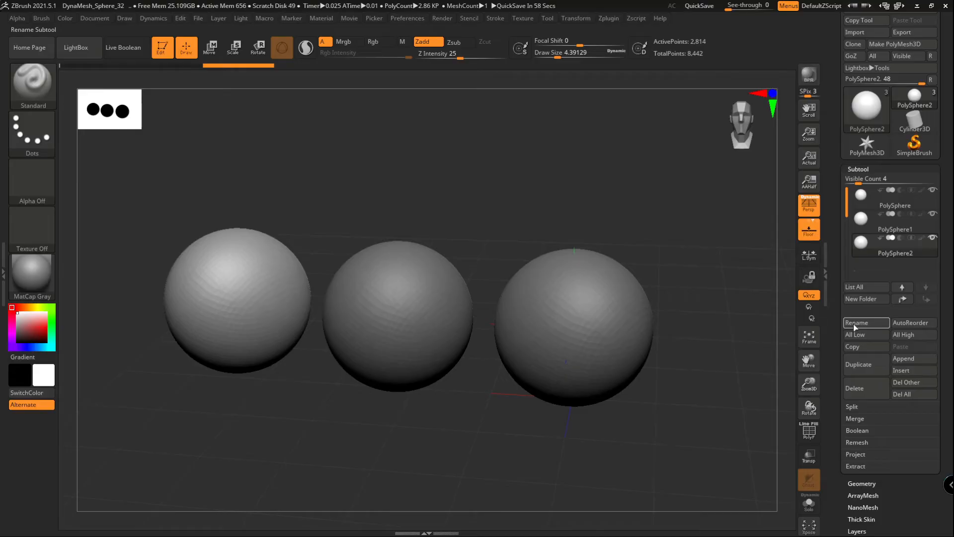
Rename the PolySphere2 subtool to BRACO.
{"action": "left_click", "coordinate": [866, 322]}
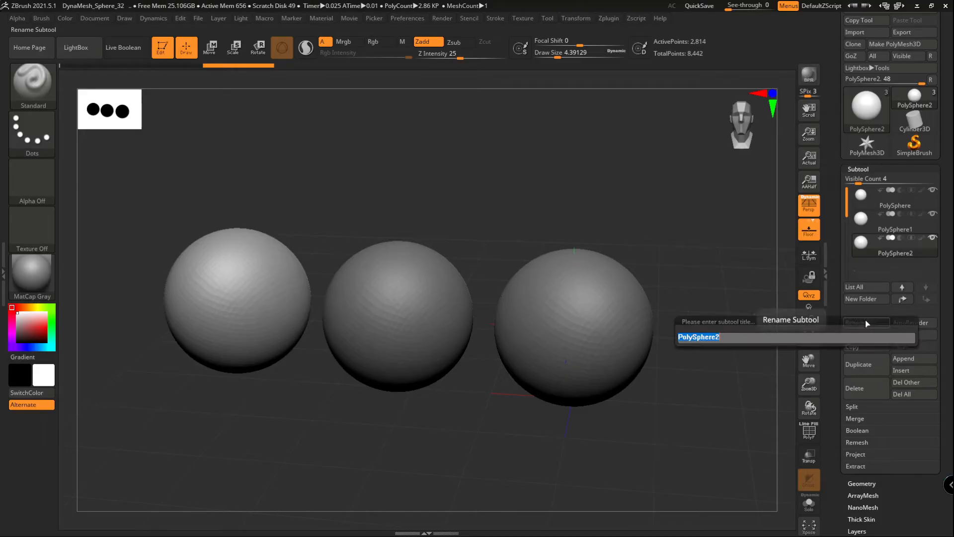
{"action": "left_click", "coordinate": [721, 339]}
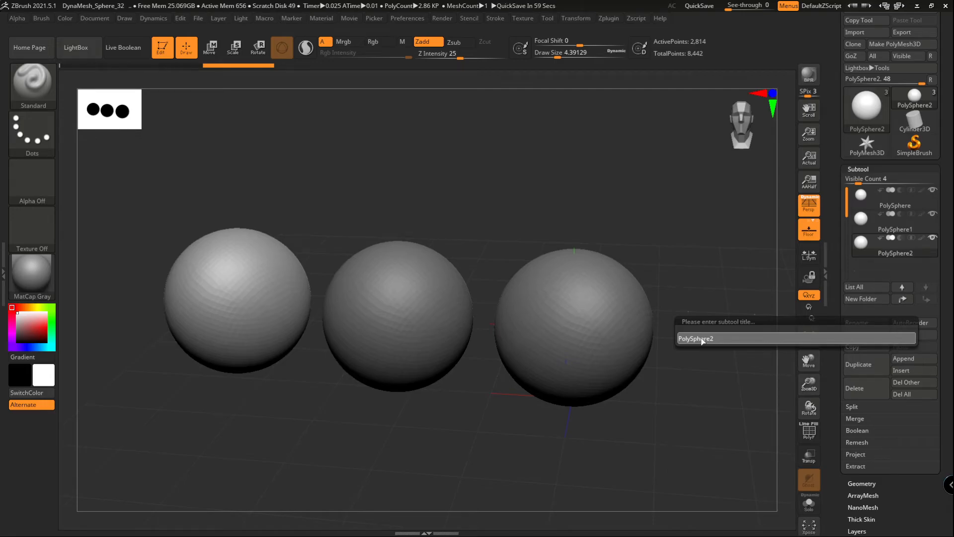
{"action": "double_click", "coordinate": [702, 339]}
{"action": "key", "text": "BackSpace"}
{"action": "type", "text": "BRAC"}
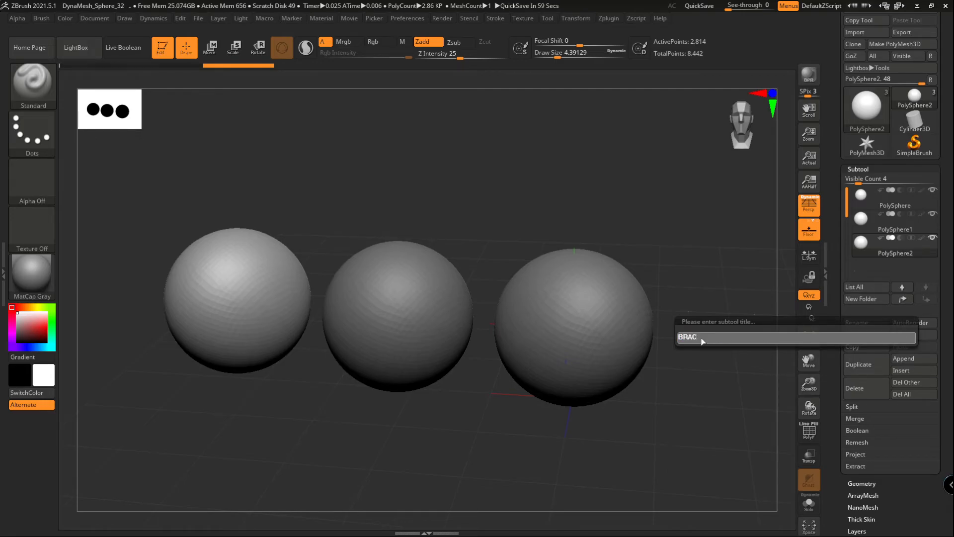
{"action": "type", "text": "O"}
{"action": "key", "text": "Return"}
Select the middle sphere's PolySphere1 subtool and rename it CABECA.
{"action": "left_click", "coordinate": [467, 333], "text": "alt"}
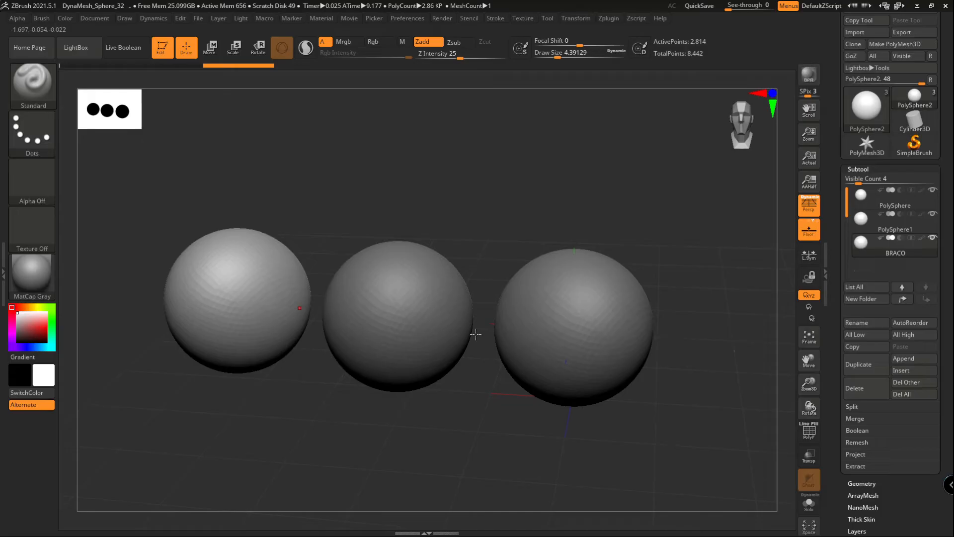
{"action": "left_click", "coordinate": [858, 323]}
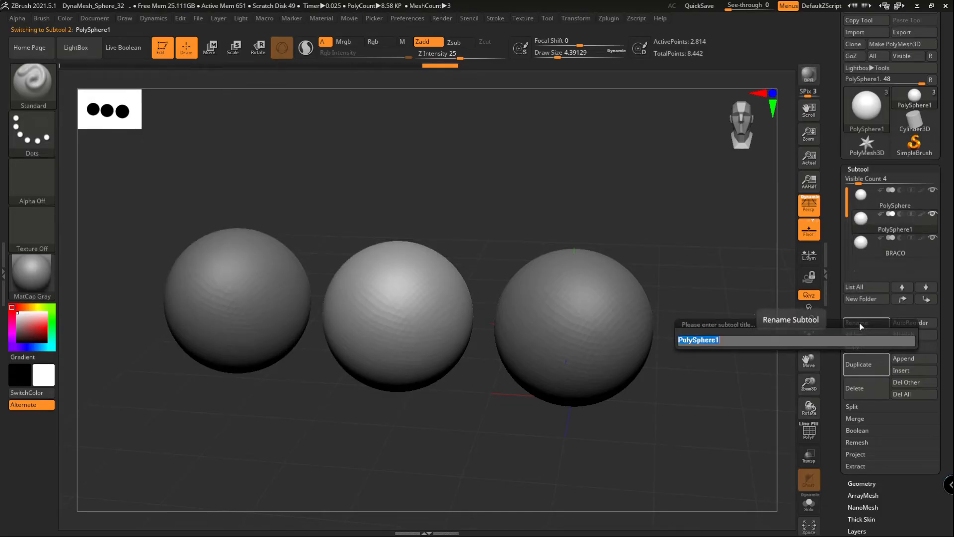
{"action": "type", "text": "CABECA"}
{"action": "key", "text": "Return"}
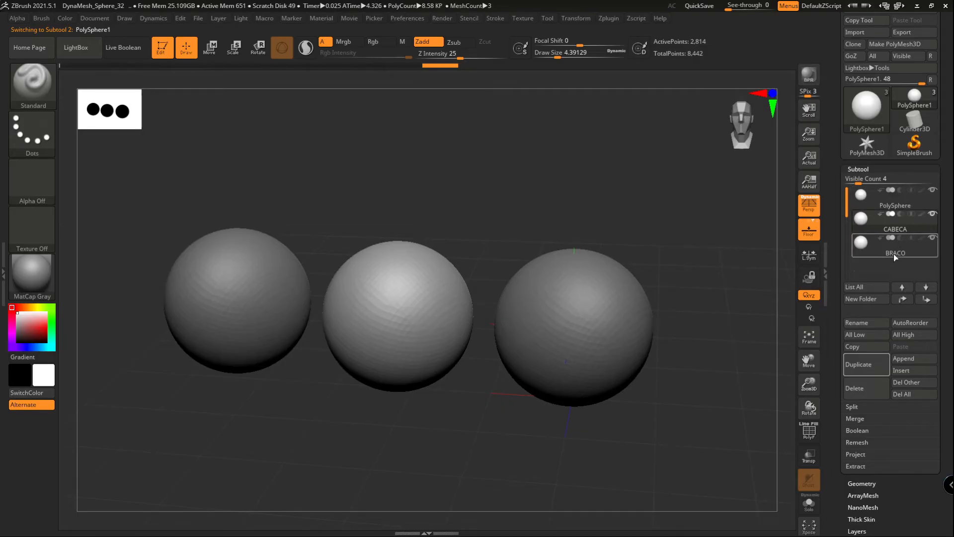
Duplicate the CABECA1 sphere by moving a copy to the far end of the row, and undo the move.
{"action": "mouse_move", "coordinate": [896, 236]}
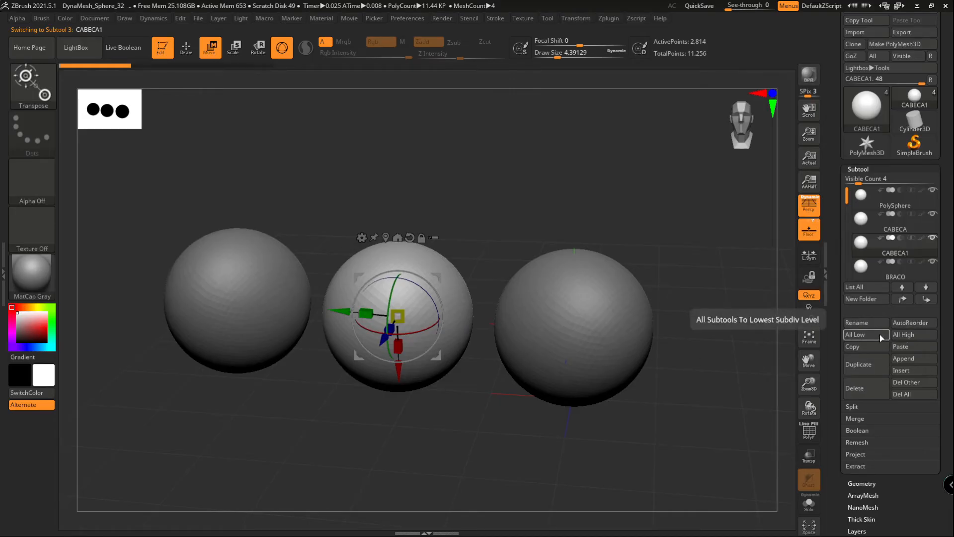
{"action": "left_click_drag", "start_coordinate": [341, 312], "coordinate": [662, 360], "text": "ctrl"}
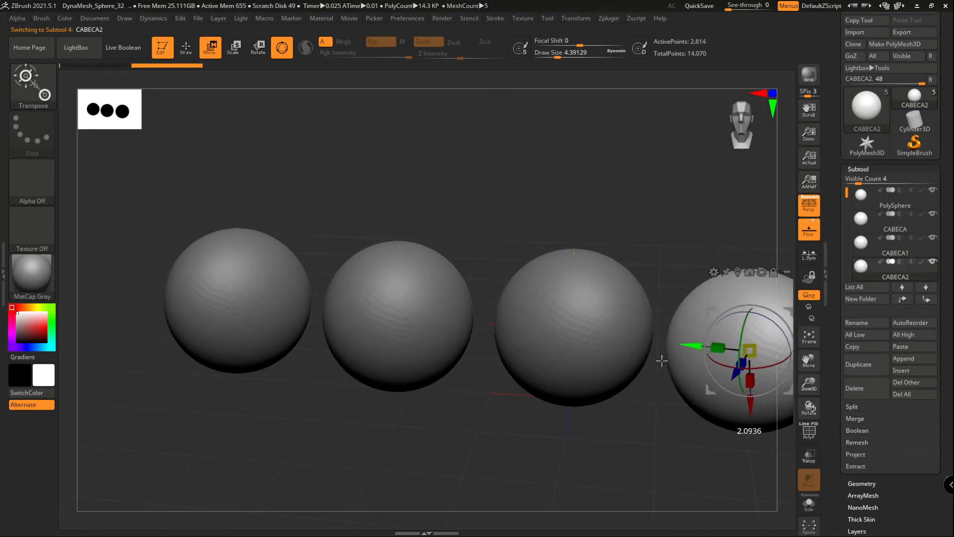
{"action": "key", "text": "ctrl+z"}
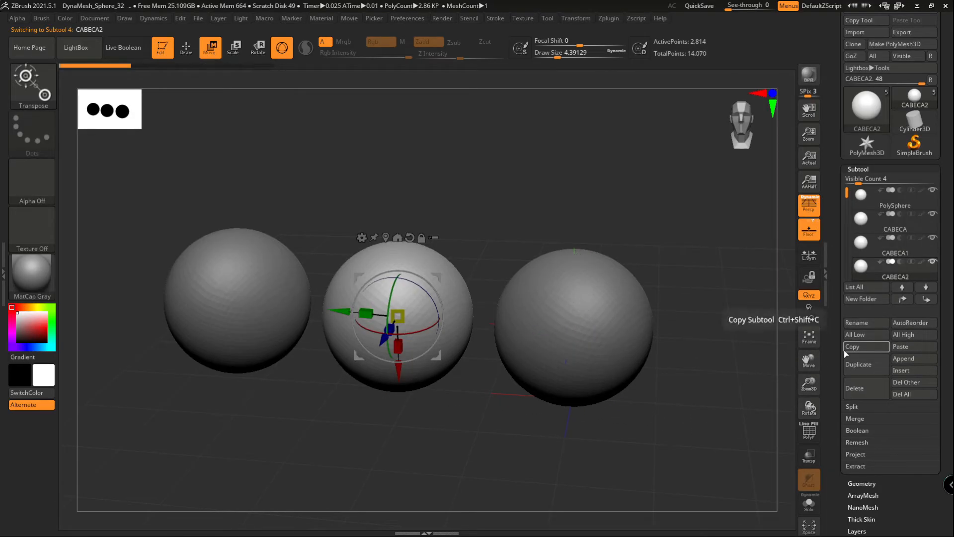
{"action": "left_click", "coordinate": [843, 350]}
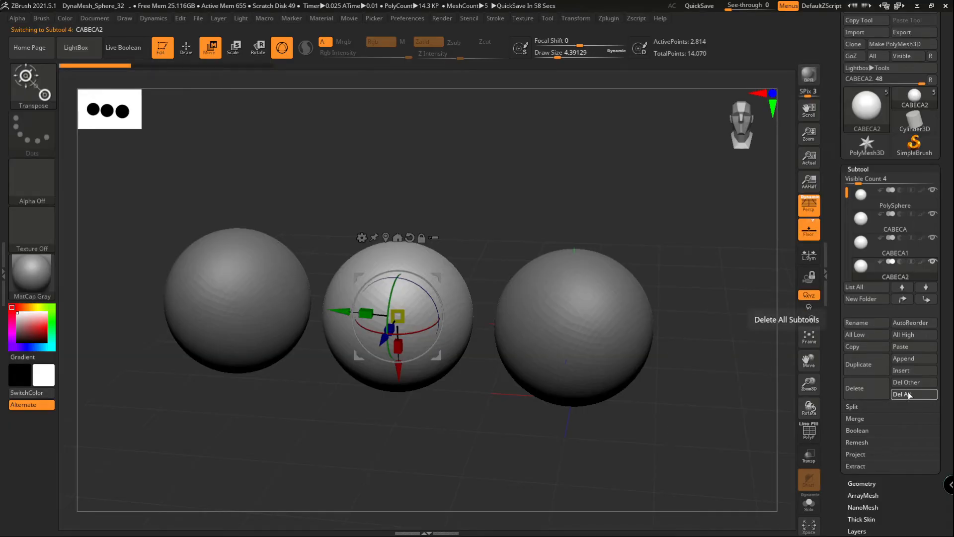
Delete all subtools of the current tool and confirm the deletion.
{"action": "left_click", "coordinate": [908, 393]}
{"action": "left_click", "coordinate": [776, 414]}
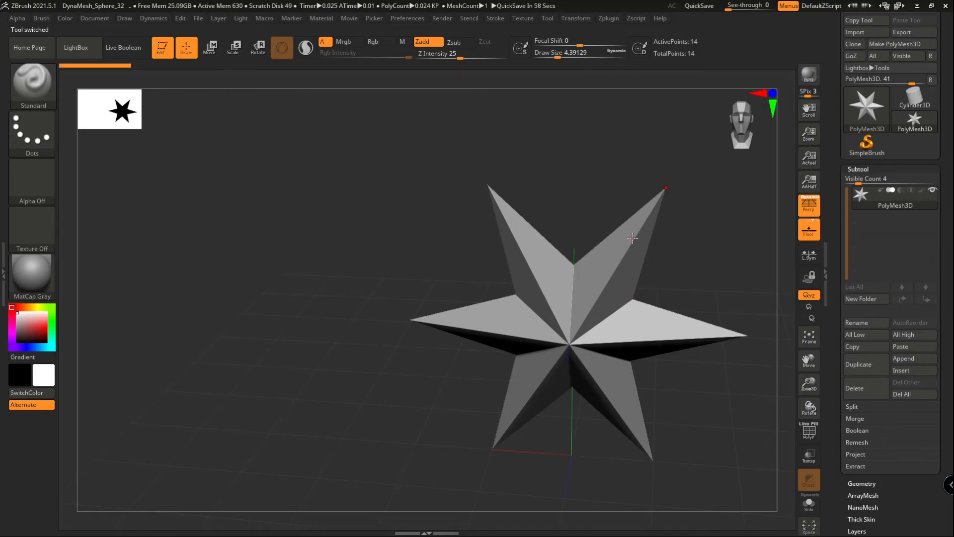
{"action": "left_click", "coordinate": [859, 392]}
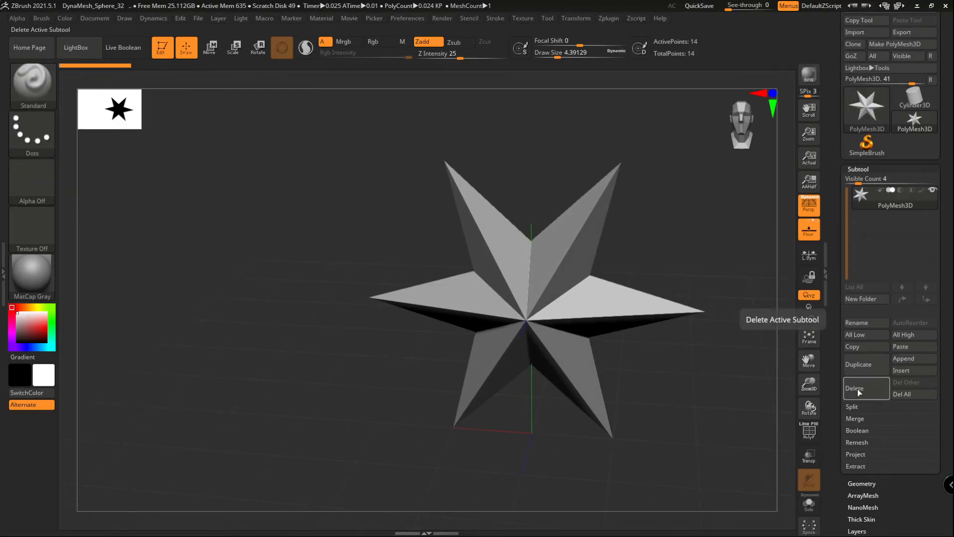
Add a Cube3D mesh as a subtool alongside the PolyMesh3D_1 star and bring the cube into view.
{"action": "left_click", "coordinate": [909, 371]}
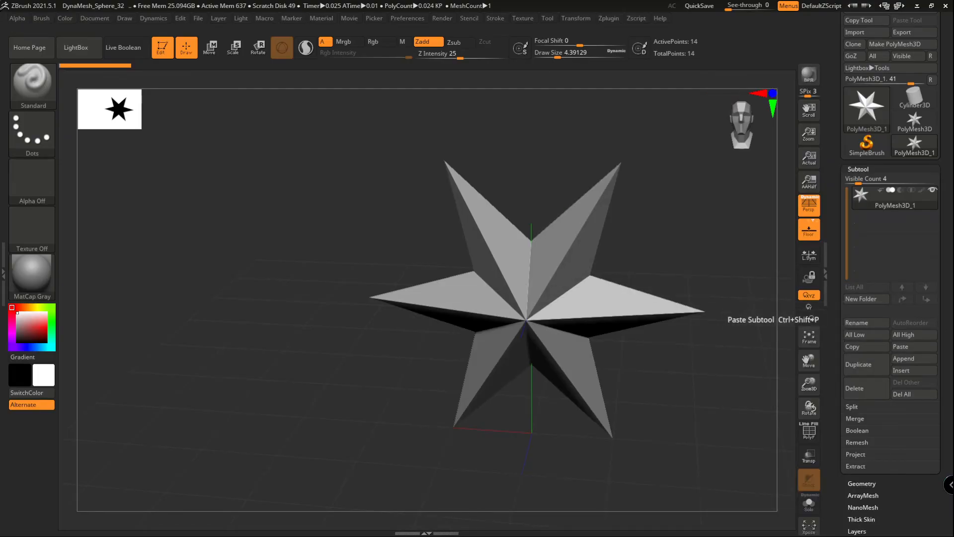
{"action": "left_click", "coordinate": [902, 358]}
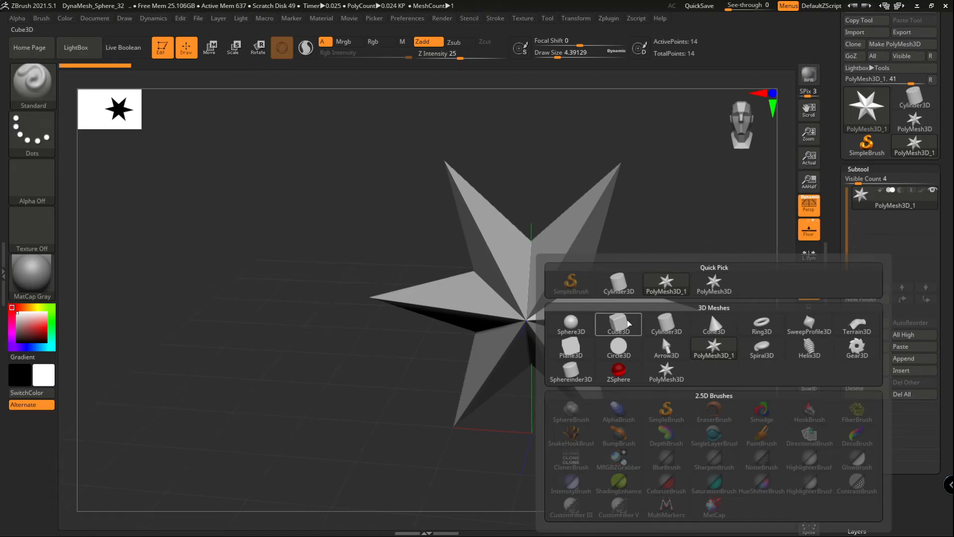
{"action": "left_click", "coordinate": [618, 324]}
{"action": "mouse_move", "coordinate": [428, 326]}
{"action": "right_mouse_down", "text": "ctrl"}
{"action": "mouse_move", "coordinate": [481, 362]}
{"action": "mouse_move", "coordinate": [490, 387]}
{"action": "mouse_move", "coordinate": [448, 383]}
{"action": "mouse_move", "coordinate": [416, 336]}
{"action": "mouse_move", "coordinate": [386, 356]}
{"action": "mouse_move", "coordinate": [450, 324]}
{"action": "mouse_move", "coordinate": [423, 343]}
{"action": "right_mouse_up", "text": "ctrl"}
{"action": "key", "text": "shift+f"}
{"action": "key", "text": "shift+f"}
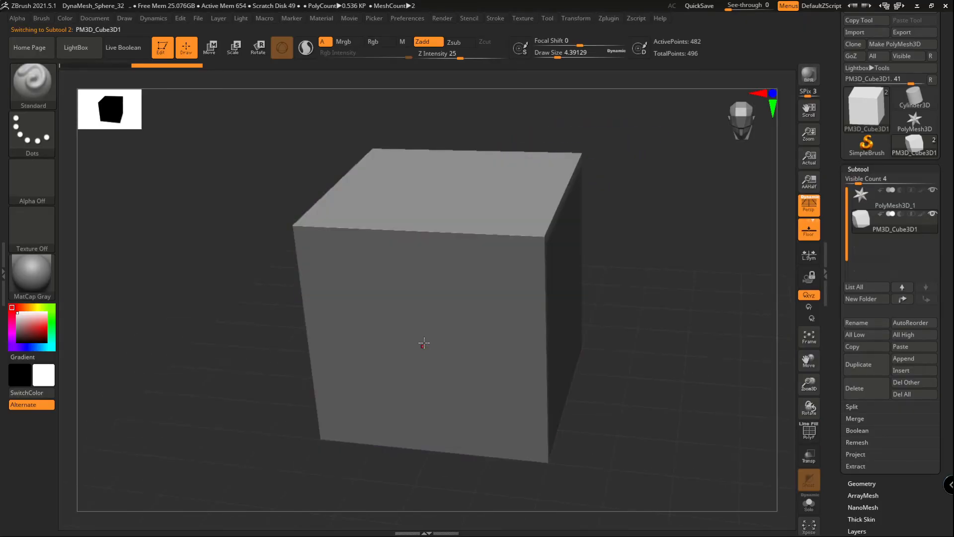
Insert Sphere3D and Cylinder3D subtools and place them on opposite sides of the cube.
{"action": "left_click", "coordinate": [909, 372]}
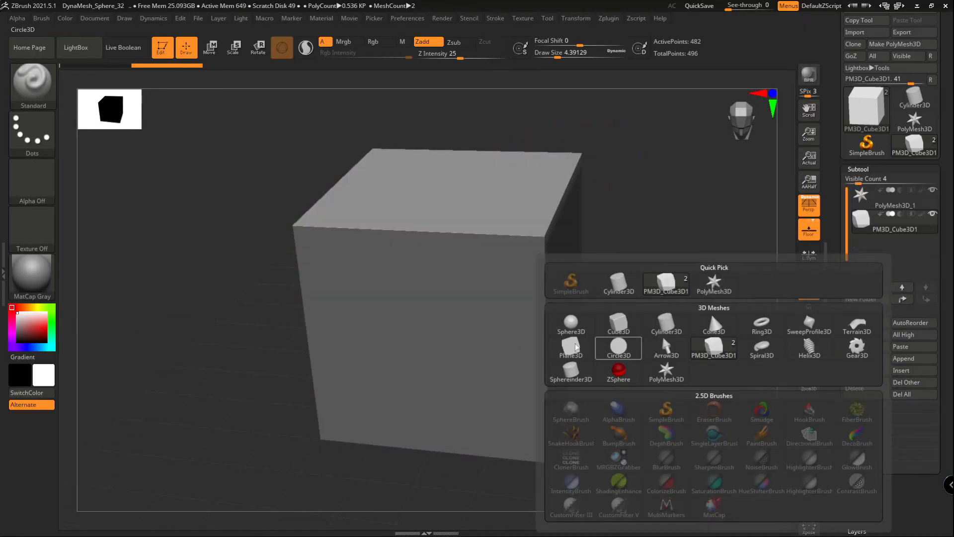
{"action": "left_click", "coordinate": [571, 323]}
{"action": "left_click", "coordinate": [905, 369]}
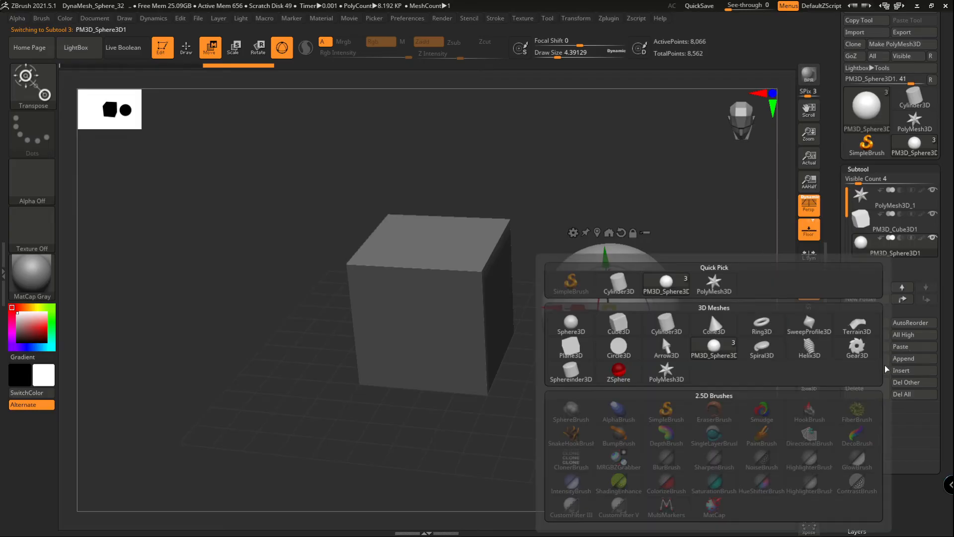
{"action": "left_click", "coordinate": [665, 329]}
{"action": "left_click_drag", "start_coordinate": [375, 294], "coordinate": [173, 295]}
{"action": "mouse_move", "coordinate": [513, 323]}
{"action": "right_mouse_down"}
{"action": "mouse_move", "coordinate": [500, 318]}
{"action": "mouse_move", "coordinate": [507, 324]}
{"action": "right_mouse_up"}
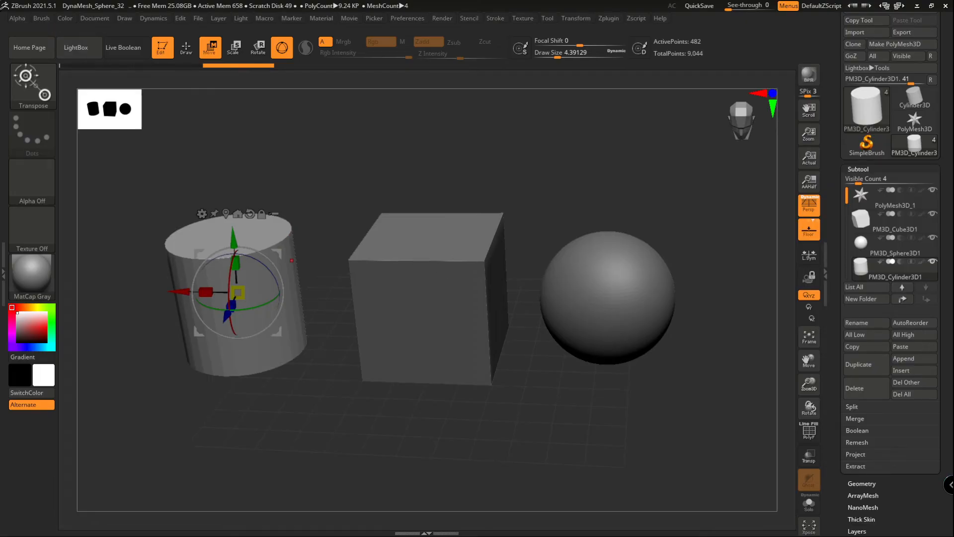
Create a subtool folder named peca_01 for the selected cylinder.
{"action": "left_click", "coordinate": [874, 298]}
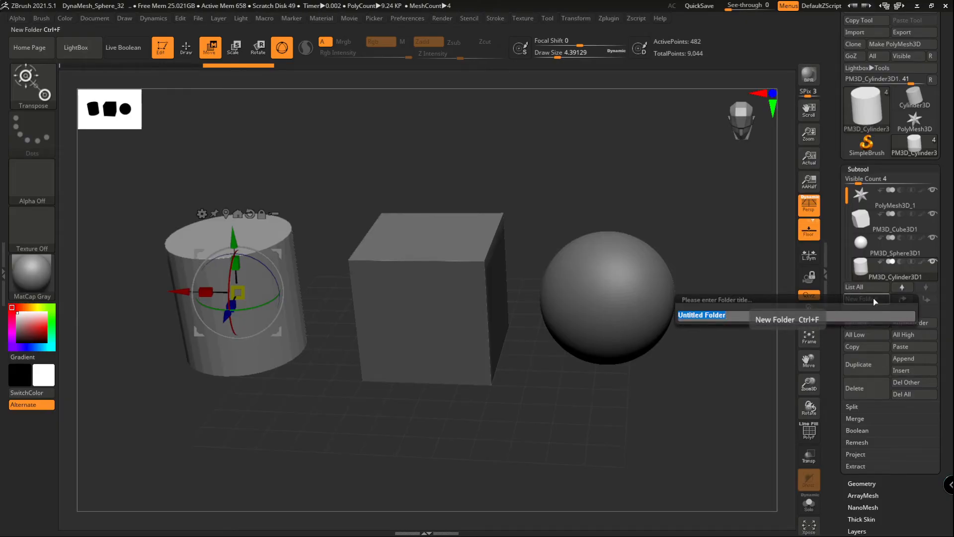
{"action": "type", "text": "peca_01"}
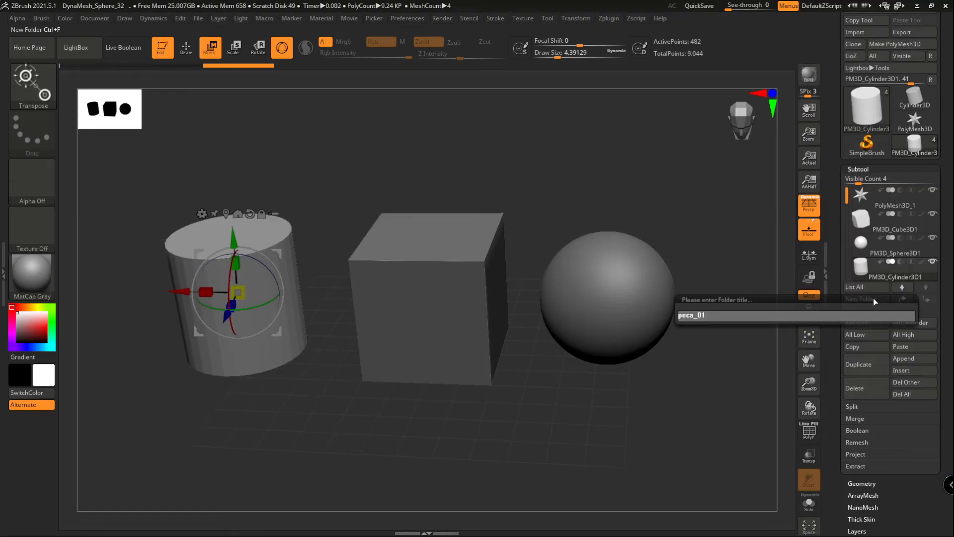
{"action": "key", "text": "Return"}
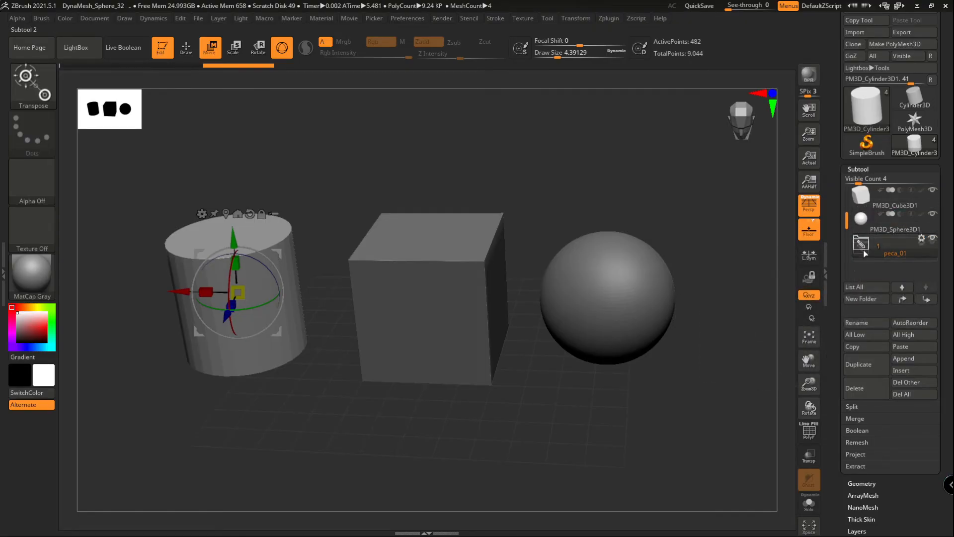
Move the peca_01 folder above the PM3D_Cube3D1 subtool and expand it to show its contents.
{"action": "left_click_drag", "start_coordinate": [863, 250], "coordinate": [869, 195]}
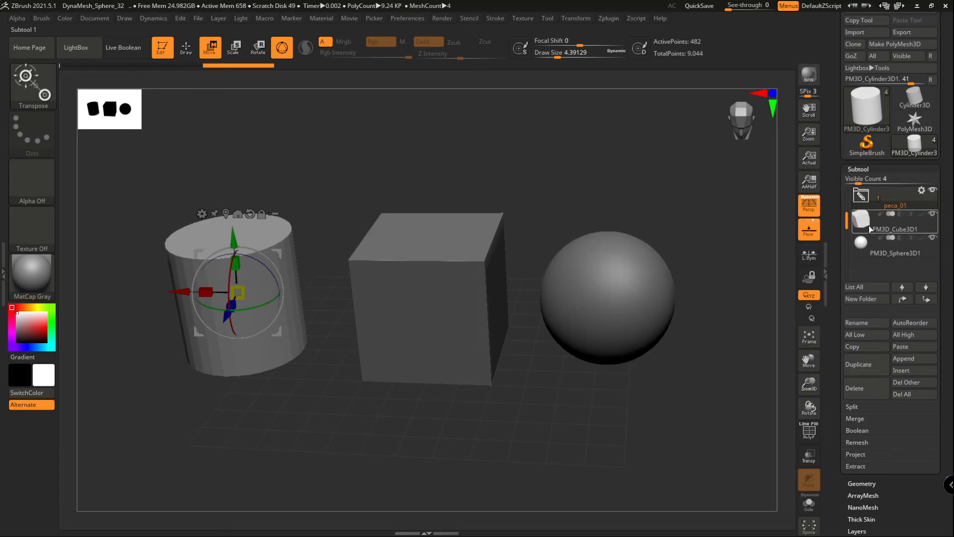
{"action": "left_click", "coordinate": [864, 197]}
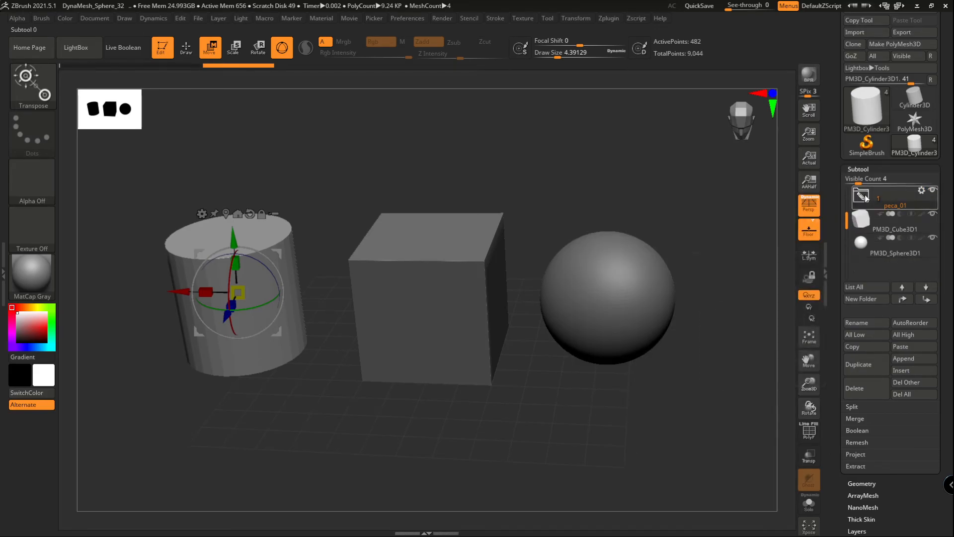
{"action": "left_click", "coordinate": [870, 230]}
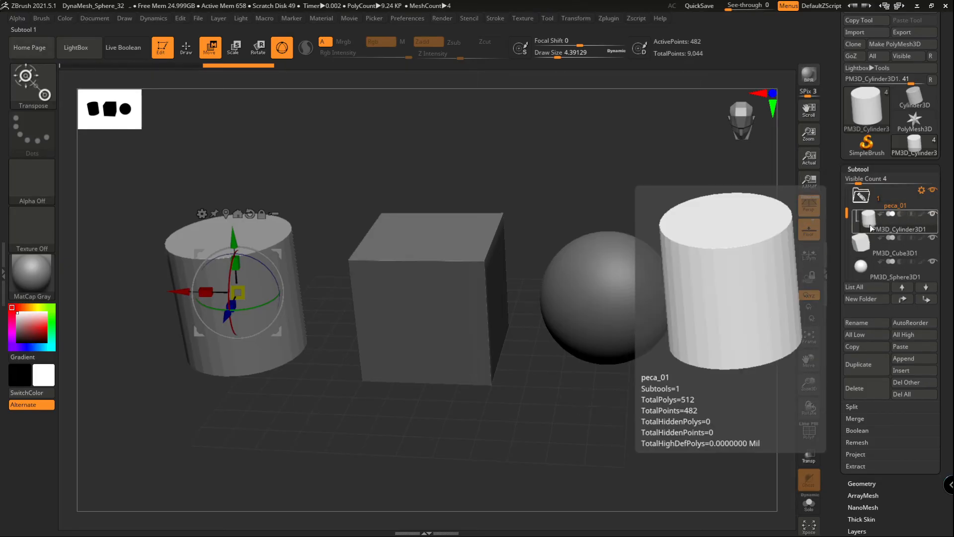
Move the PM3D_Cube3D1 and PM3D_Sphere3D1 subtools into the peca_01 folder and expand the folder's contents.
{"action": "left_click", "coordinate": [889, 237]}
{"action": "left_click_drag", "start_coordinate": [889, 238], "coordinate": [884, 201]}
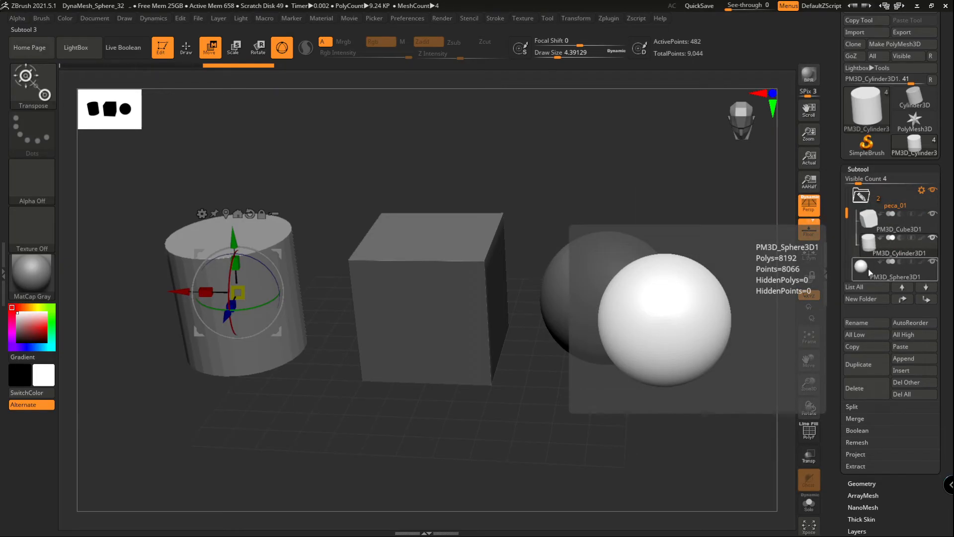
{"action": "left_click_drag", "start_coordinate": [867, 267], "coordinate": [887, 203]}
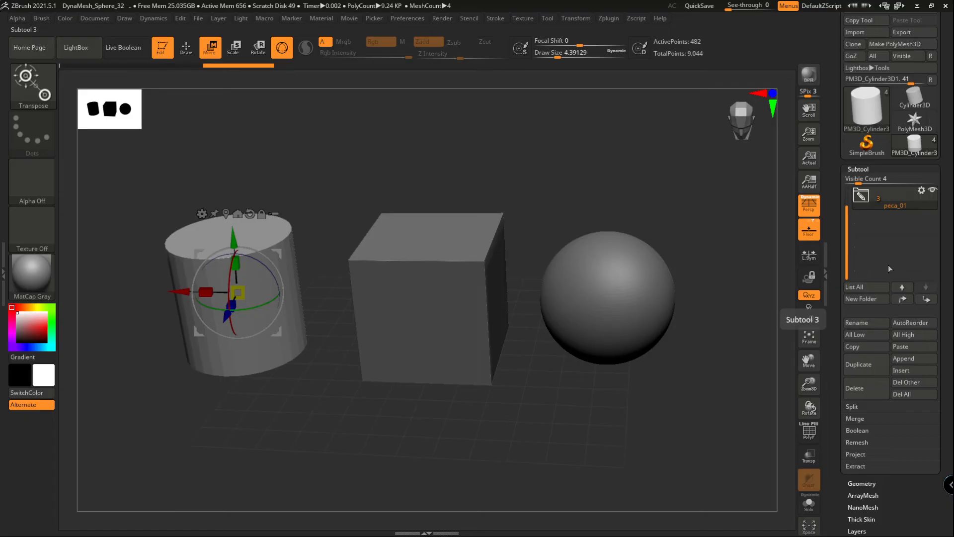
{"action": "mouse_move", "coordinate": [878, 194]}
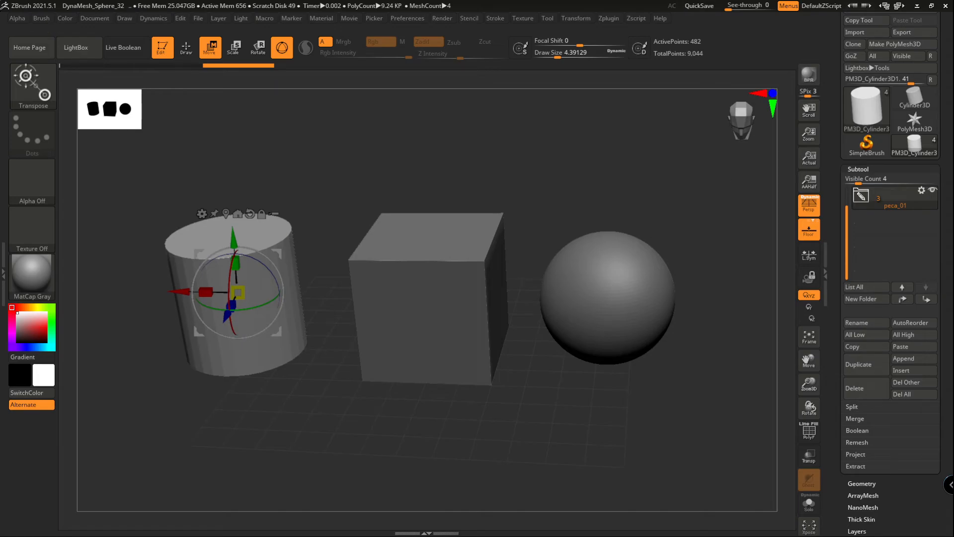
{"action": "left_click", "coordinate": [861, 195]}
Open the Split options for subtools, then switch to the Merge options.
{"action": "scroll", "coordinate": [890, 303], "scroll_direction": "down", "scroll_amount": 3}
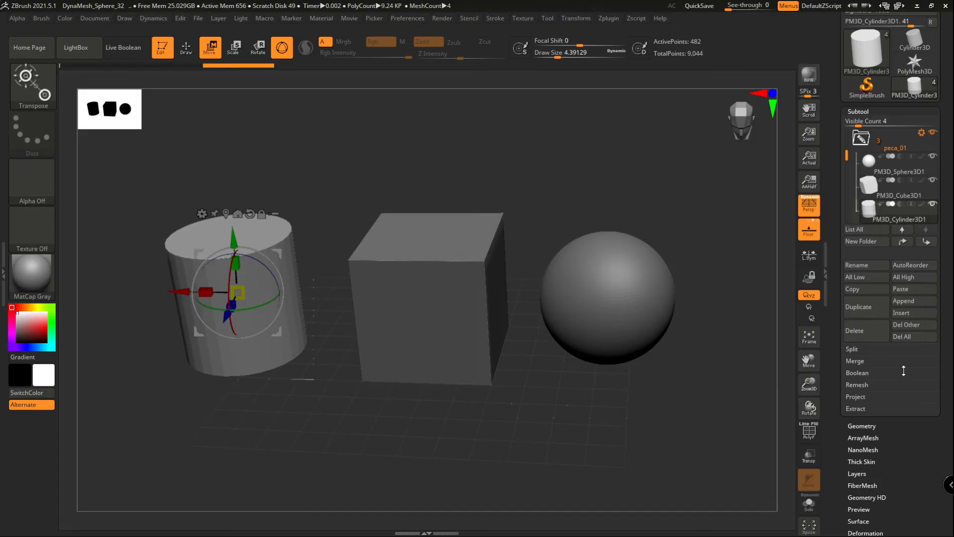
{"action": "left_click", "coordinate": [873, 349]}
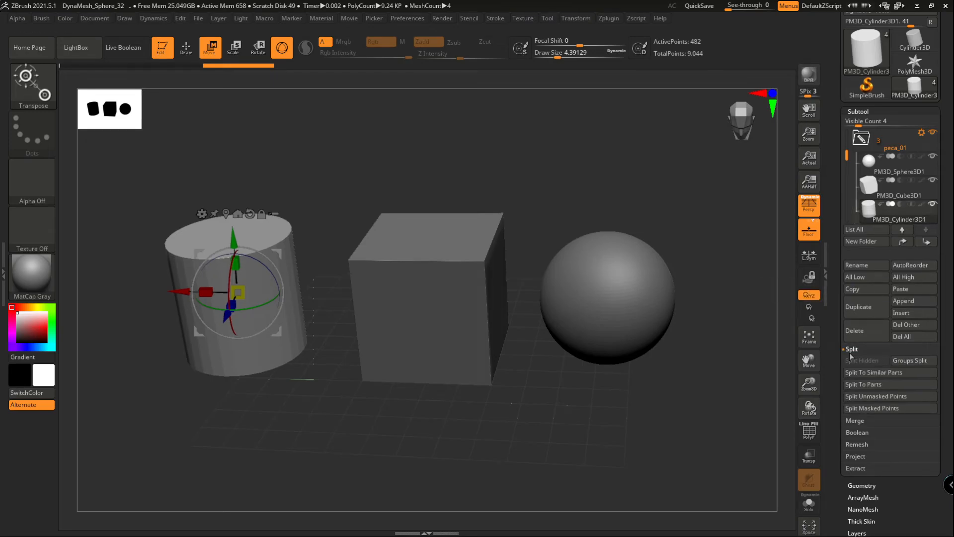
{"action": "left_click", "coordinate": [863, 420]}
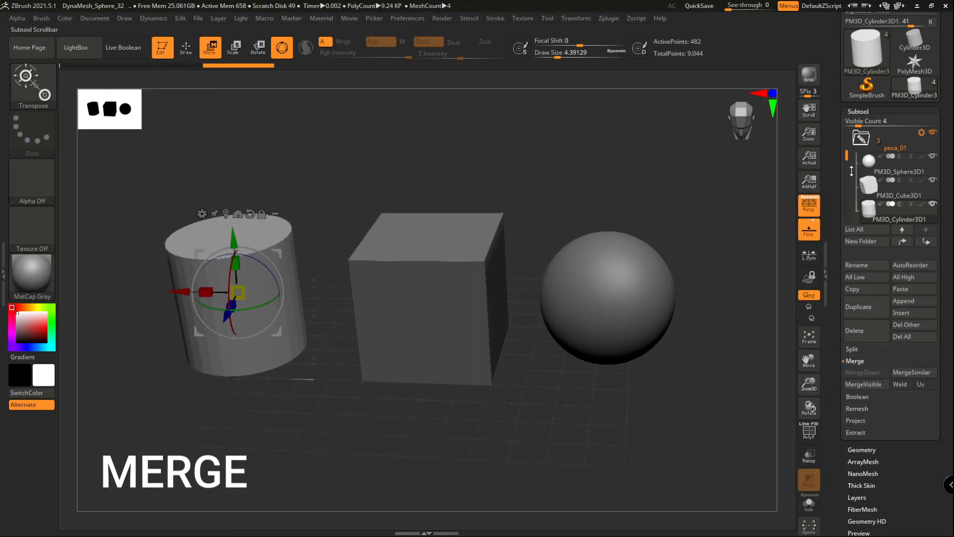
Turn on the PolyFrame display while the cube subtool is active, then make the cylinder the active subtool.
{"action": "left_click", "coordinate": [866, 165]}
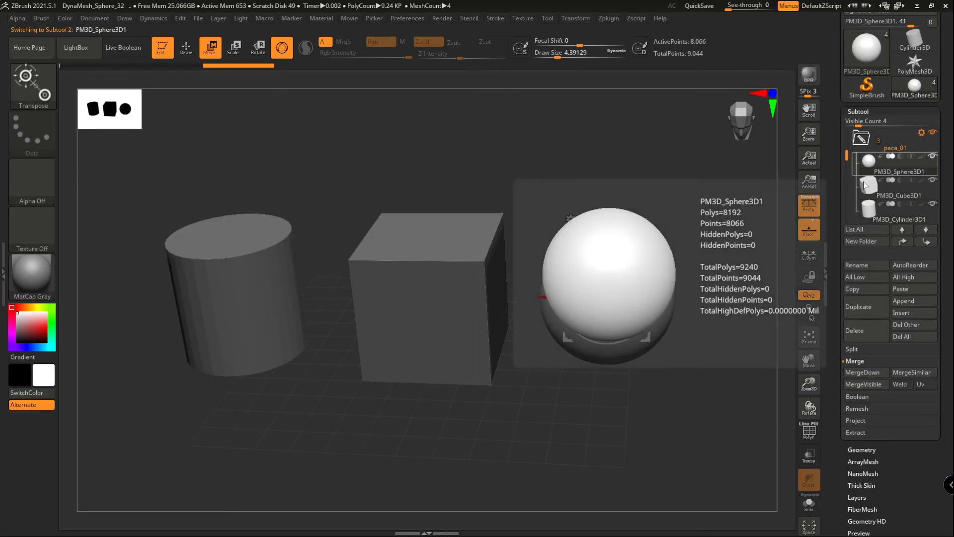
{"action": "left_click", "coordinate": [869, 185]}
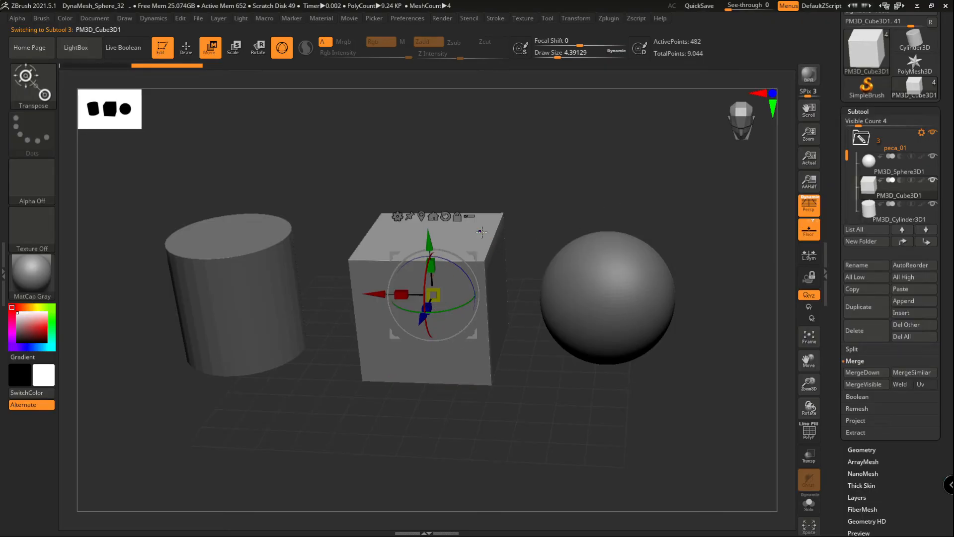
{"action": "key", "text": "shift+f"}
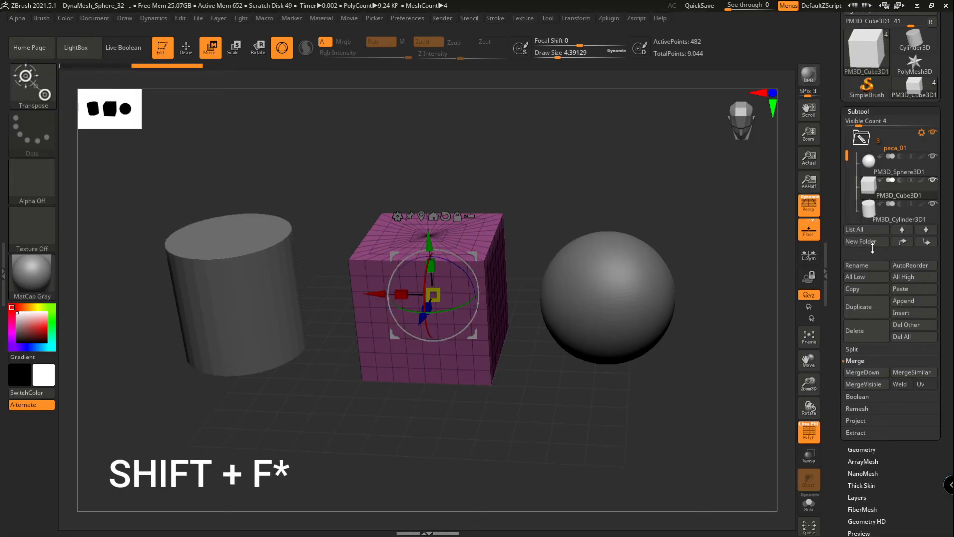
{"action": "left_click", "coordinate": [868, 209]}
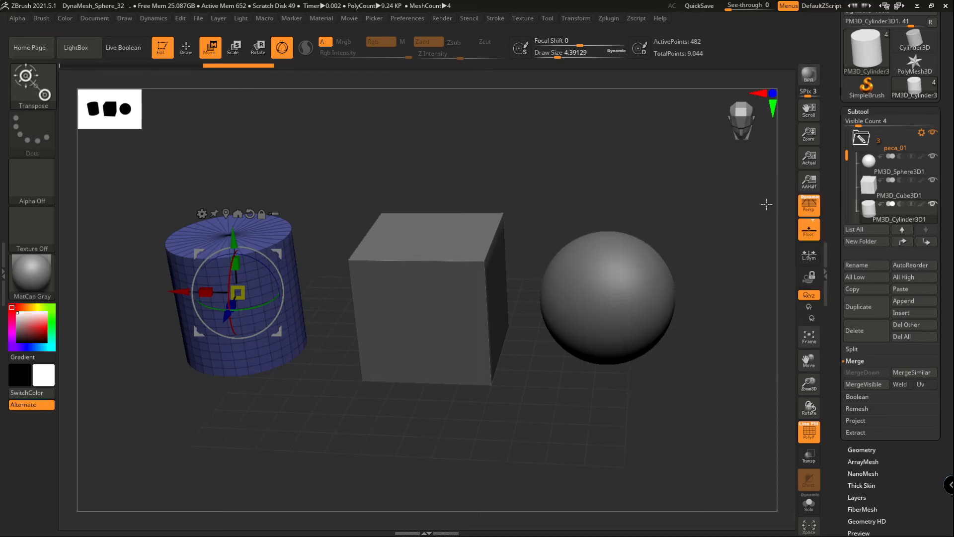
{"action": "left_click_drag", "start_coordinate": [766, 205], "coordinate": [724, 394]}
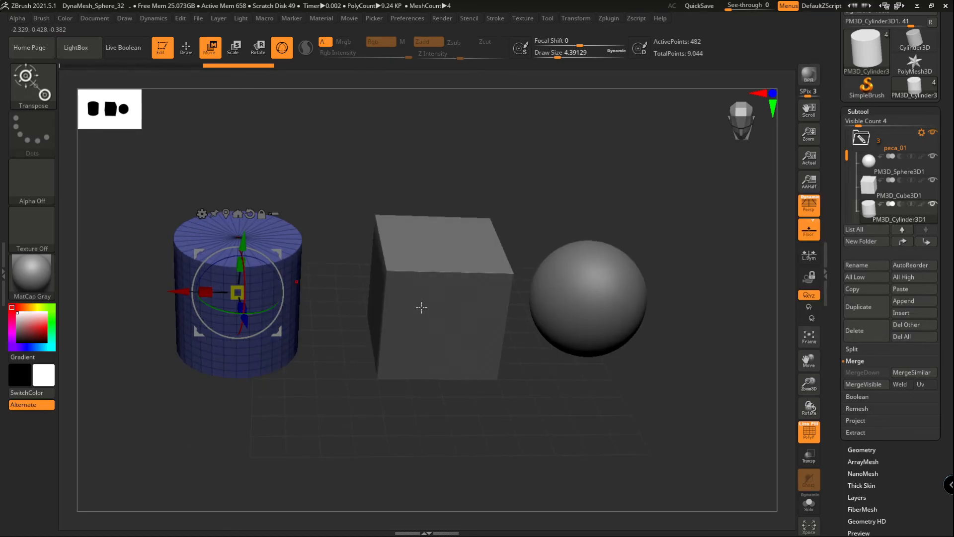
Switch the active subtool directly on the canvas from cube to sphere to cylinder and back to the cube.
{"action": "left_click", "coordinate": [448, 320], "text": "alt"}
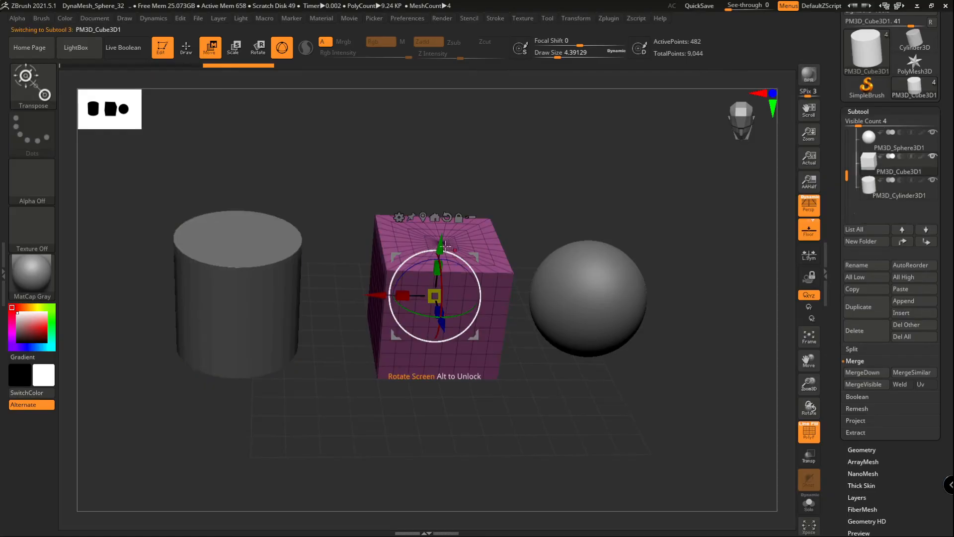
{"action": "left_click", "coordinate": [616, 297], "text": "alt"}
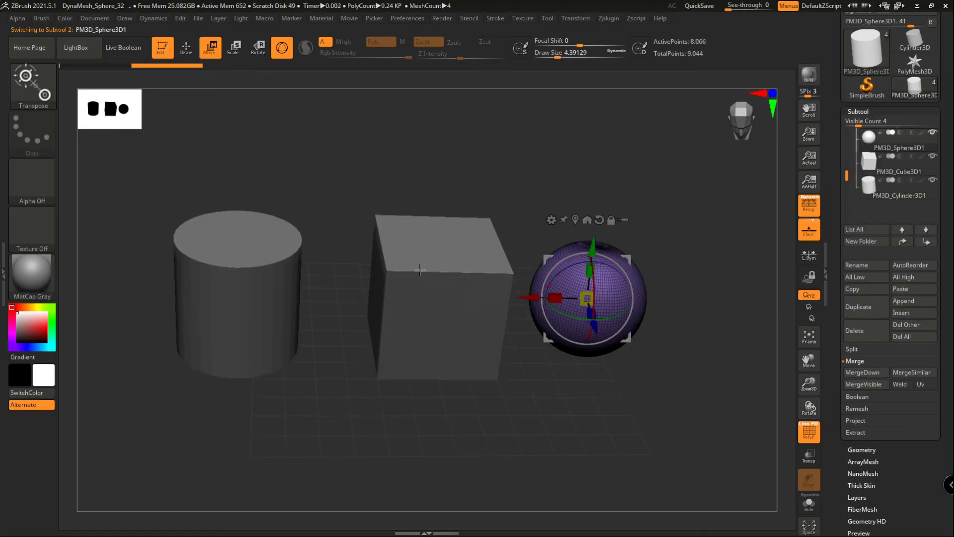
{"action": "left_click", "coordinate": [217, 290], "text": "alt"}
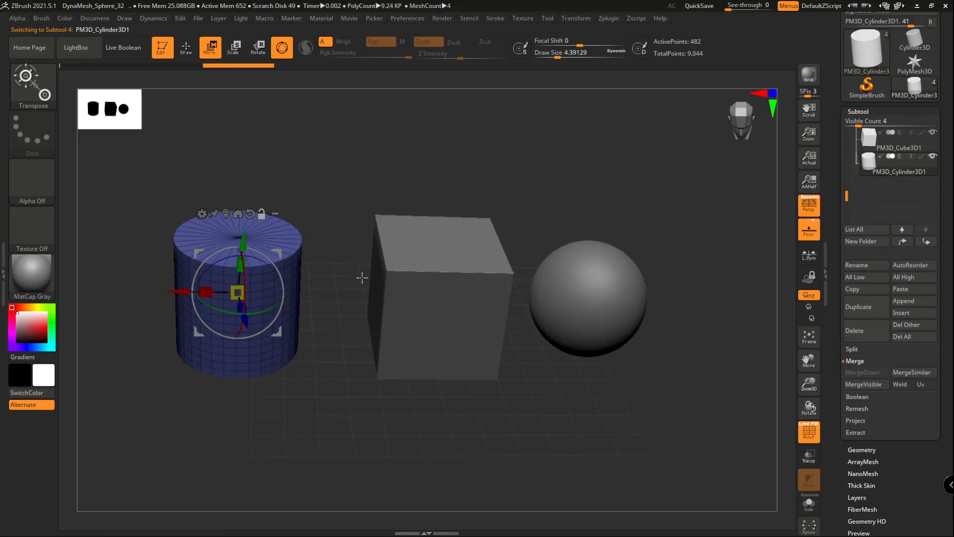
{"action": "left_click", "coordinate": [463, 283], "text": "alt"}
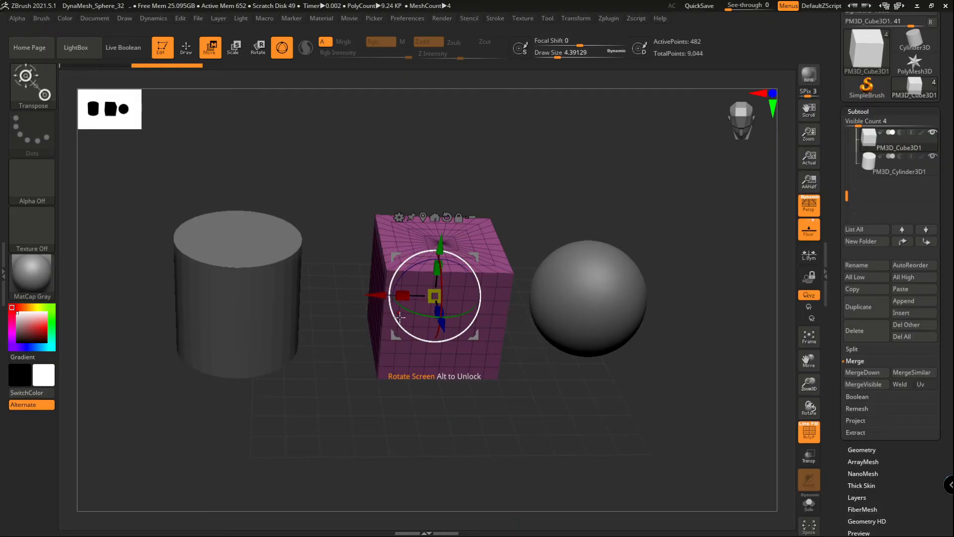
Alternate between Draw and Move modes on the cube to hide and show the gizmo, ending in Draw mode.
{"action": "key", "text": "q"}
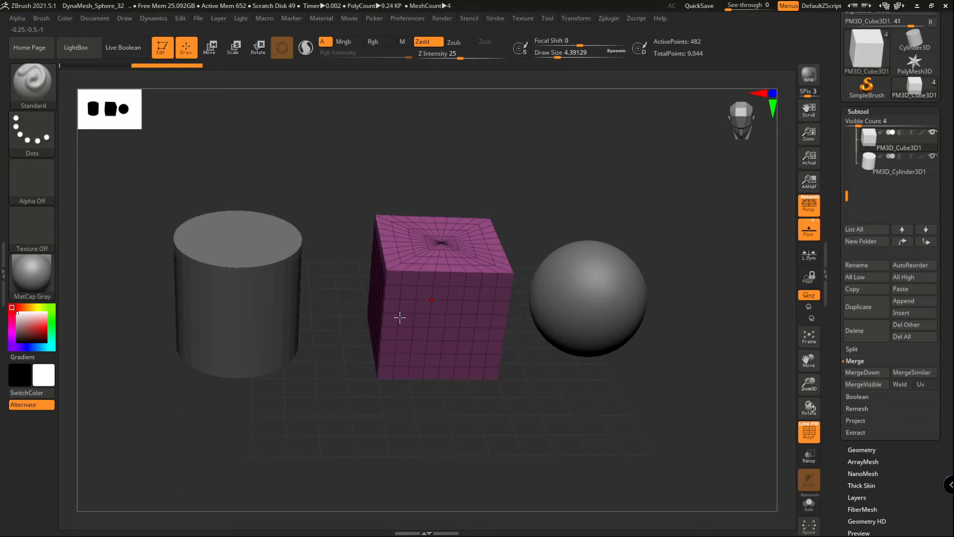
{"action": "key", "text": "w"}
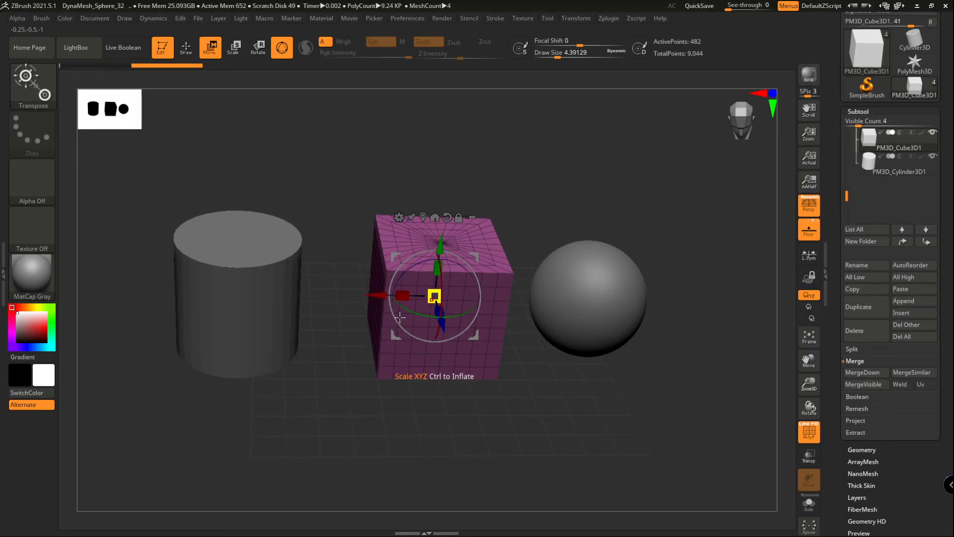
{"action": "key", "text": "q"}
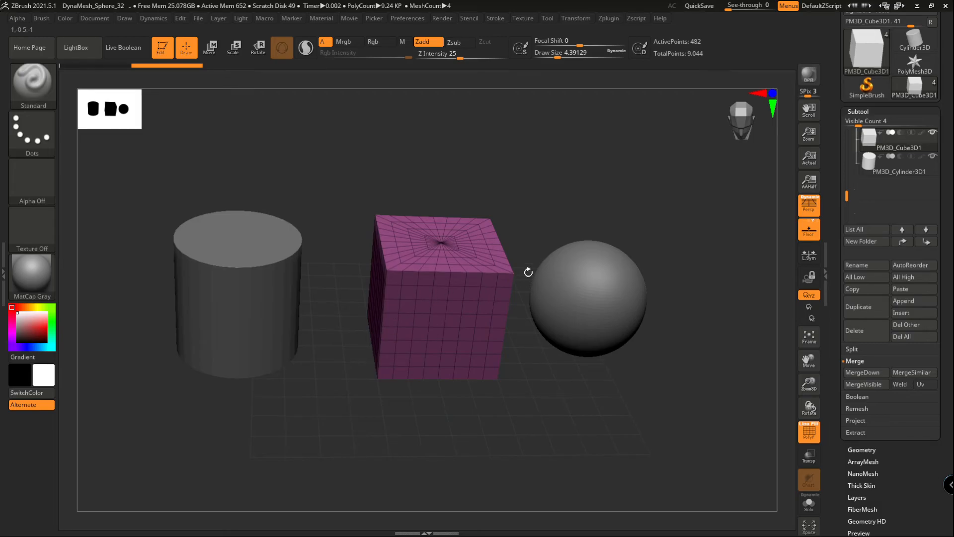
Move the sphere up and across with the gizmo so it sits partly sunk into the cube's top, then return to Draw mode.
{"action": "left_click_drag", "start_coordinate": [481, 211], "coordinate": [501, 285], "text": "shift"}
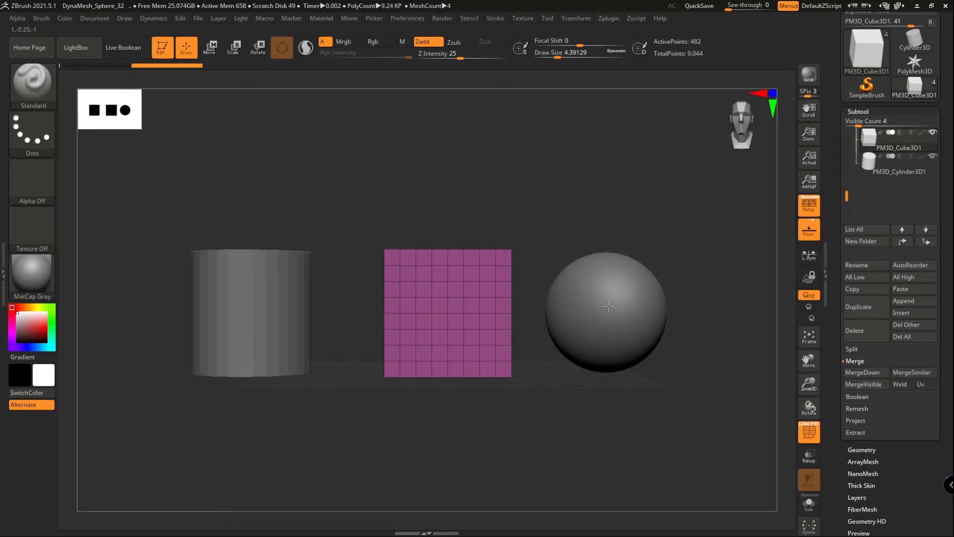
{"action": "left_click", "coordinate": [609, 306], "text": "alt"}
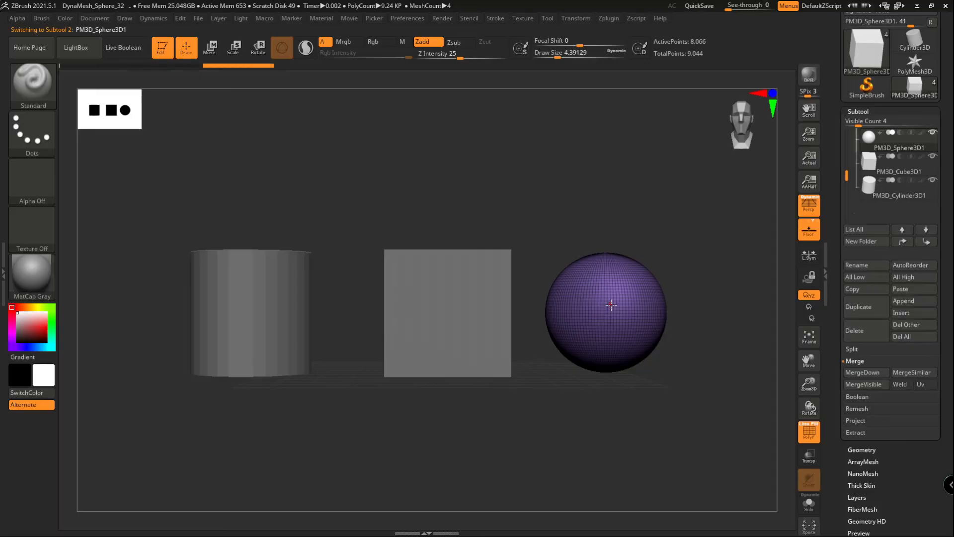
{"action": "key", "text": "w"}
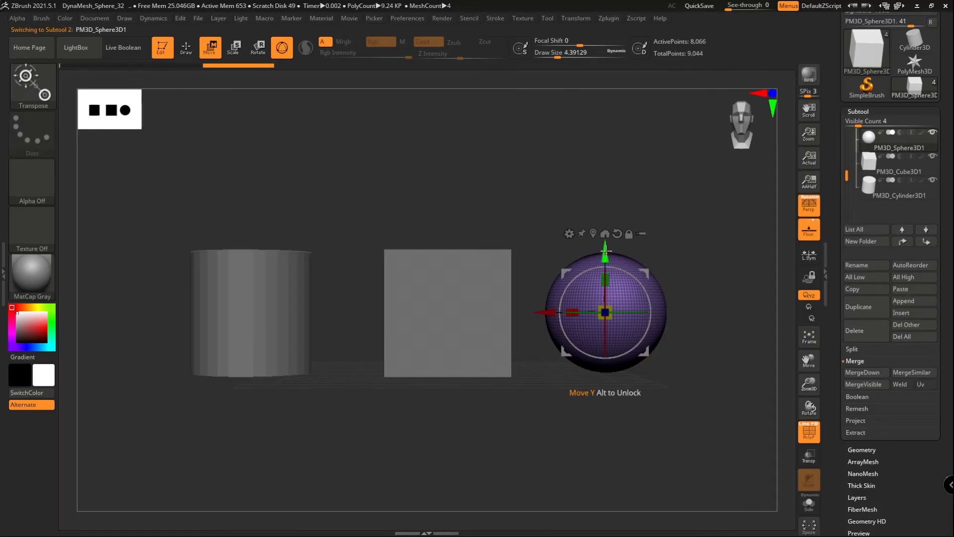
{"action": "left_click_drag", "start_coordinate": [605, 251], "coordinate": [605, 161]}
{"action": "left_click_drag", "start_coordinate": [549, 228], "coordinate": [441, 229]}
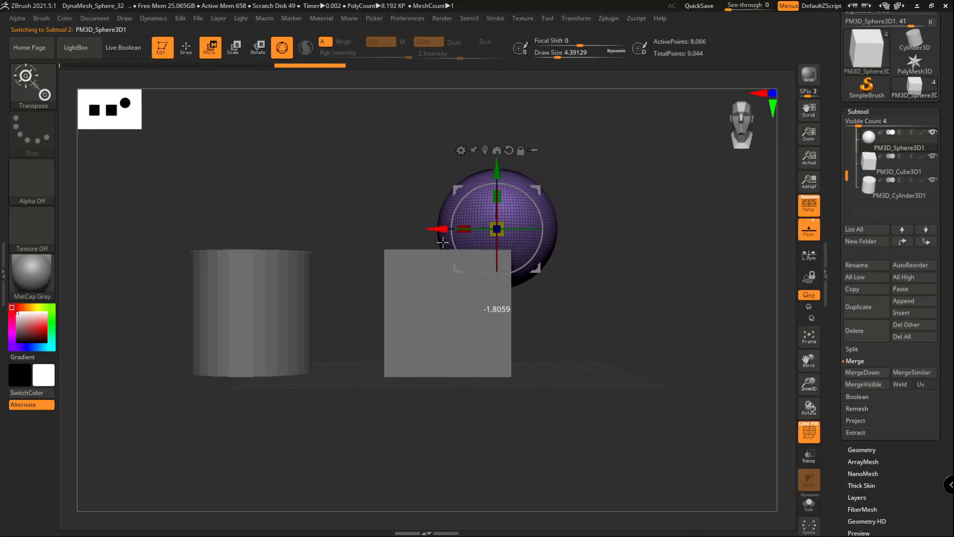
{"action": "right_click_drag", "start_coordinate": [597, 254], "coordinate": [588, 318]}
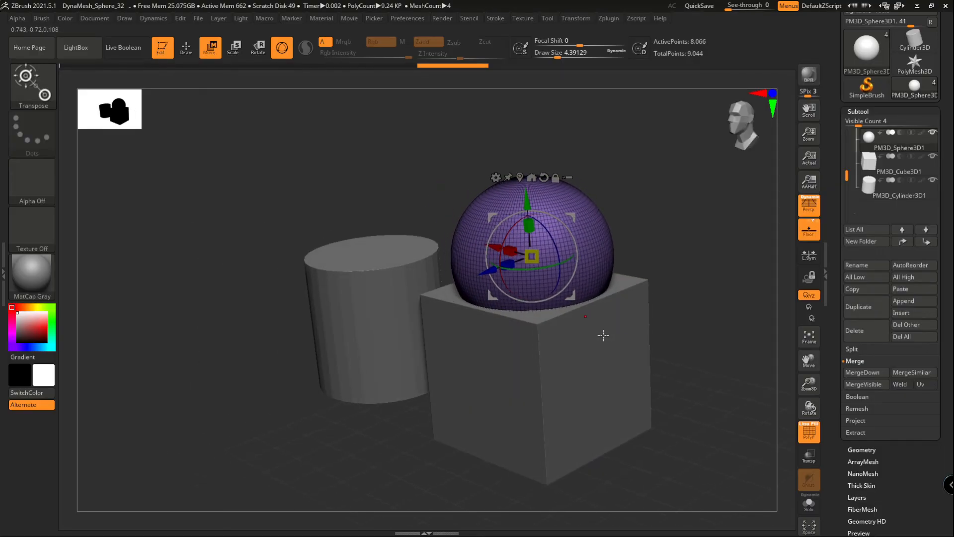
{"action": "key", "text": "q"}
{"action": "right_click_drag", "start_coordinate": [534, 299], "coordinate": [501, 325]}
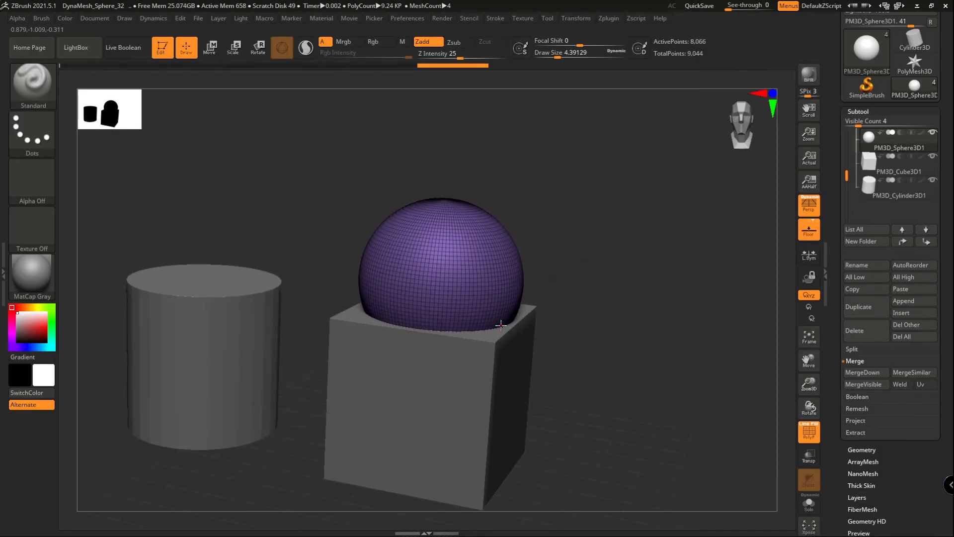
Turn off the PolyFrame display and check the order of the sphere and cube subtools in the peca_01 folder.
{"action": "key", "text": "shift+f"}
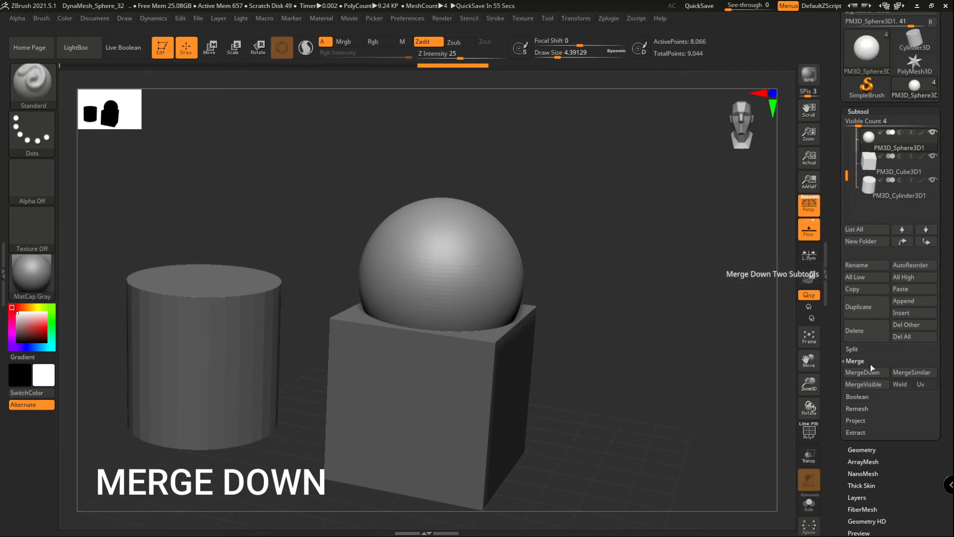
{"action": "left_click_drag", "start_coordinate": [950, 232], "coordinate": [948, 327]}
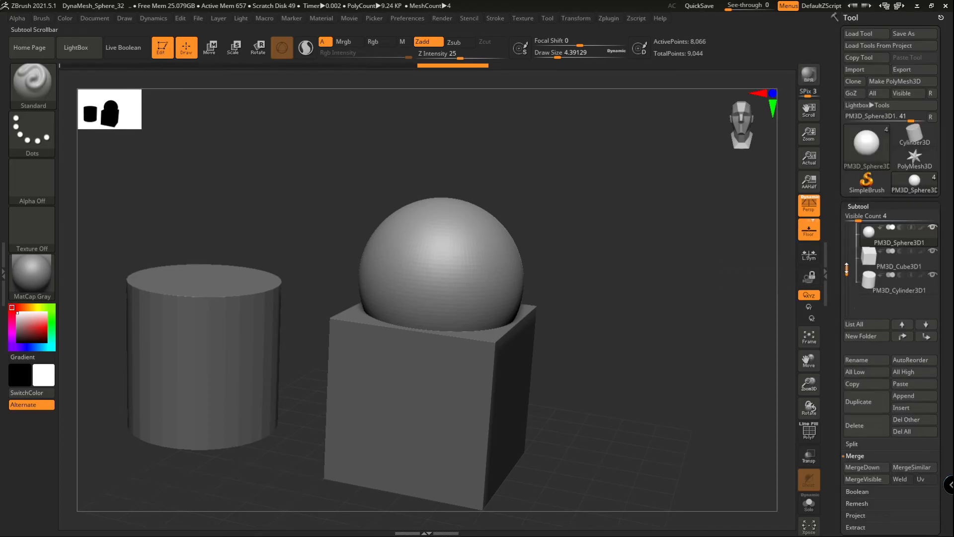
{"action": "left_click_drag", "start_coordinate": [846, 271], "coordinate": [847, 242]}
{"action": "mouse_move", "coordinate": [878, 262]}
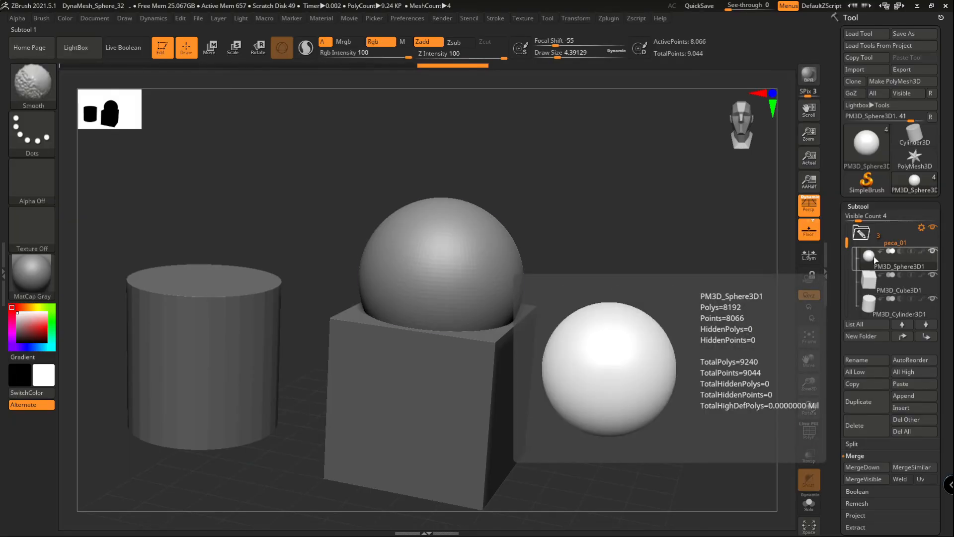
{"action": "left_click", "coordinate": [875, 258]}
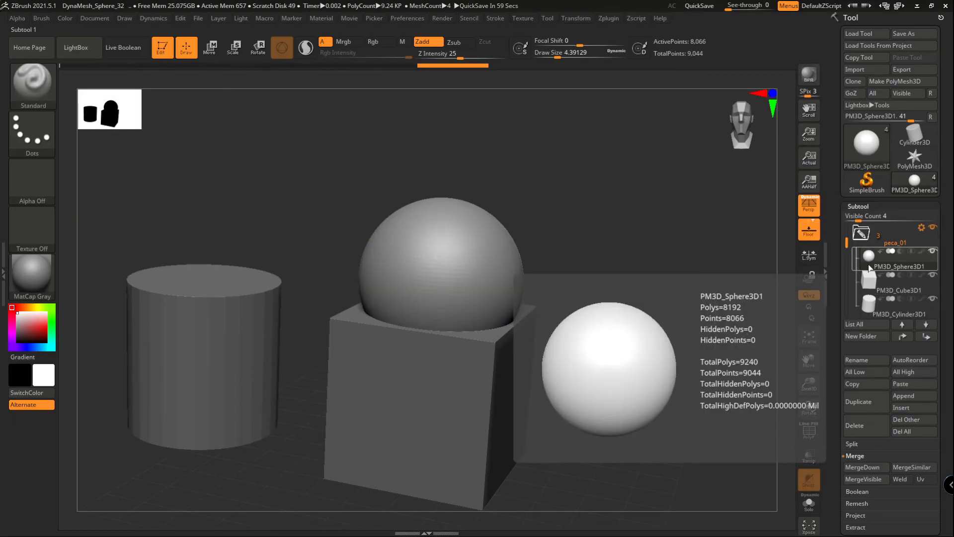
{"action": "left_click", "coordinate": [864, 274]}
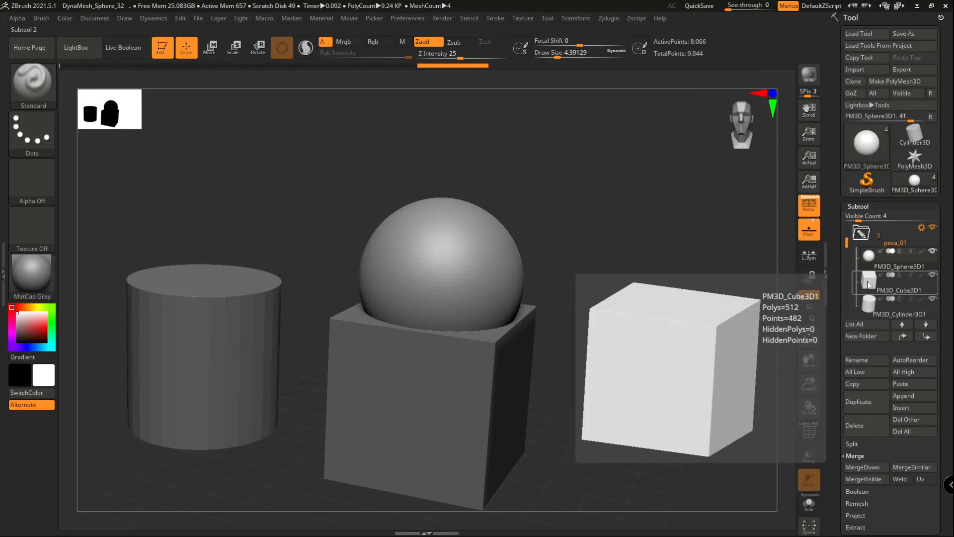
{"action": "left_click_drag", "start_coordinate": [942, 396], "coordinate": [942, 369]}
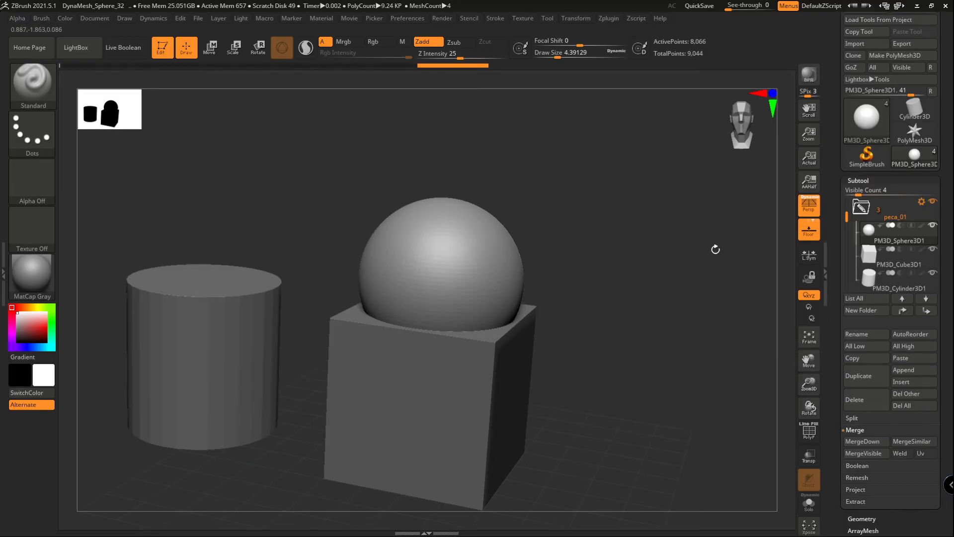
Turn on the PolyFrame display and merge the sphere subtool down into the cube subtool below it.
{"action": "key", "text": "shift+f"}
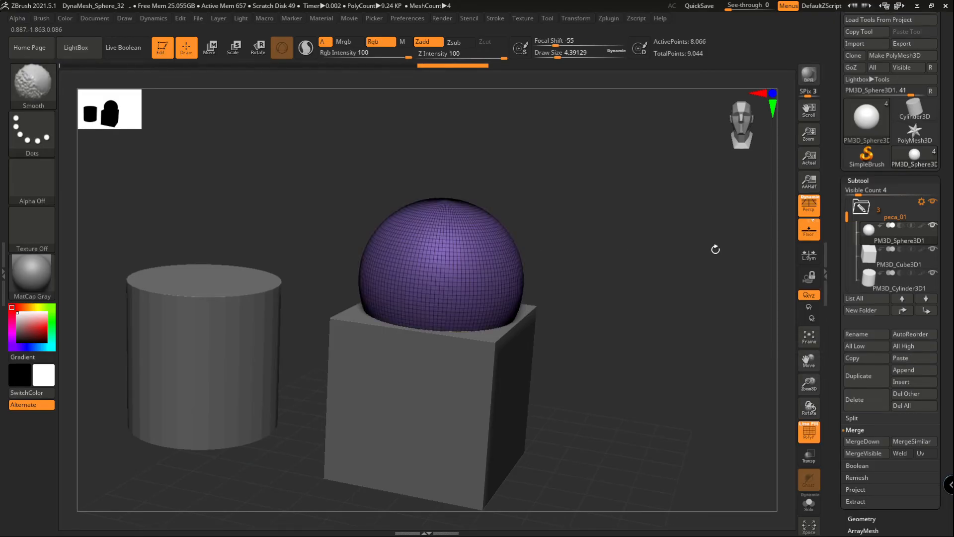
{"action": "left_click", "coordinate": [864, 441]}
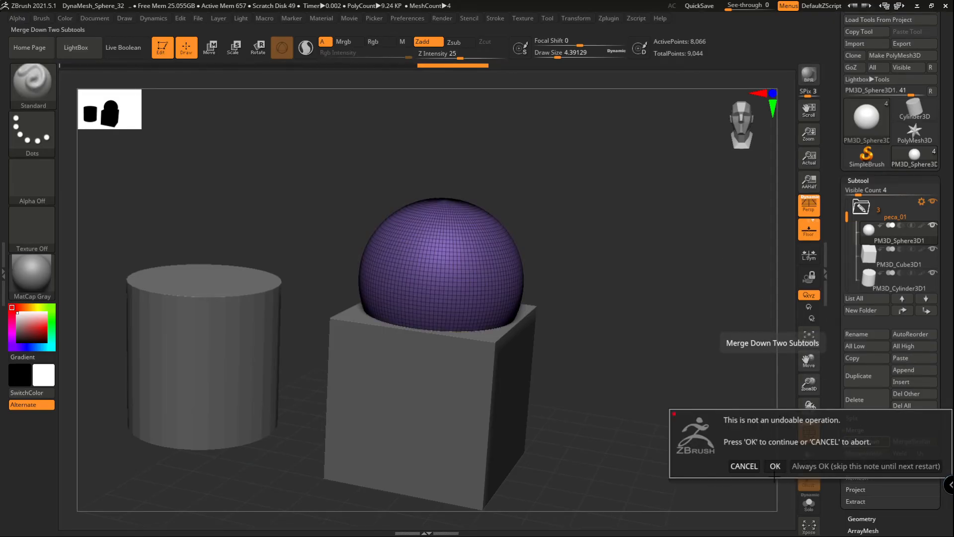
{"action": "left_click", "coordinate": [774, 465]}
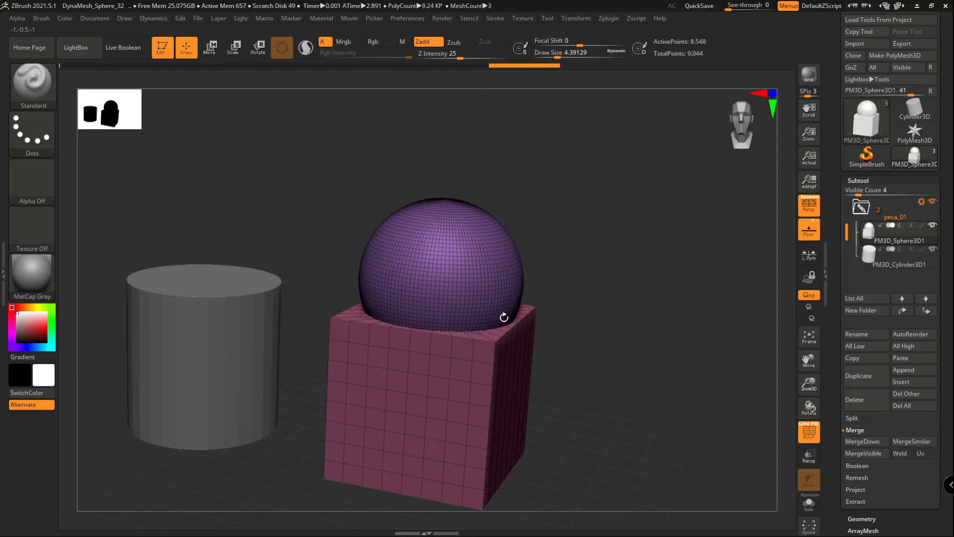
Examine the merged sphere and cube mesh with the PolyFrame display switched off and on.
{"action": "left_click_drag", "start_coordinate": [639, 292], "coordinate": [641, 330]}
{"action": "key", "text": "shift+f"}
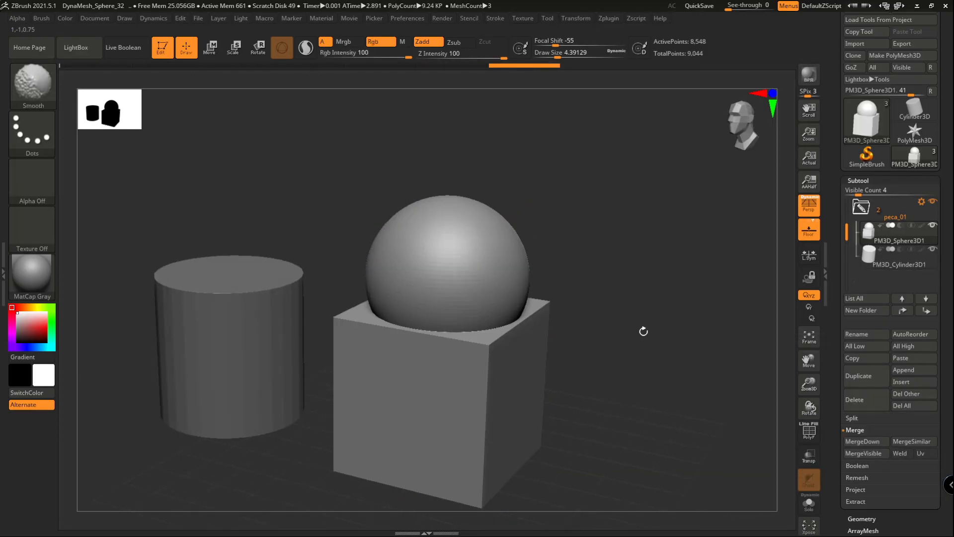
{"action": "key", "text": "shift+f"}
{"action": "key", "text": "shift+f"}
{"action": "key", "text": "shift+f"}
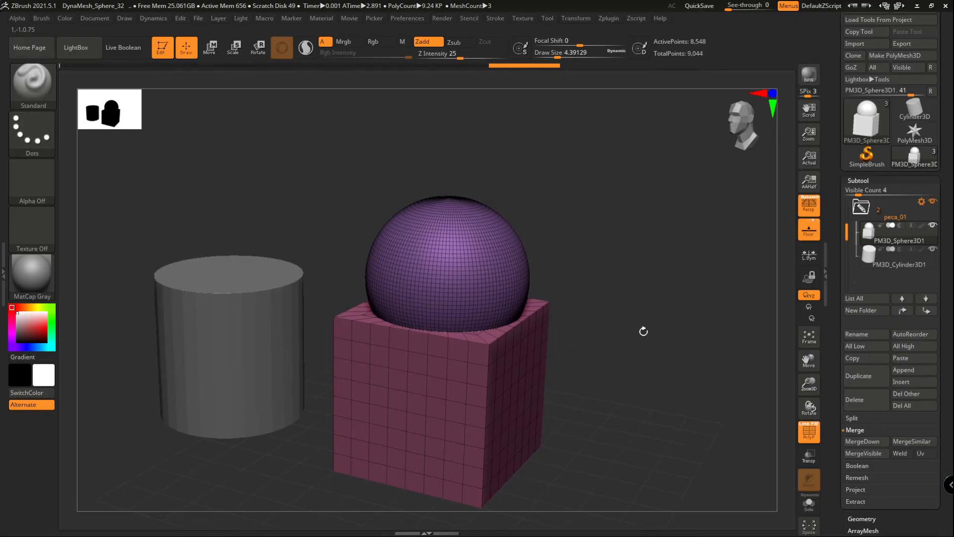
Merge all visible subtools into a new separate tool with MergeVisible.
{"action": "right_click_drag", "start_coordinate": [473, 313], "coordinate": [501, 325], "text": "ctrl"}
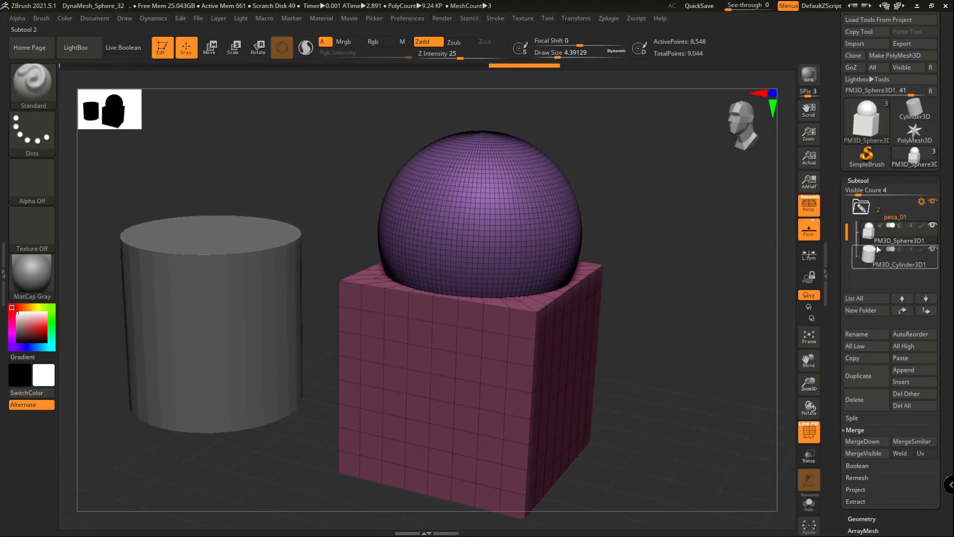
{"action": "mouse_move", "coordinate": [878, 242]}
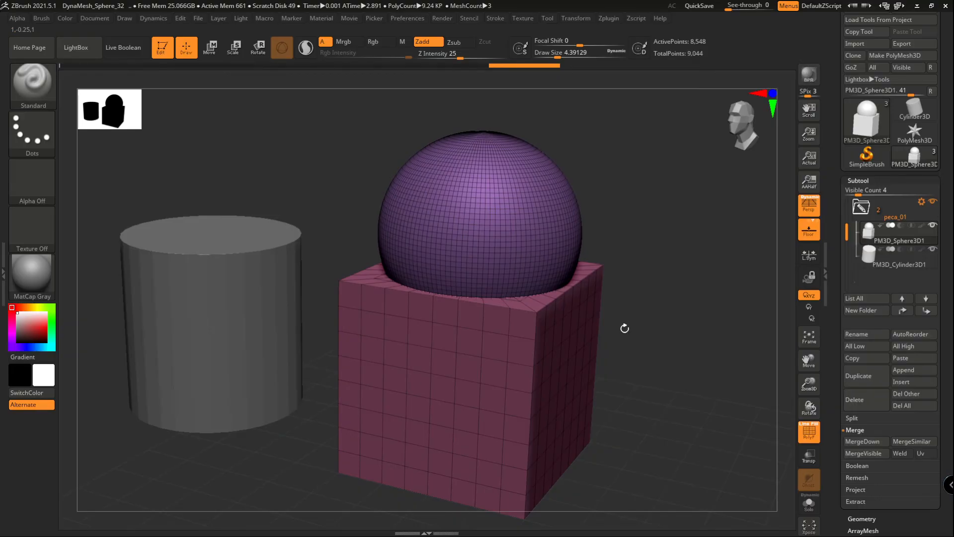
{"action": "left_click", "coordinate": [858, 453]}
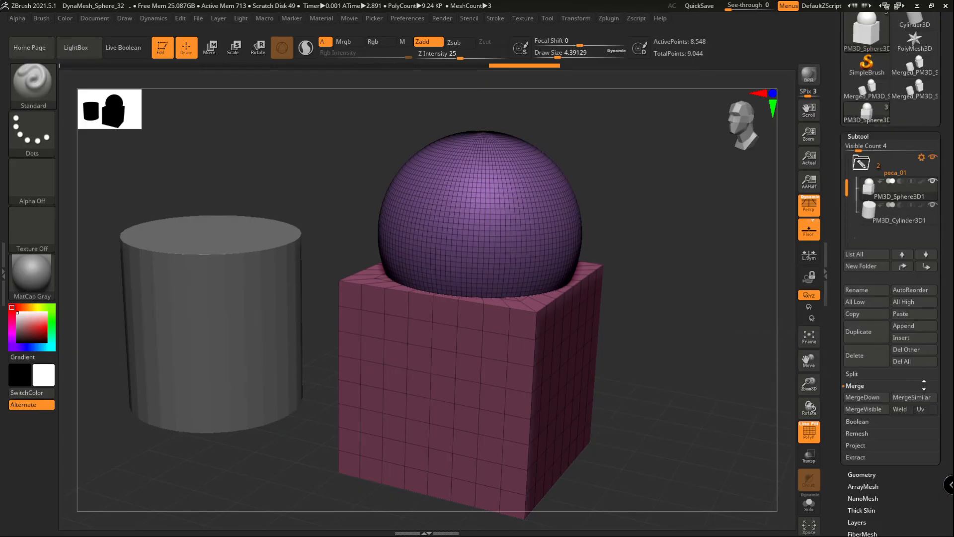
Split the merged sphere and cube subtool into separate subtools with Split To Parts, accepting that it cannot be undone.
{"action": "left_click", "coordinate": [861, 372]}
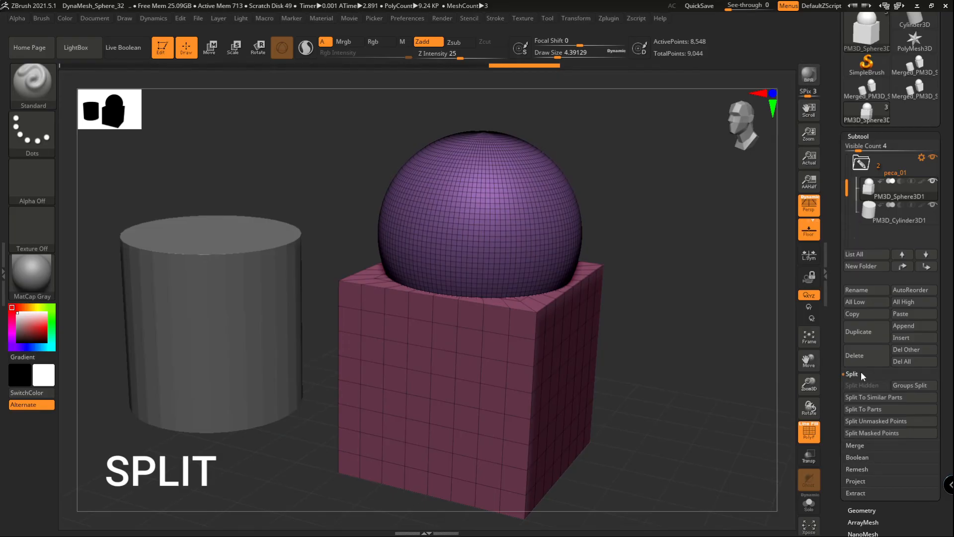
{"action": "left_click", "coordinate": [864, 407]}
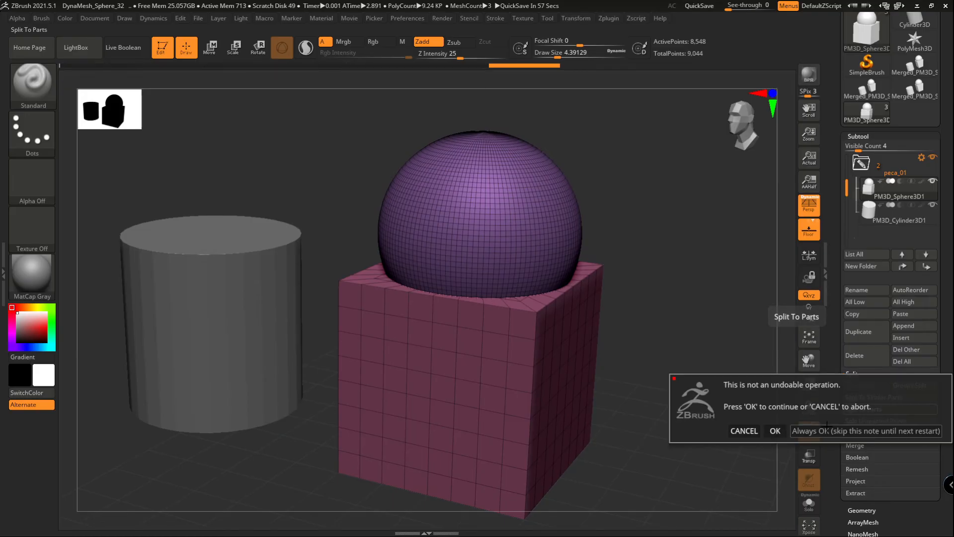
{"action": "left_click", "coordinate": [776, 430]}
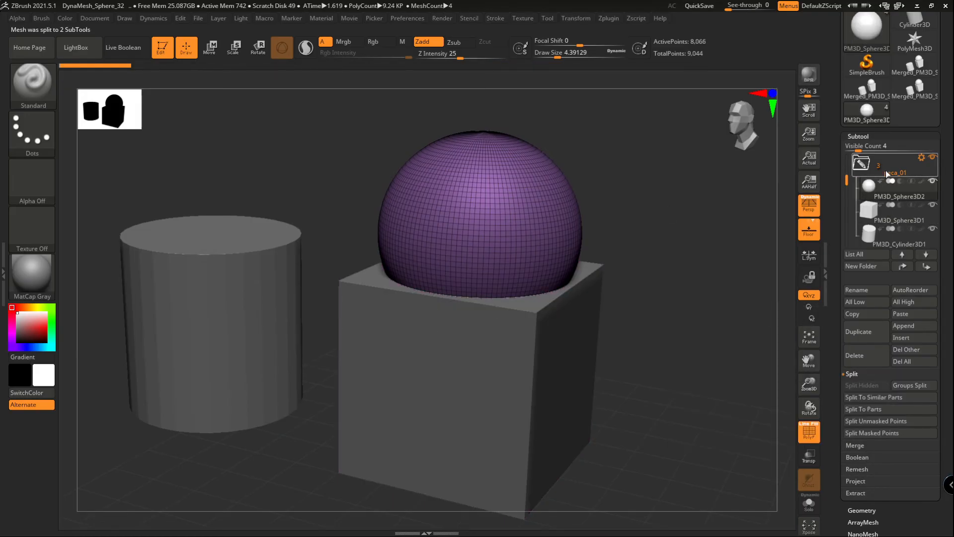
{"action": "mouse_move", "coordinate": [882, 212]}
{"action": "left_click", "coordinate": [919, 373]}
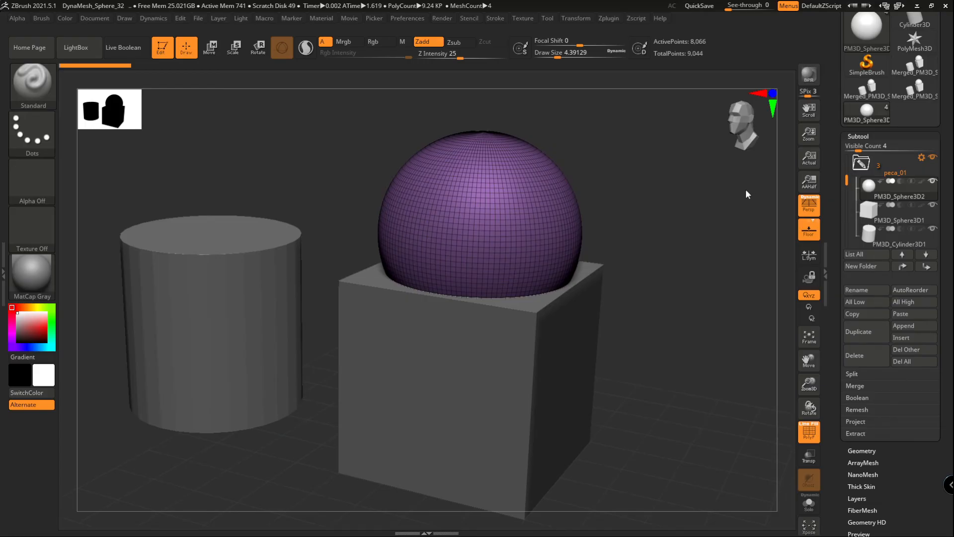
Snap to the front view of the shapes, compare it with and without perspective distortion, and leave perspective off.
{"action": "right_click_drag", "start_coordinate": [618, 343], "coordinate": [497, 297], "text": "shift"}
{"action": "right_click_drag", "start_coordinate": [437, 335], "coordinate": [609, 317], "text": "alt"}
{"action": "right_click_drag", "start_coordinate": [609, 317], "coordinate": [594, 301], "text": "alt"}
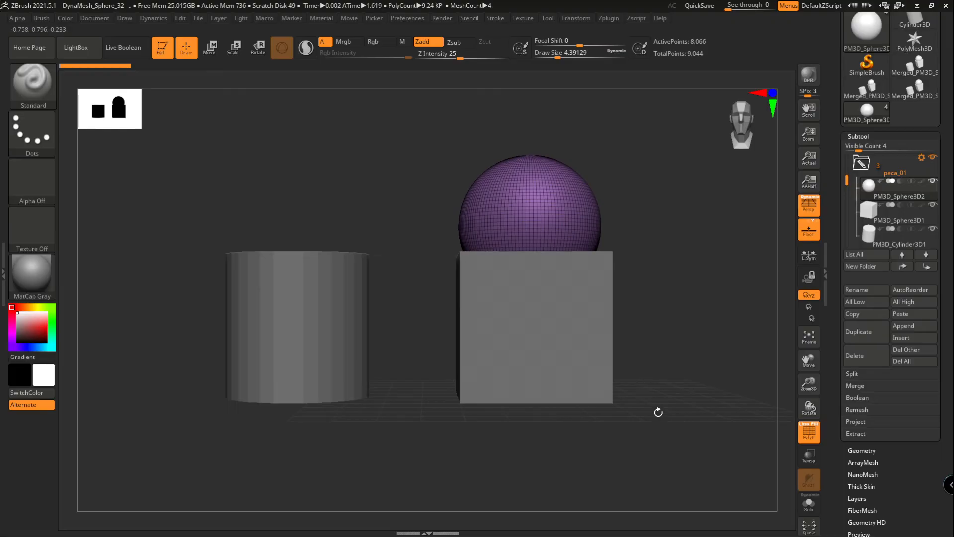
{"action": "left_click", "coordinate": [815, 211]}
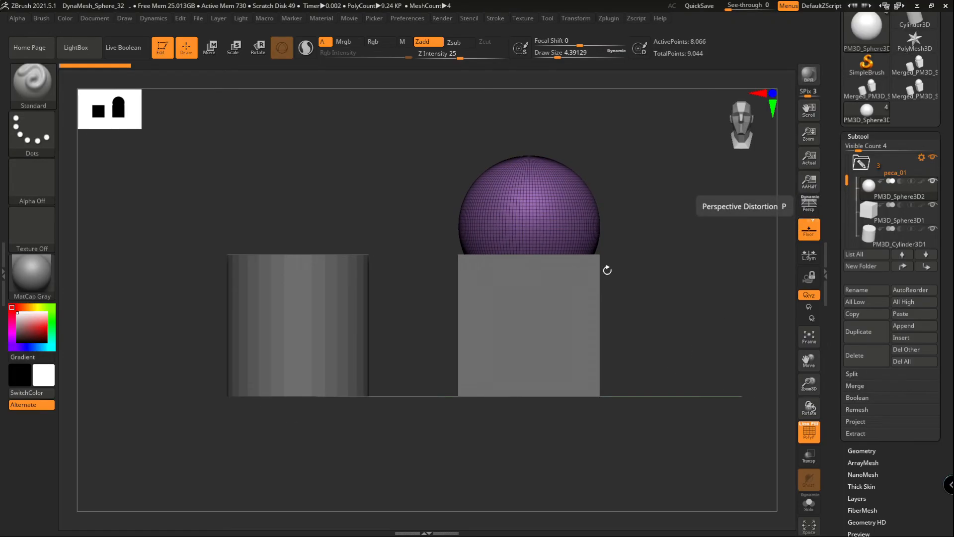
{"action": "left_click", "coordinate": [807, 210]}
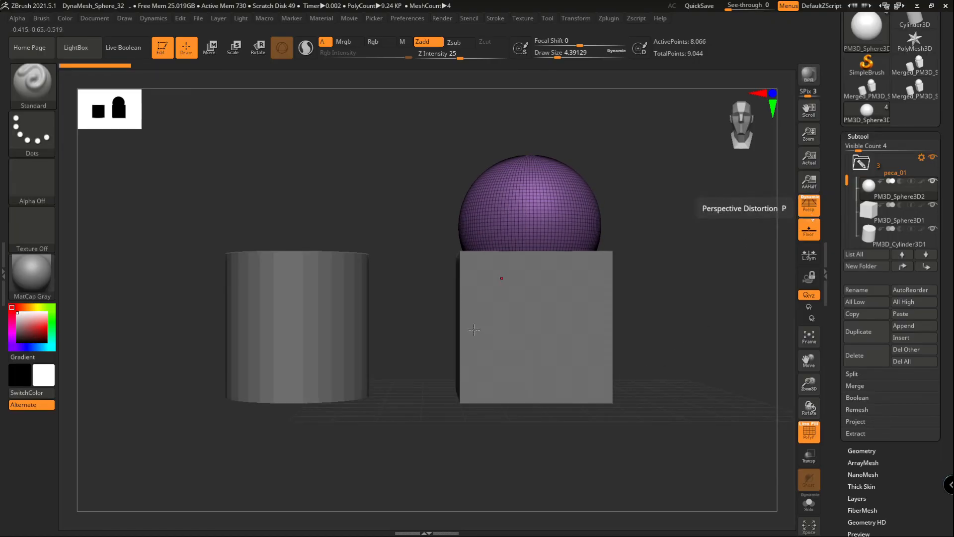
{"action": "left_click", "coordinate": [806, 211]}
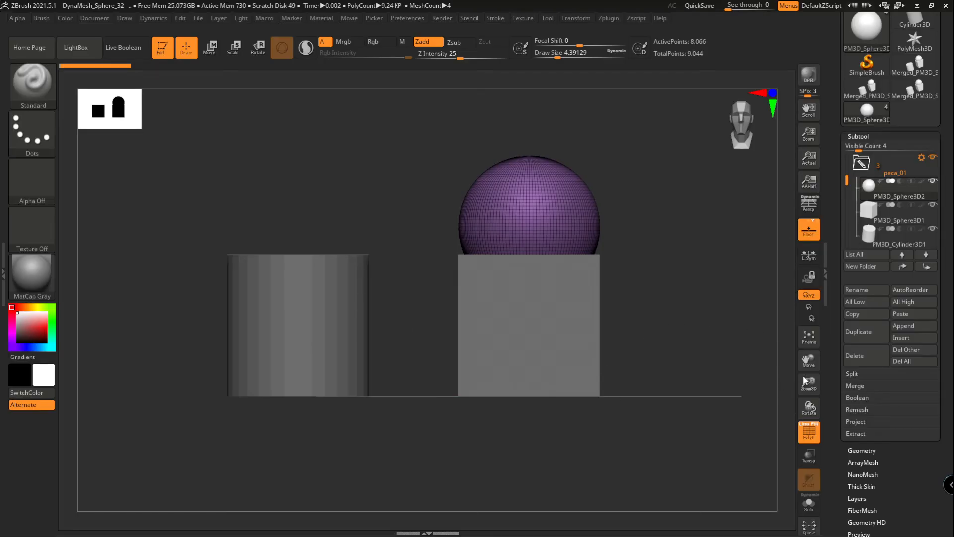
Compare the canvas at antialiased half size and at actual size, with the shapes zoomed out and back in.
{"action": "mouse_move", "coordinate": [811, 115]}
{"action": "left_mouse_down"}
{"action": "mouse_move", "coordinate": [769, 230]}
{"action": "mouse_move", "coordinate": [855, 115]}
{"action": "mouse_move", "coordinate": [789, 109]}
{"action": "mouse_move", "coordinate": [852, 239]}
{"action": "mouse_move", "coordinate": [797, 117]}
{"action": "mouse_move", "coordinate": [787, 140]}
{"action": "mouse_move", "coordinate": [834, 112]}
{"action": "mouse_move", "coordinate": [790, 144]}
{"action": "mouse_move", "coordinate": [809, 109]}
{"action": "mouse_move", "coordinate": [809, 160]}
{"action": "mouse_move", "coordinate": [809, 130]}
{"action": "left_mouse_up"}
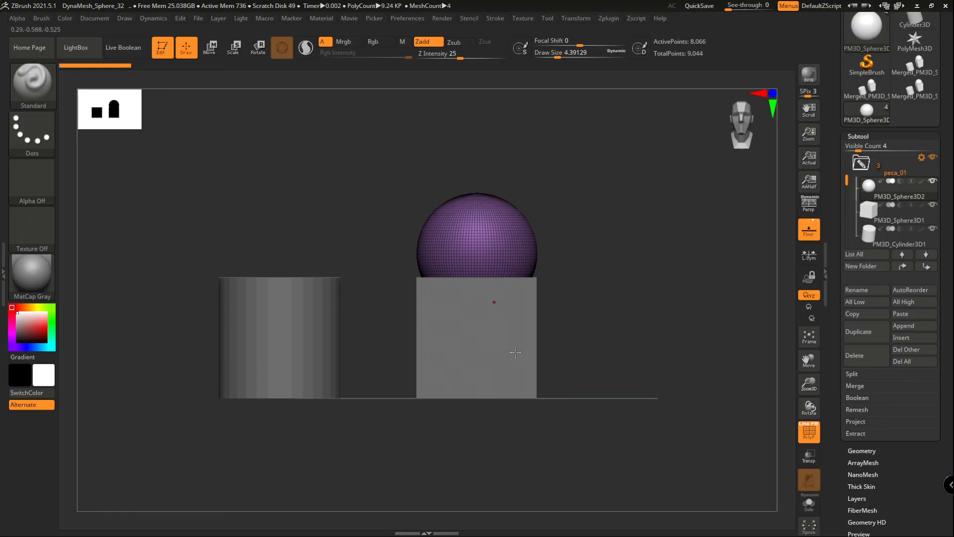
{"action": "left_click", "coordinate": [817, 181]}
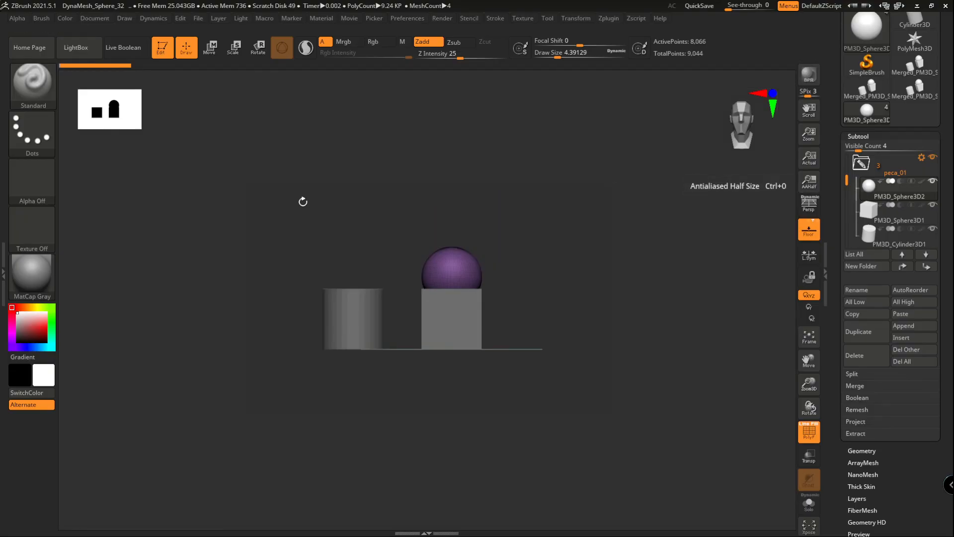
{"action": "left_click", "coordinate": [818, 161]}
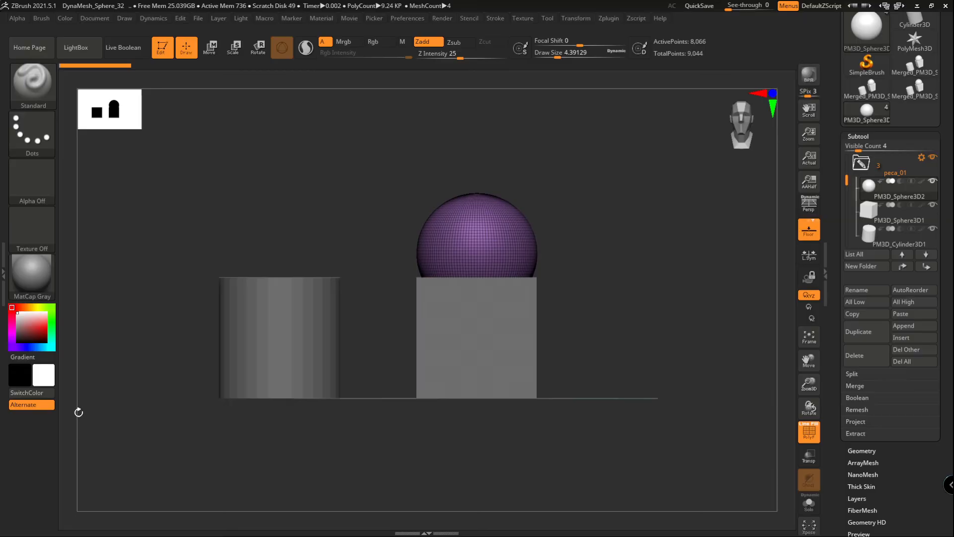
{"action": "left_click", "coordinate": [809, 187]}
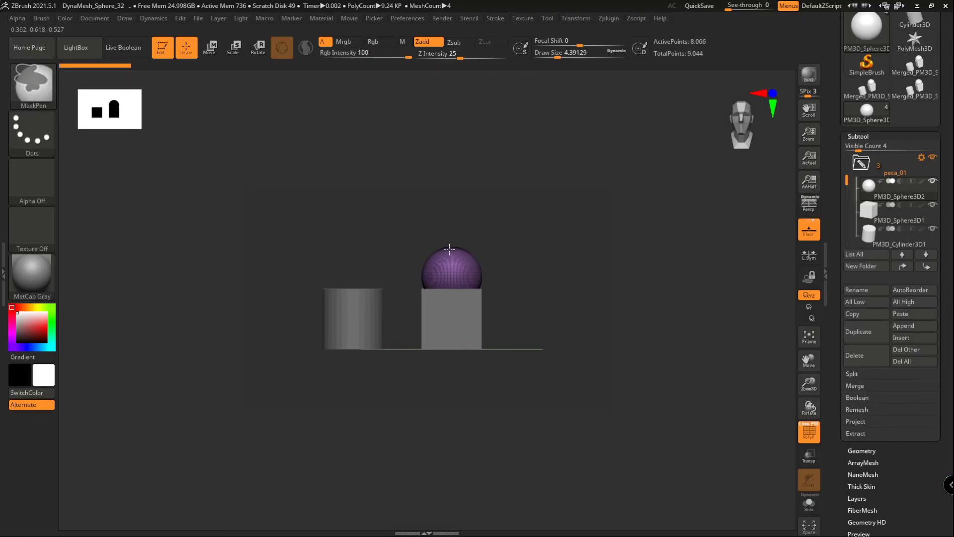
{"action": "mouse_move", "coordinate": [447, 303]}
{"action": "right_mouse_down", "text": "ctrl"}
{"action": "mouse_move", "coordinate": [426, 263]}
{"action": "mouse_move", "coordinate": [445, 213]}
{"action": "mouse_move", "coordinate": [464, 281]}
{"action": "mouse_move", "coordinate": [455, 377]}
{"action": "mouse_move", "coordinate": [479, 329]}
{"action": "right_mouse_up", "text": "ctrl"}
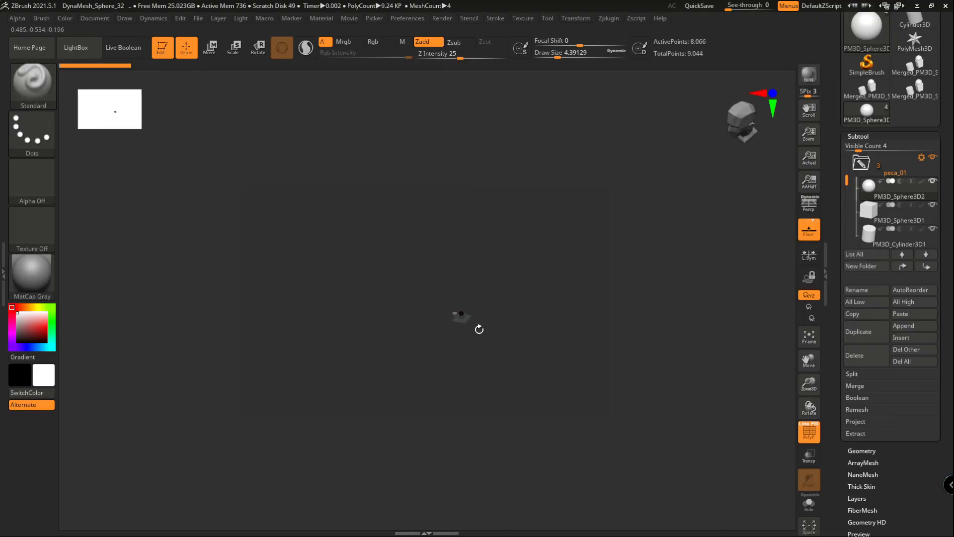
{"action": "left_click", "coordinate": [809, 157]}
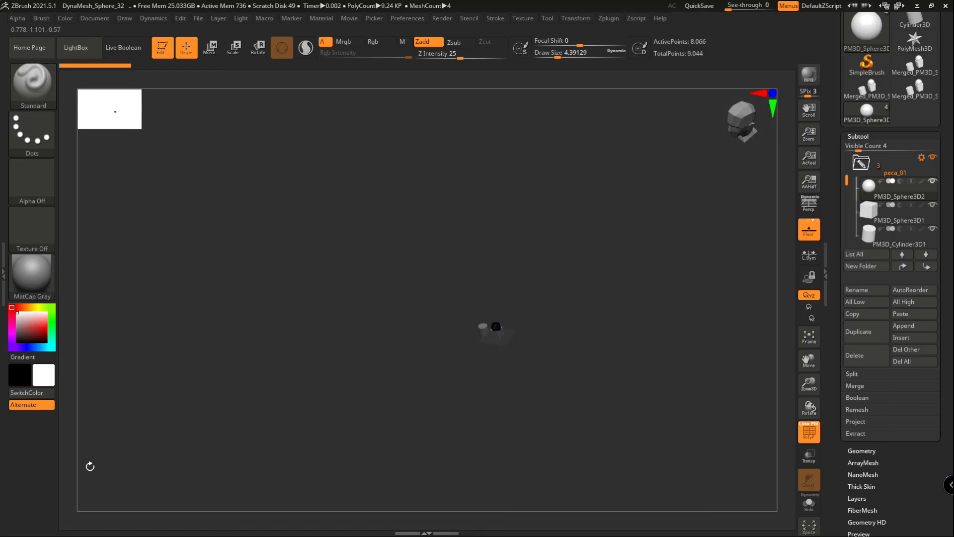
{"action": "key", "text": "ctrl+z"}
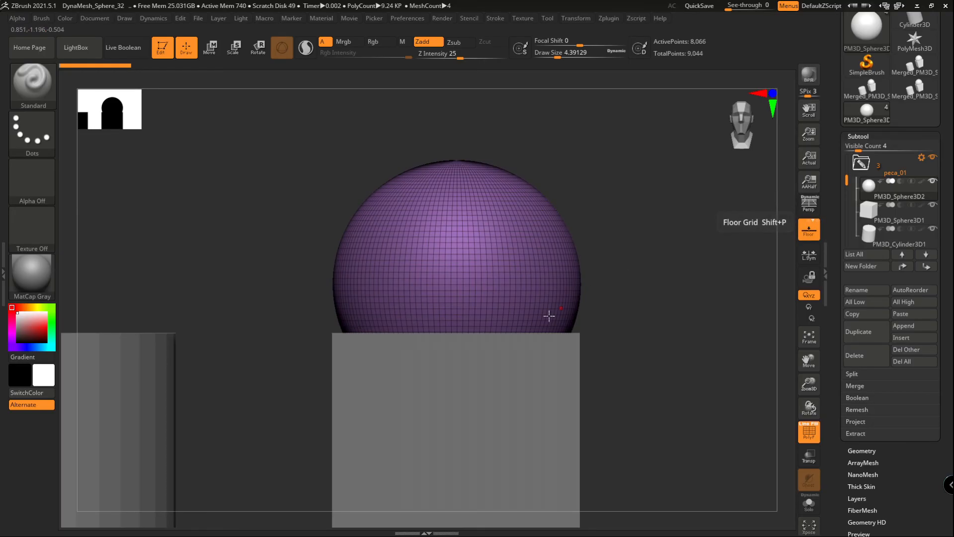
Frame the shapes and examine the floor grid planes on the different axes from several angles.
{"action": "key", "text": "f"}
{"action": "right_click_drag", "start_coordinate": [547, 317], "coordinate": [496, 379]}
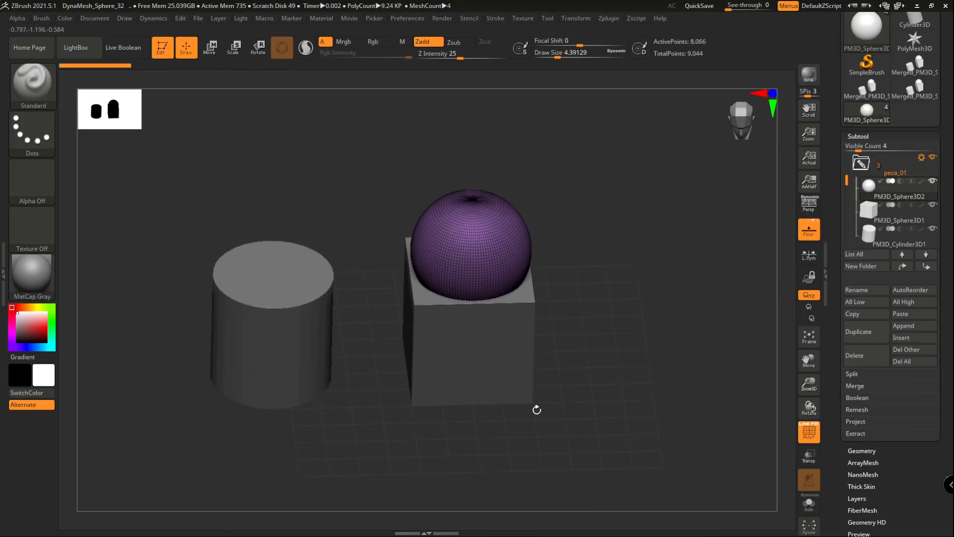
{"action": "right_click_drag", "start_coordinate": [536, 409], "coordinate": [504, 388], "text": "alt"}
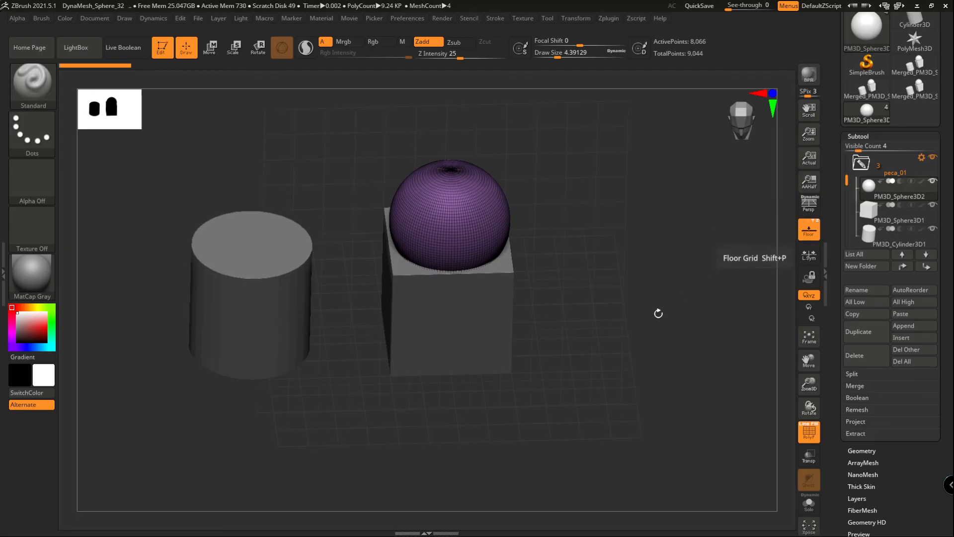
{"action": "left_click_drag", "start_coordinate": [584, 288], "coordinate": [551, 274], "text": "shift"}
{"action": "mouse_move", "coordinate": [543, 311]}
{"action": "left_mouse_down"}
{"action": "mouse_move", "coordinate": [513, 332]}
{"action": "mouse_move", "coordinate": [580, 244]}
{"action": "left_mouse_up"}
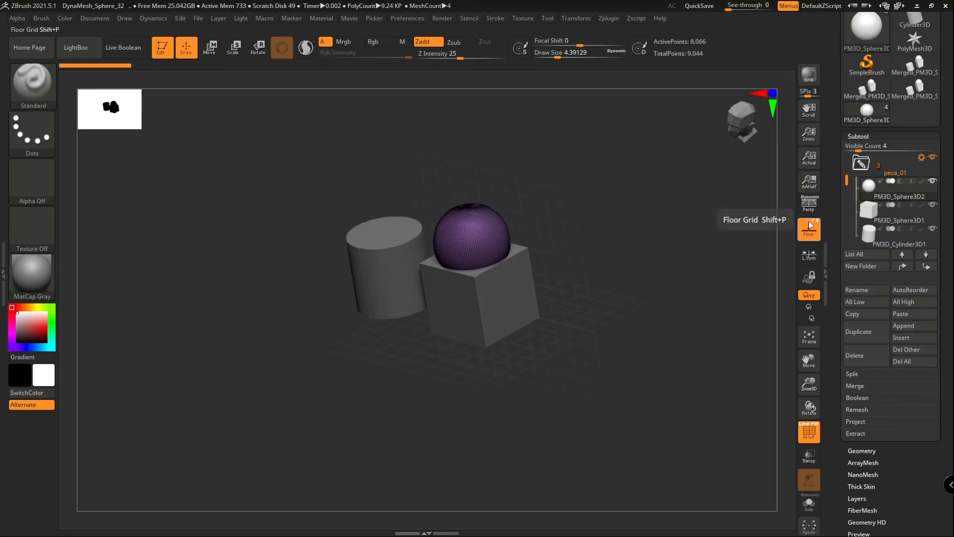
{"action": "left_click_drag", "start_coordinate": [743, 247], "coordinate": [423, 305]}
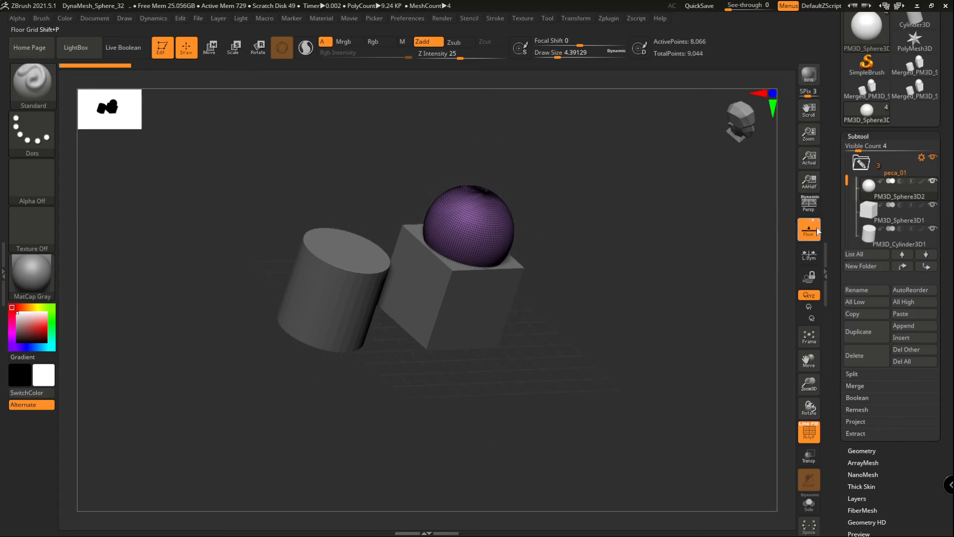
Examine the shapes under free view rotation, including a tilted angle, and return to the straight front view.
{"action": "left_click_drag", "start_coordinate": [519, 305], "coordinate": [492, 348], "text": "shift"}
{"action": "right_click_drag", "start_coordinate": [493, 349], "coordinate": [481, 379]}
{"action": "mouse_move", "coordinate": [481, 379]}
{"action": "right_mouse_down", "text": "ctrl"}
{"action": "mouse_move", "coordinate": [478, 423]}
{"action": "mouse_move", "coordinate": [493, 376]}
{"action": "right_mouse_up", "text": "ctrl"}
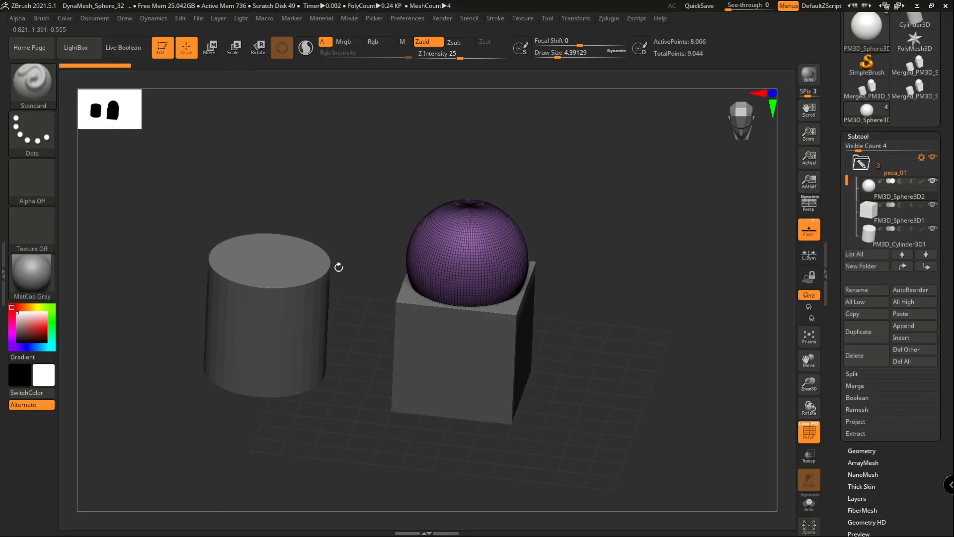
{"action": "right_click_drag", "start_coordinate": [485, 327], "coordinate": [408, 281]}
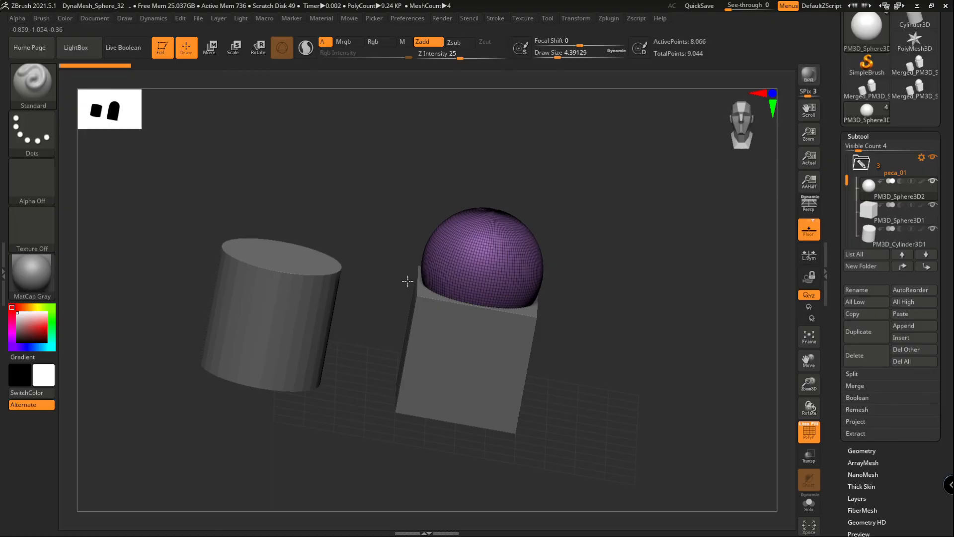
{"action": "right_click_drag", "start_coordinate": [648, 355], "coordinate": [692, 351], "text": "shift"}
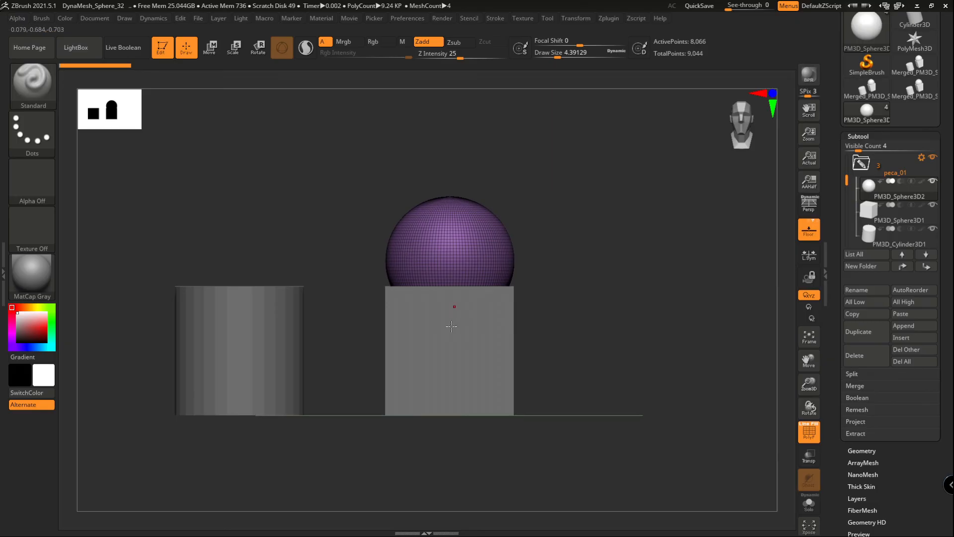
Select the cylinder subtool and frame it to fill the view from a distant zoomed-out position.
{"action": "left_click", "coordinate": [229, 355], "text": "alt"}
{"action": "right_click_drag", "start_coordinate": [258, 330], "coordinate": [210, 311], "text": "ctrl"}
{"action": "right_click_drag", "start_coordinate": [210, 310], "coordinate": [337, 338], "text": "alt"}
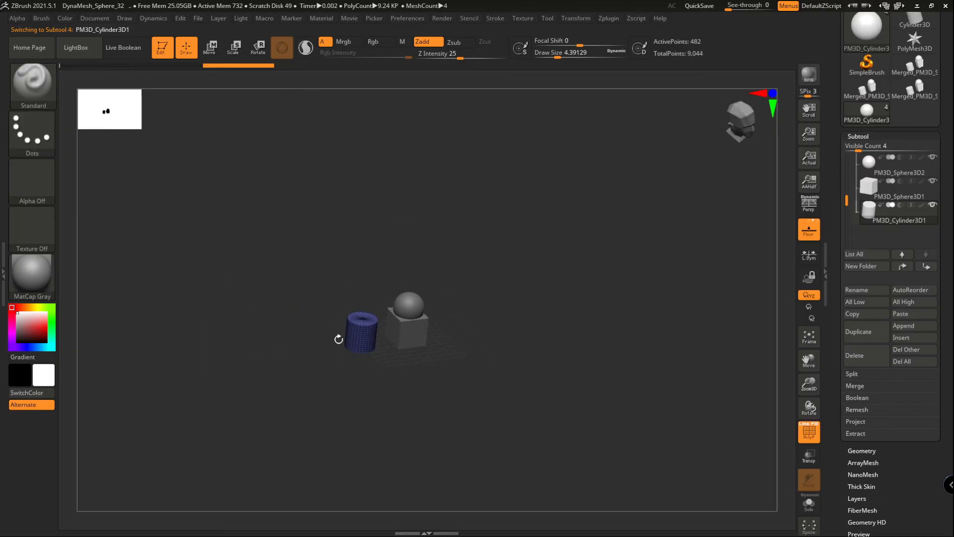
{"action": "left_click", "coordinate": [809, 341]}
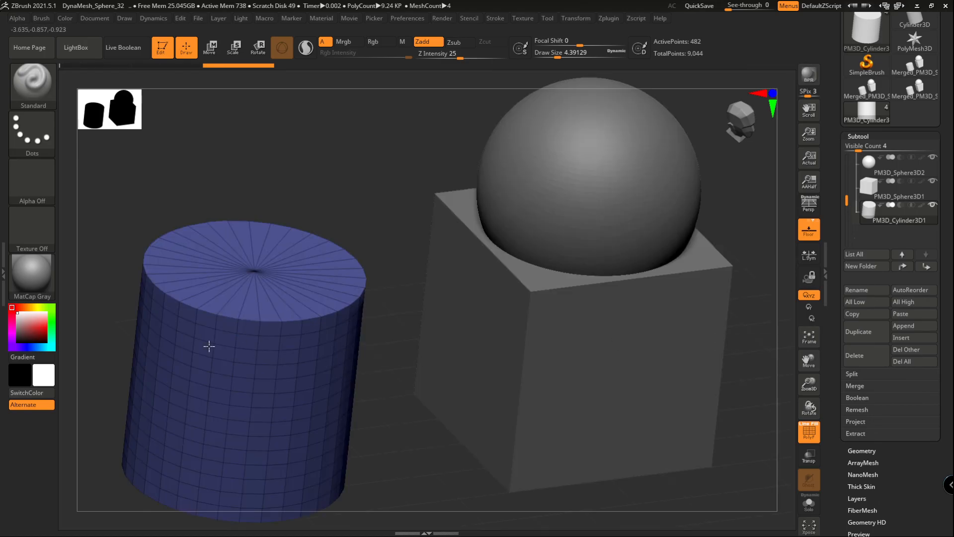
Examine the cylinder up close and from an angle, comparing its mesh with the PolyFrame display off and on.
{"action": "right_click_drag", "start_coordinate": [473, 323], "coordinate": [356, 311], "text": "ctrl"}
{"action": "right_click_drag", "start_coordinate": [419, 407], "coordinate": [385, 306], "text": "alt"}
{"action": "right_click_drag", "start_coordinate": [599, 244], "coordinate": [699, 208], "text": "alt"}
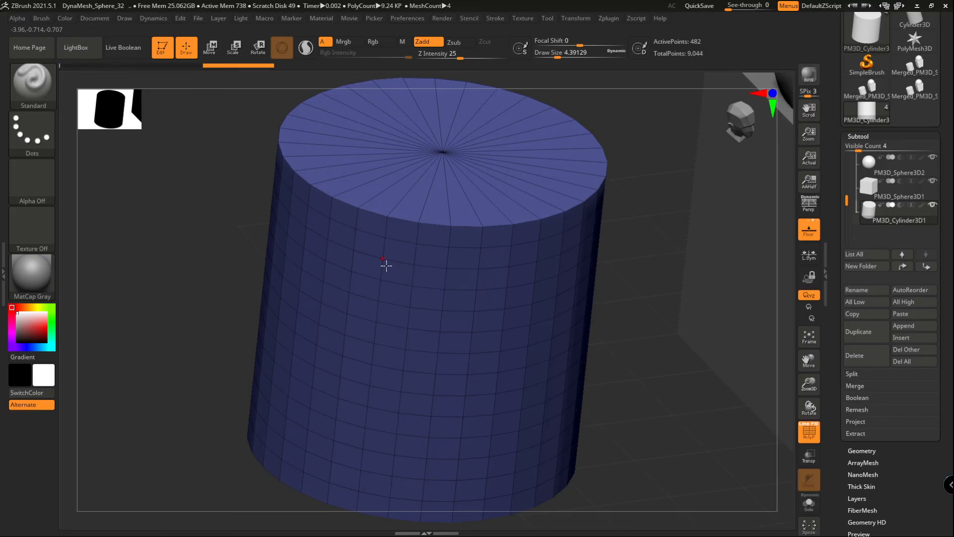
{"action": "right_click_drag", "start_coordinate": [372, 364], "coordinate": [413, 382], "text": "ctrl"}
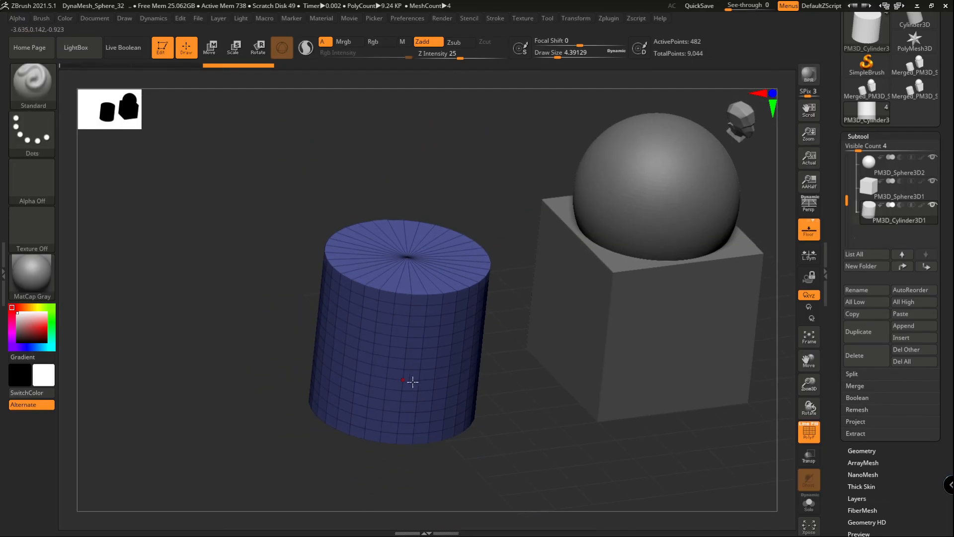
{"action": "left_click_drag", "start_coordinate": [726, 437], "coordinate": [673, 427]}
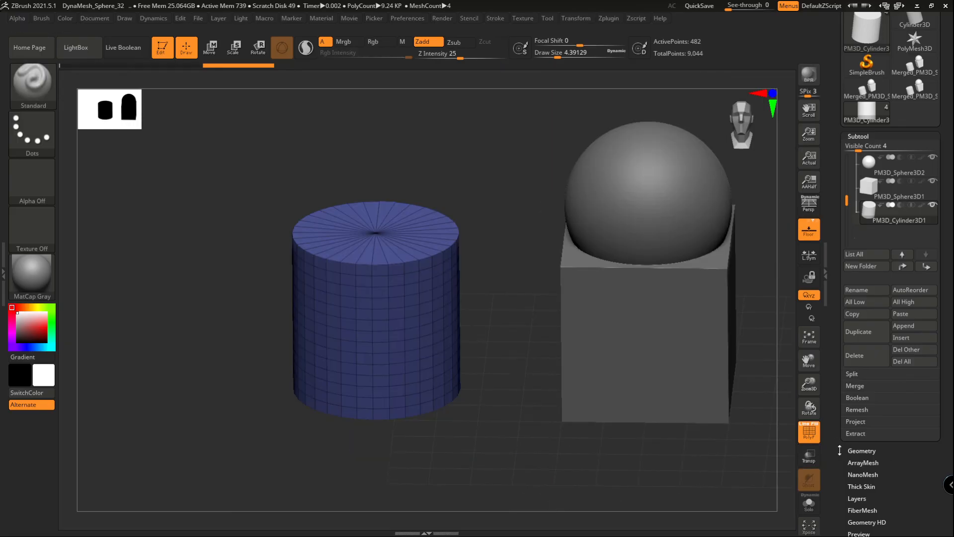
{"action": "left_click", "coordinate": [812, 437]}
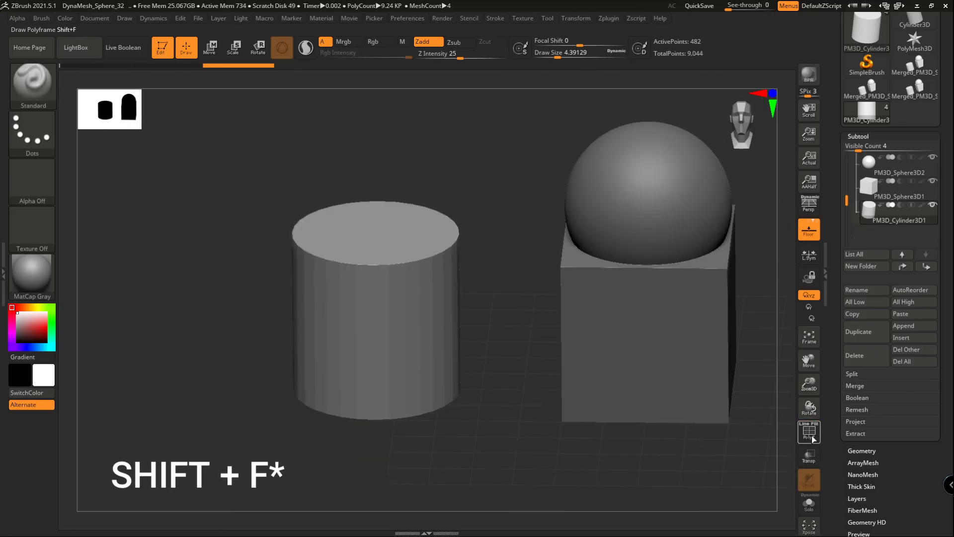
{"action": "left_click", "coordinate": [812, 437]}
{"action": "left_click", "coordinate": [813, 438]}
{"action": "left_click", "coordinate": [812, 438]}
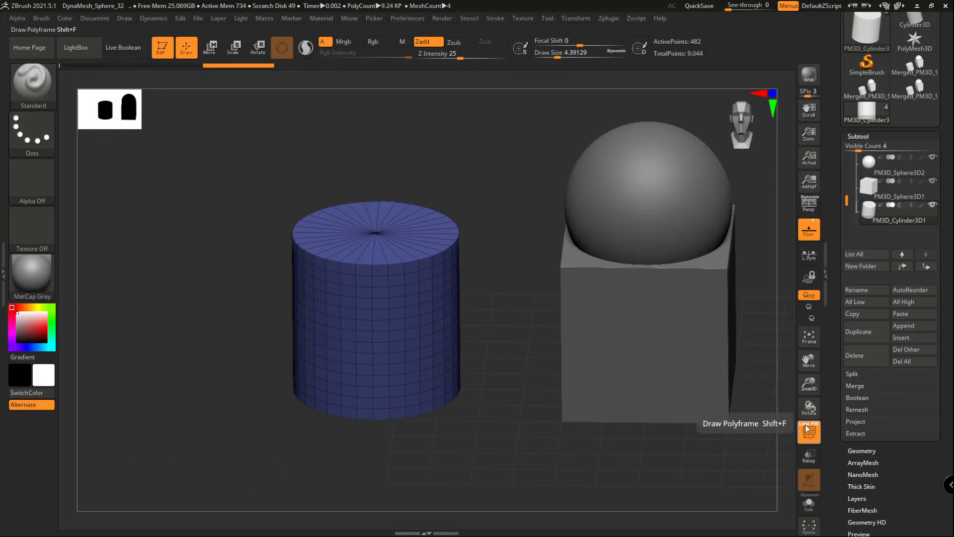
Compare the cylinder's PolyFrame display with the Line option off and on, leaving the wireframe lines shown.
{"action": "left_click", "coordinate": [808, 428]}
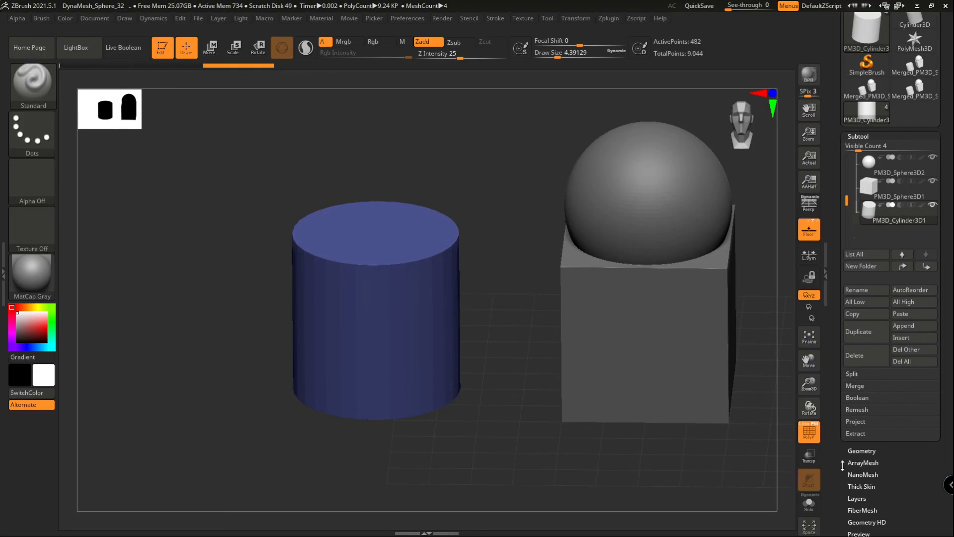
{"action": "left_click", "coordinate": [809, 429]}
{"action": "left_click", "coordinate": [808, 429]}
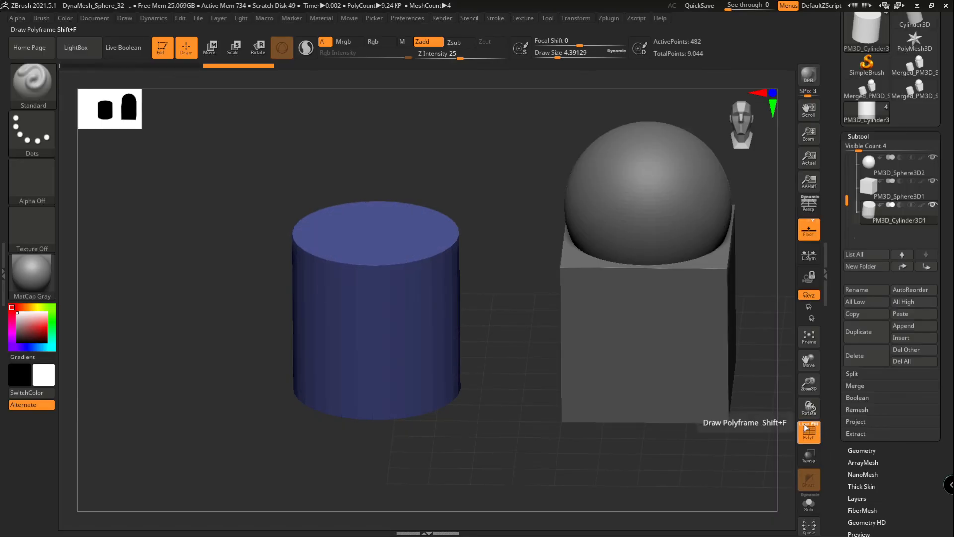
{"action": "left_click", "coordinate": [807, 426]}
{"action": "left_click", "coordinate": [808, 428]}
{"action": "left_click", "coordinate": [808, 428]}
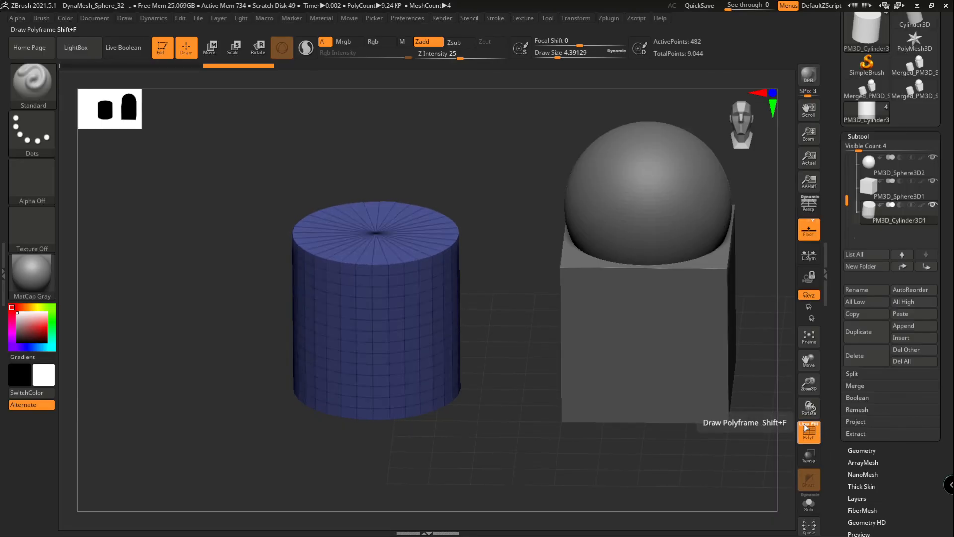
Turn on Ghost transparency and move the cylinder along its X axis until it overlaps the cube.
{"action": "left_click", "coordinate": [812, 460]}
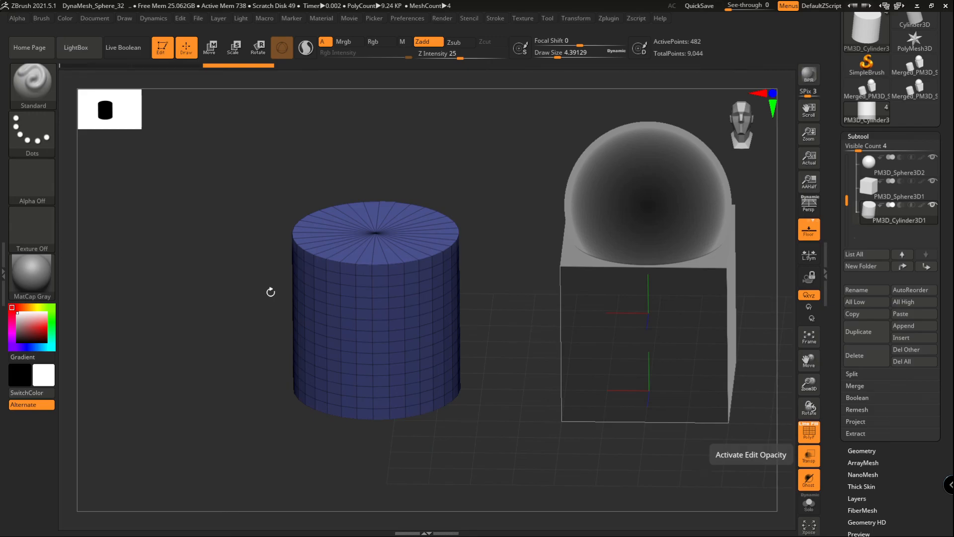
{"action": "left_click_drag", "start_coordinate": [356, 279], "coordinate": [327, 333]}
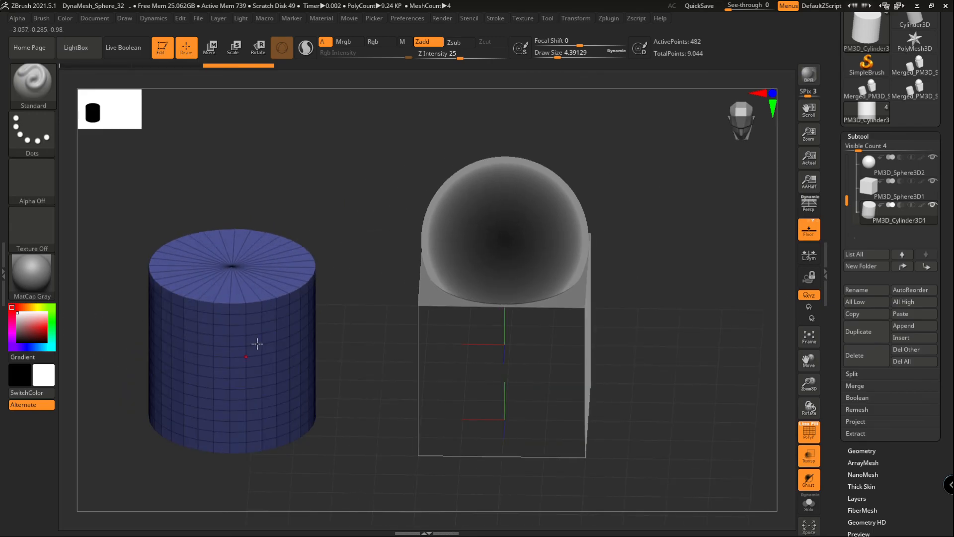
{"action": "key", "text": "w"}
{"action": "left_click_drag", "start_coordinate": [169, 337], "coordinate": [401, 344]}
{"action": "right_click_drag", "start_coordinate": [298, 348], "coordinate": [358, 373]}
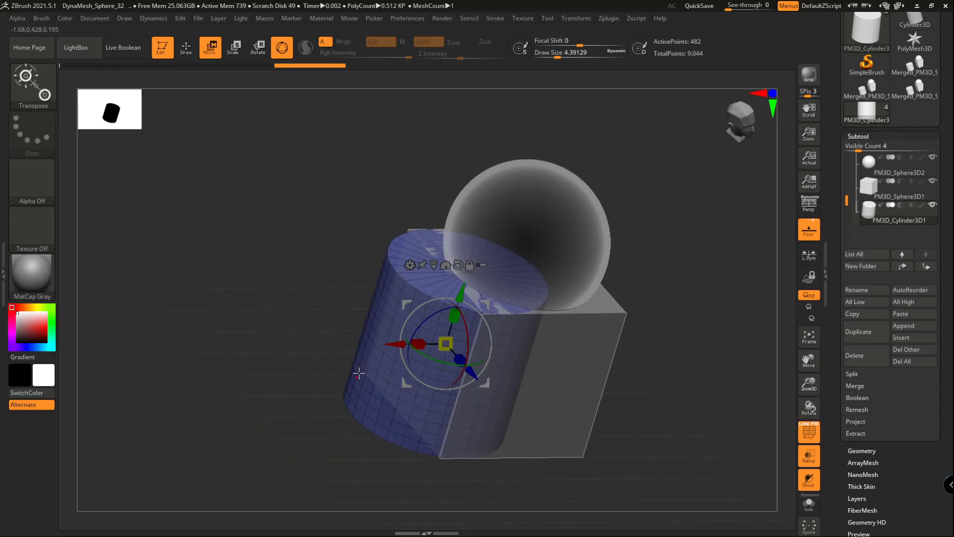
Examine the overlapping shapes from other angles and move the cylinder back out beside the cube.
{"action": "right_click_drag", "start_coordinate": [586, 368], "coordinate": [502, 341]}
{"action": "right_click_drag", "start_coordinate": [432, 332], "coordinate": [447, 336]}
{"action": "left_click_drag", "start_coordinate": [422, 339], "coordinate": [166, 341]}
{"action": "right_click_drag", "start_coordinate": [299, 348], "coordinate": [299, 319], "text": "ctrl"}
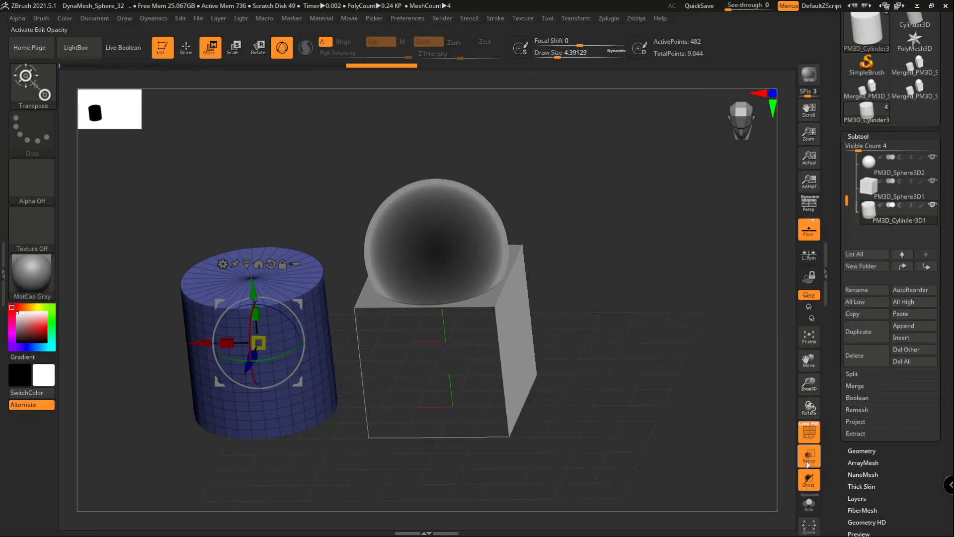
Compare the transparent display with the Ghost option off and on, and turn transparency off.
{"action": "left_click", "coordinate": [809, 480]}
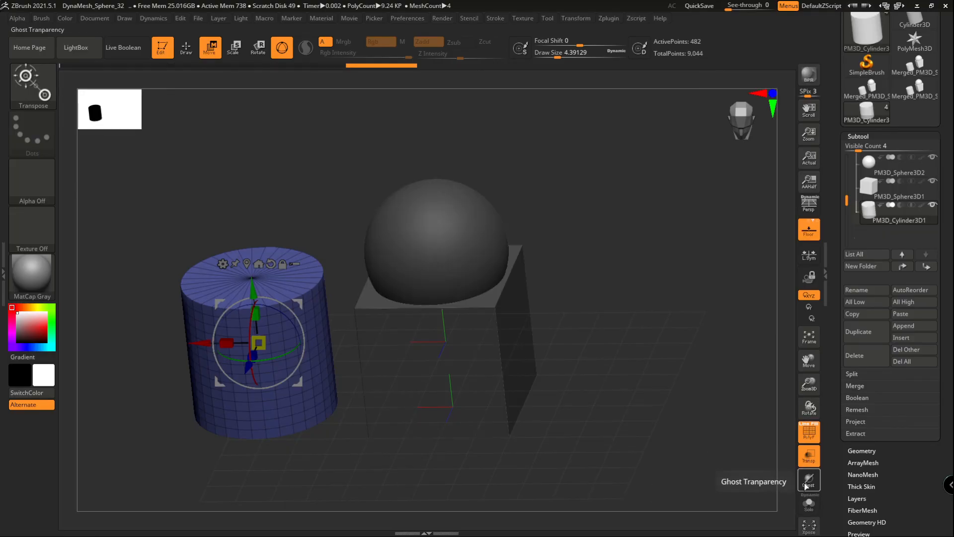
{"action": "left_click", "coordinate": [808, 480]}
{"action": "left_click", "coordinate": [808, 480]}
{"action": "mouse_move", "coordinate": [438, 341]}
{"action": "right_mouse_down"}
{"action": "mouse_move", "coordinate": [473, 326]}
{"action": "mouse_move", "coordinate": [441, 356]}
{"action": "mouse_move", "coordinate": [427, 335]}
{"action": "right_mouse_up"}
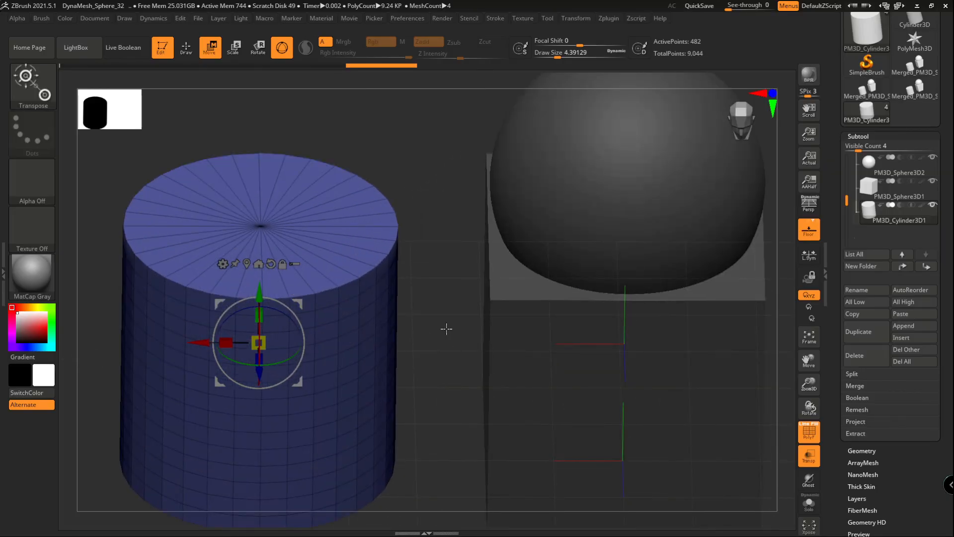
{"action": "right_click_drag", "start_coordinate": [440, 275], "coordinate": [466, 288], "text": "ctrl"}
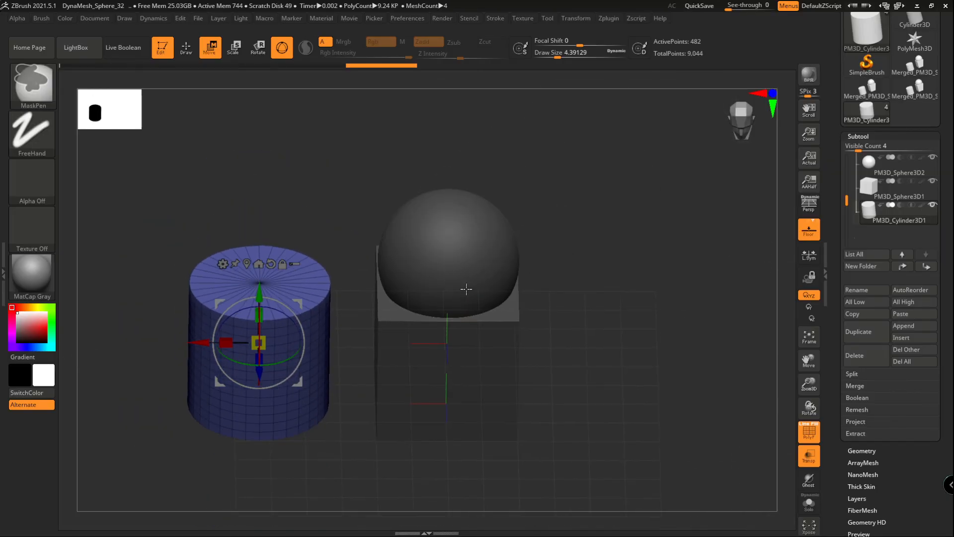
{"action": "left_click", "coordinate": [808, 455]}
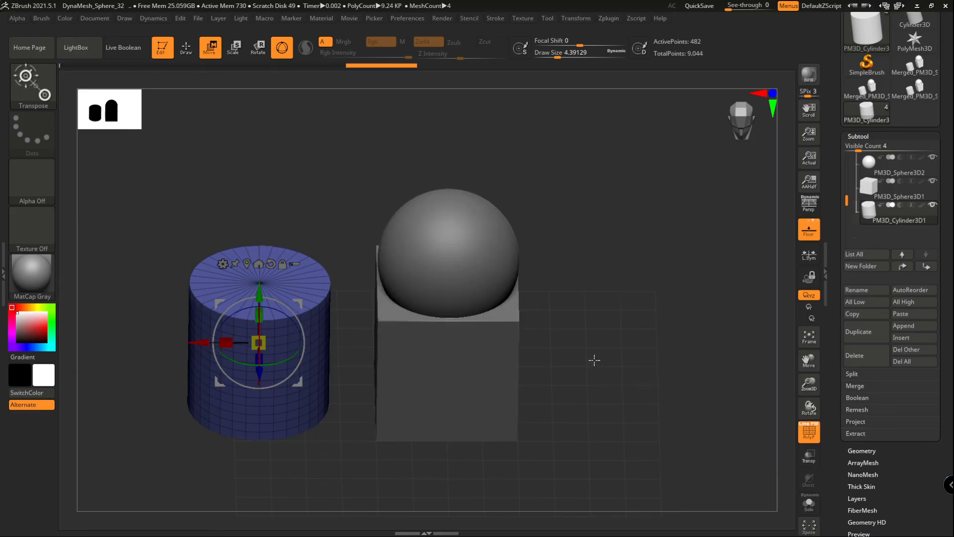
Isolate the cylinder in Solo mode and switch the isolated subtool to the sphere and to the cube.
{"action": "left_click", "coordinate": [810, 504]}
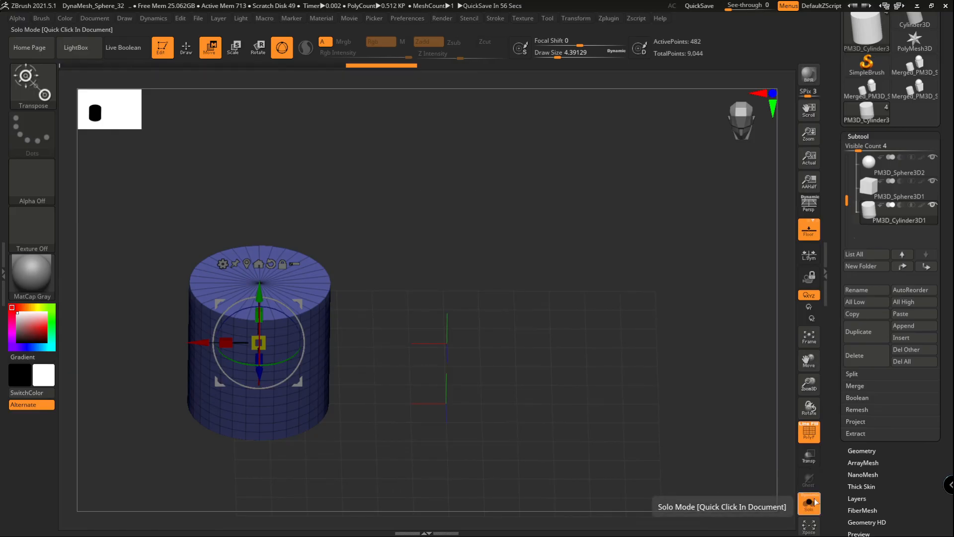
{"action": "left_click", "coordinate": [868, 166]}
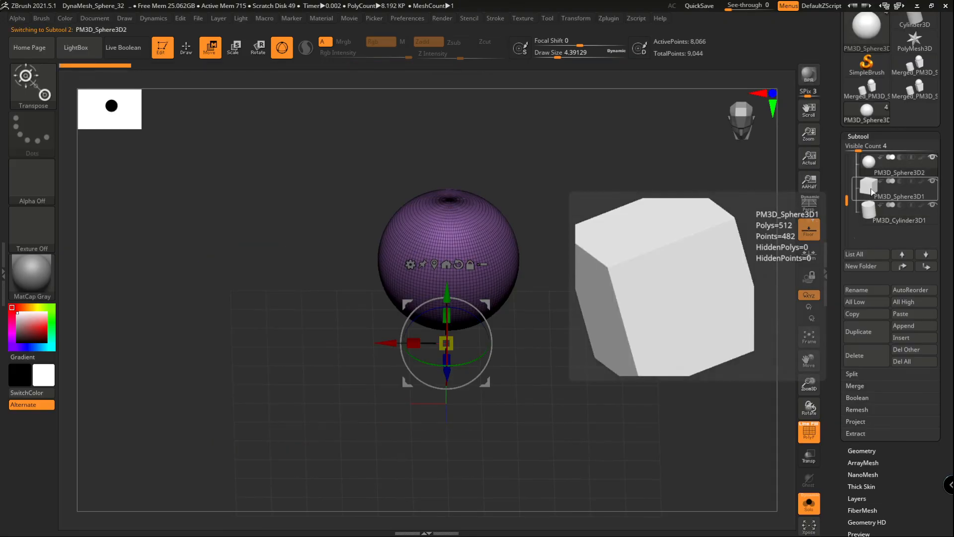
{"action": "left_click", "coordinate": [869, 188]}
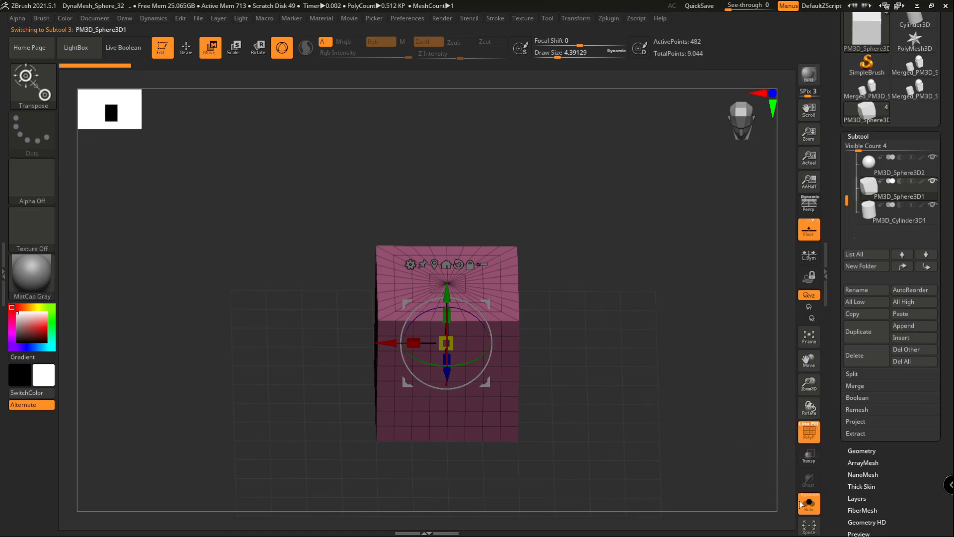
Compare the cube with Solo mode off and on, leaving all subtools shown.
{"action": "left_click", "coordinate": [806, 508]}
{"action": "left_click", "coordinate": [806, 508]}
{"action": "left_click", "coordinate": [806, 509]}
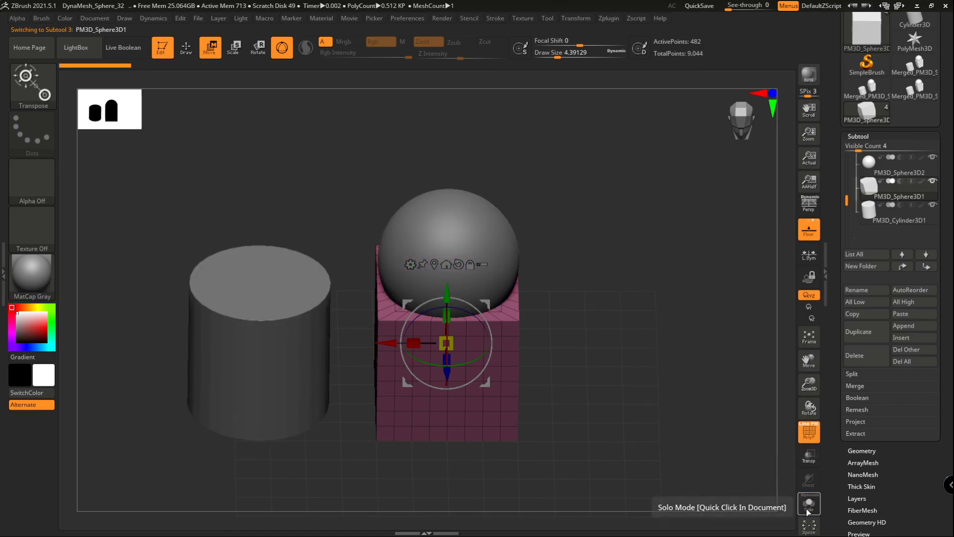
{"action": "left_click", "coordinate": [806, 508]}
{"action": "left_click", "coordinate": [807, 508]}
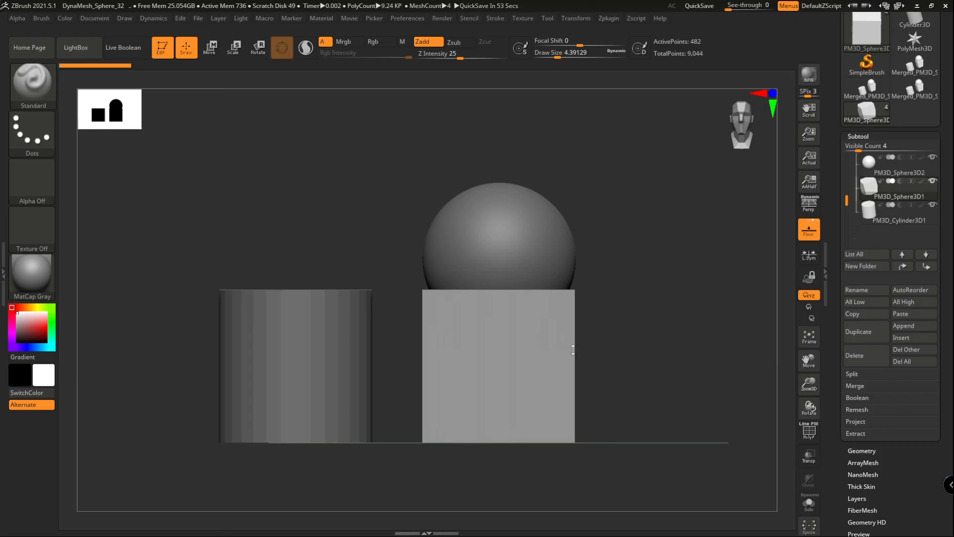
Compare Move mode and its gizmo with Draw mode on the cube, ending in Draw mode.
{"action": "key", "text": "w"}
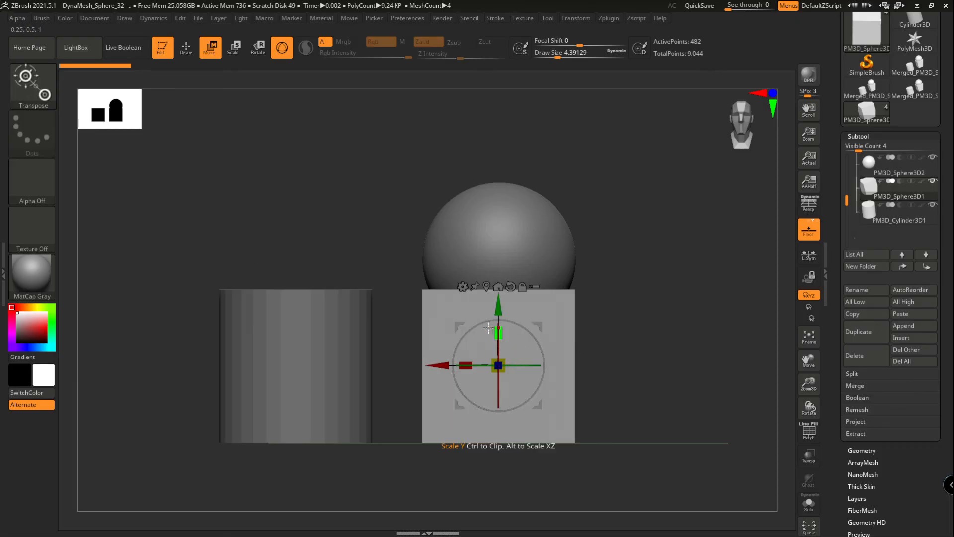
{"action": "key", "text": "q"}
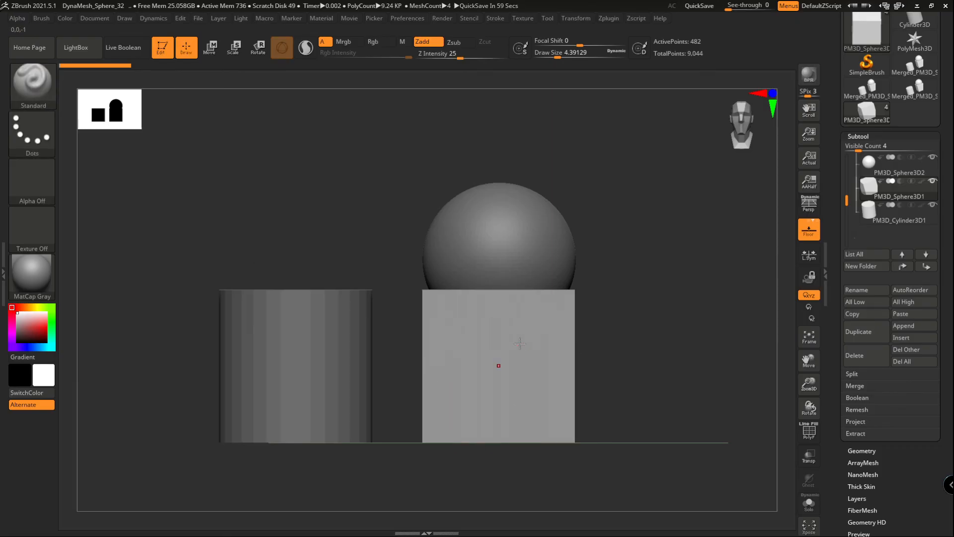
{"action": "left_click", "coordinate": [209, 49]}
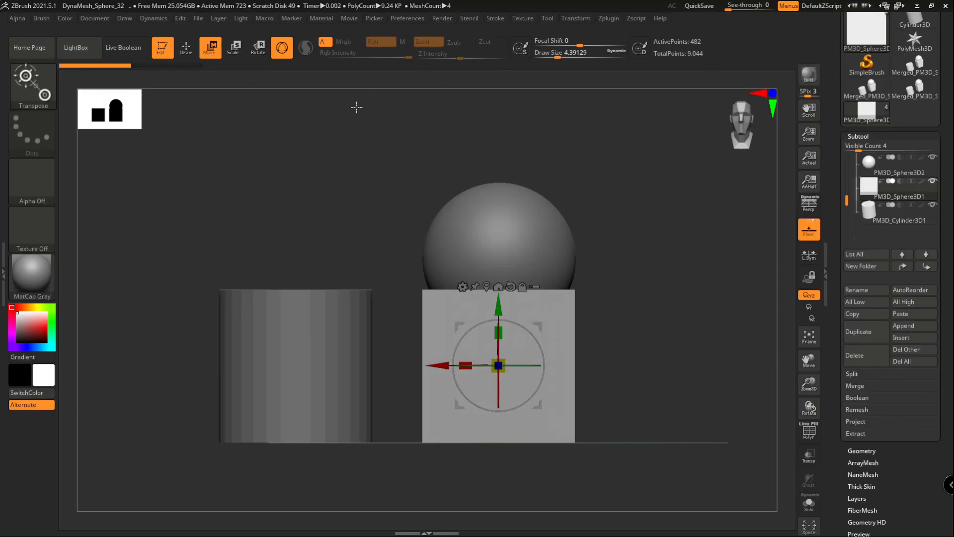
{"action": "left_click", "coordinate": [192, 53]}
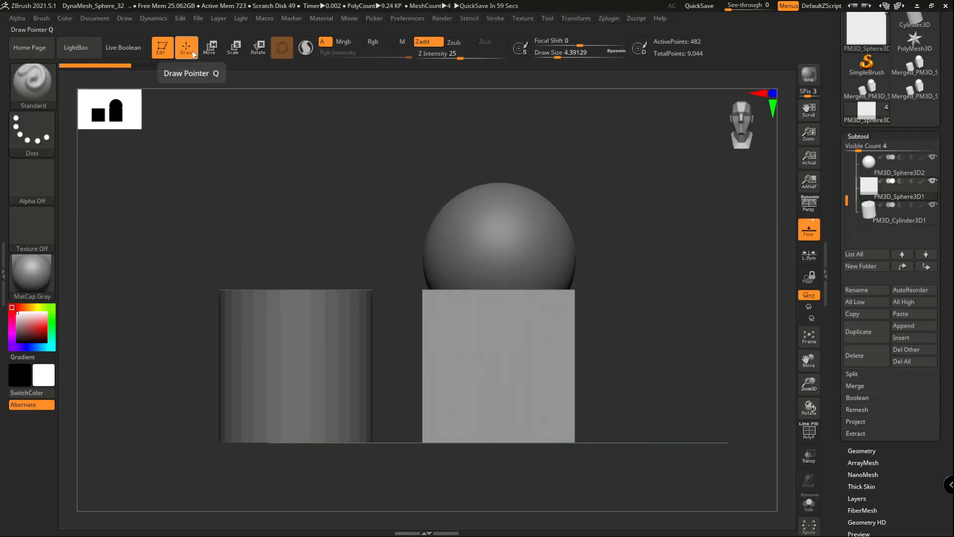
Turn off Edit mode and draw several extra copies of the model at different sizes and angles across the canvas.
{"action": "left_click", "coordinate": [163, 56]}
{"action": "left_click", "coordinate": [81, 78]}
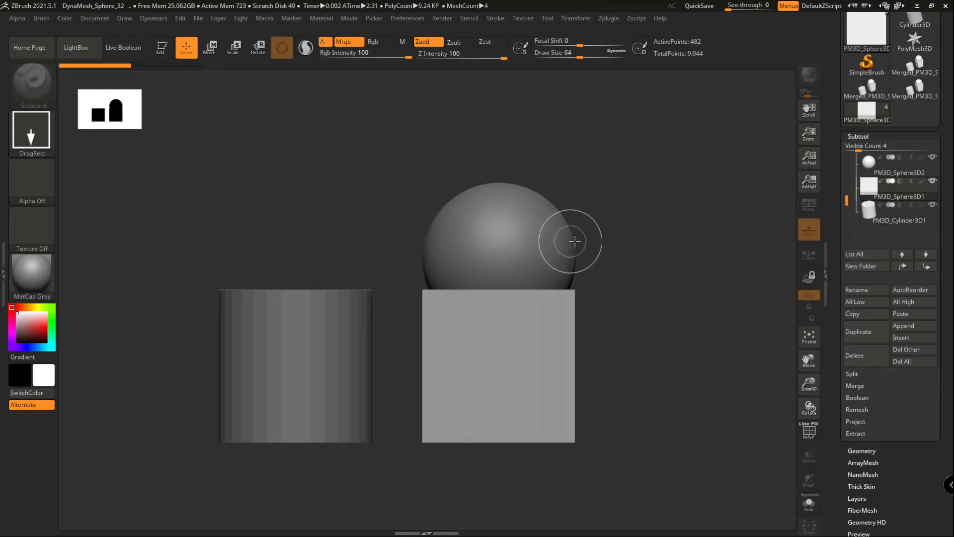
{"action": "mouse_move", "coordinate": [334, 122]}
{"action": "left_mouse_down"}
{"action": "mouse_move", "coordinate": [297, 163]}
{"action": "mouse_move", "coordinate": [348, 85]}
{"action": "mouse_move", "coordinate": [446, 93]}
{"action": "left_mouse_up"}
{"action": "left_click_drag", "start_coordinate": [643, 267], "coordinate": [658, 323]}
{"action": "left_click_drag", "start_coordinate": [159, 320], "coordinate": [188, 379]}
{"action": "left_click_drag", "start_coordinate": [669, 385], "coordinate": [590, 305]}
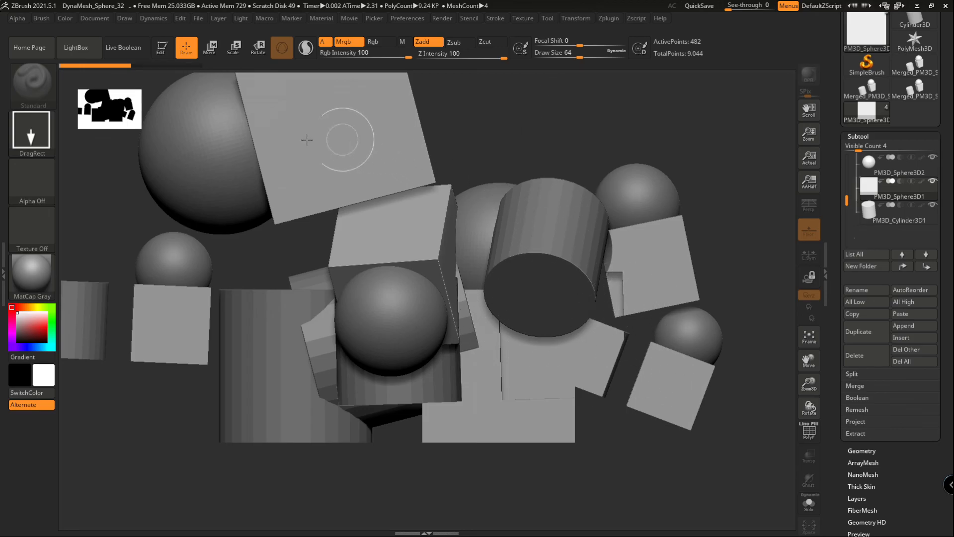
Turn Edit mode back on and clear the dropped copies from the canvas so only the editable model remains.
{"action": "left_click", "coordinate": [162, 47]}
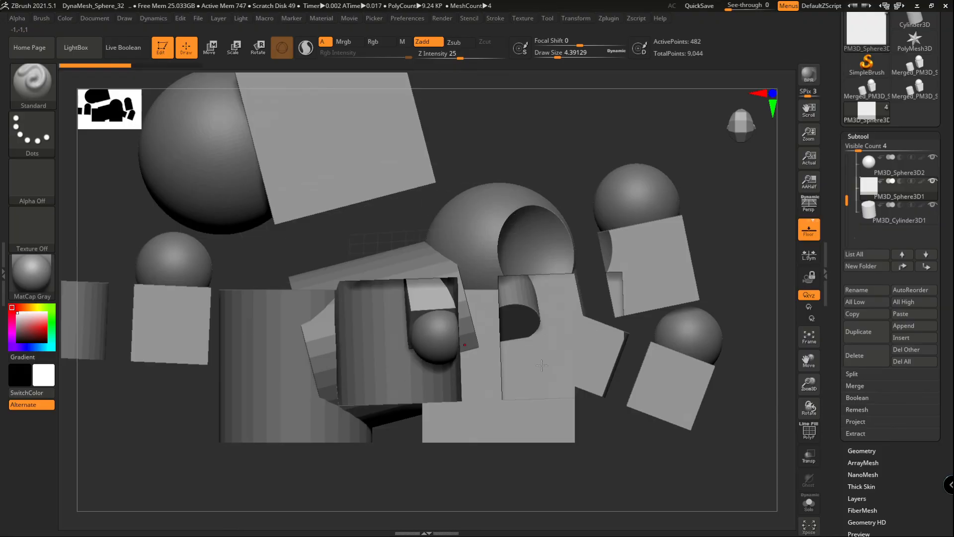
{"action": "key", "text": "ctrl"}
{"action": "key", "text": "ctrl+n"}
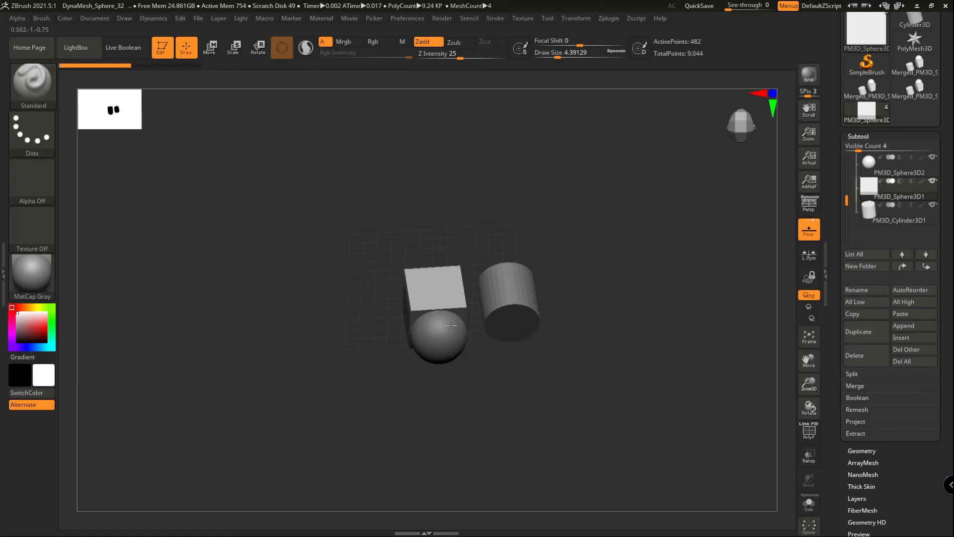
{"action": "mouse_move", "coordinate": [462, 334]}
{"action": "right_mouse_down", "text": "ctrl"}
{"action": "mouse_move", "coordinate": [504, 373]}
{"action": "mouse_move", "coordinate": [468, 277]}
{"action": "mouse_move", "coordinate": [519, 219]}
{"action": "mouse_move", "coordinate": [522, 341]}
{"action": "mouse_move", "coordinate": [537, 278]}
{"action": "mouse_move", "coordinate": [531, 259]}
{"action": "mouse_move", "coordinate": [487, 341]}
{"action": "mouse_move", "coordinate": [481, 242]}
{"action": "right_mouse_up", "text": "ctrl"}
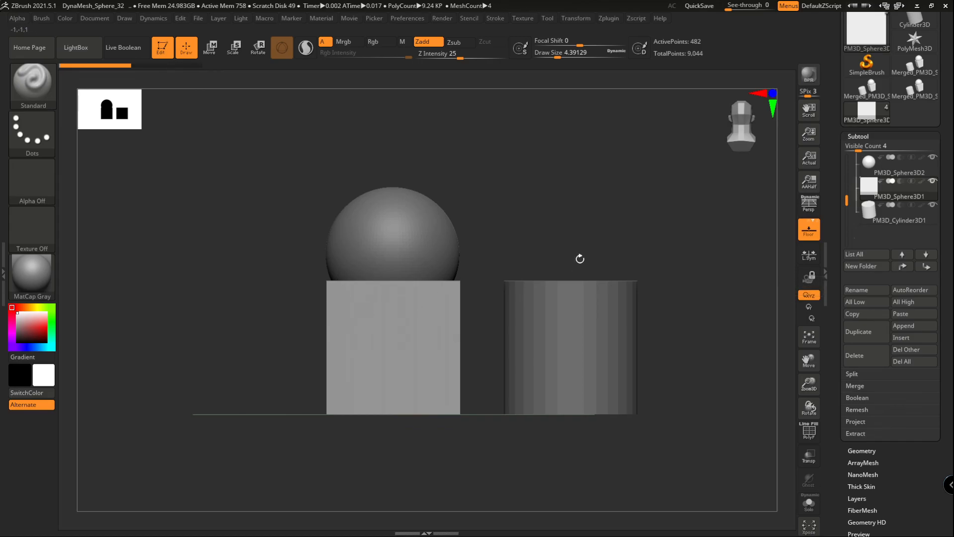
{"action": "left_click_drag", "start_coordinate": [579, 258], "coordinate": [543, 345]}
{"action": "left_click_drag", "start_coordinate": [542, 344], "coordinate": [549, 255]}
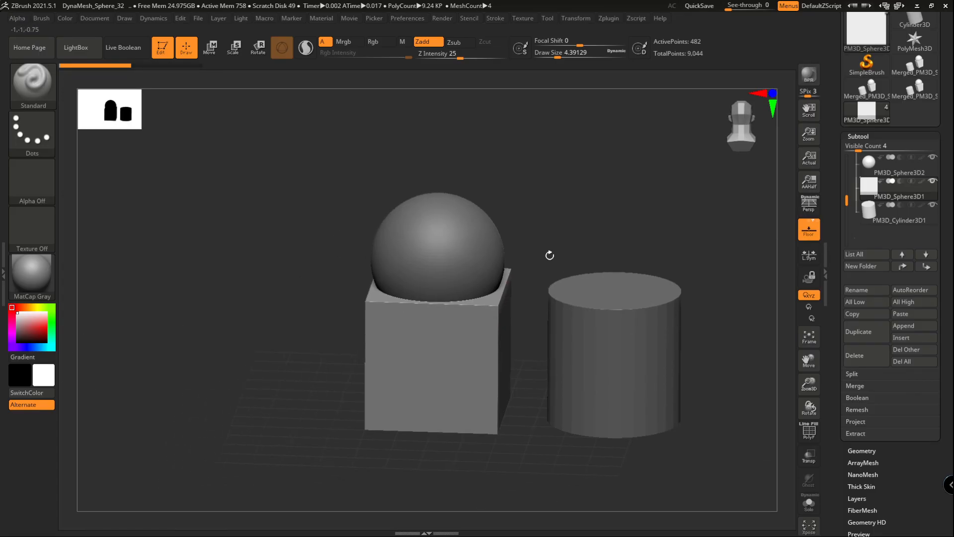